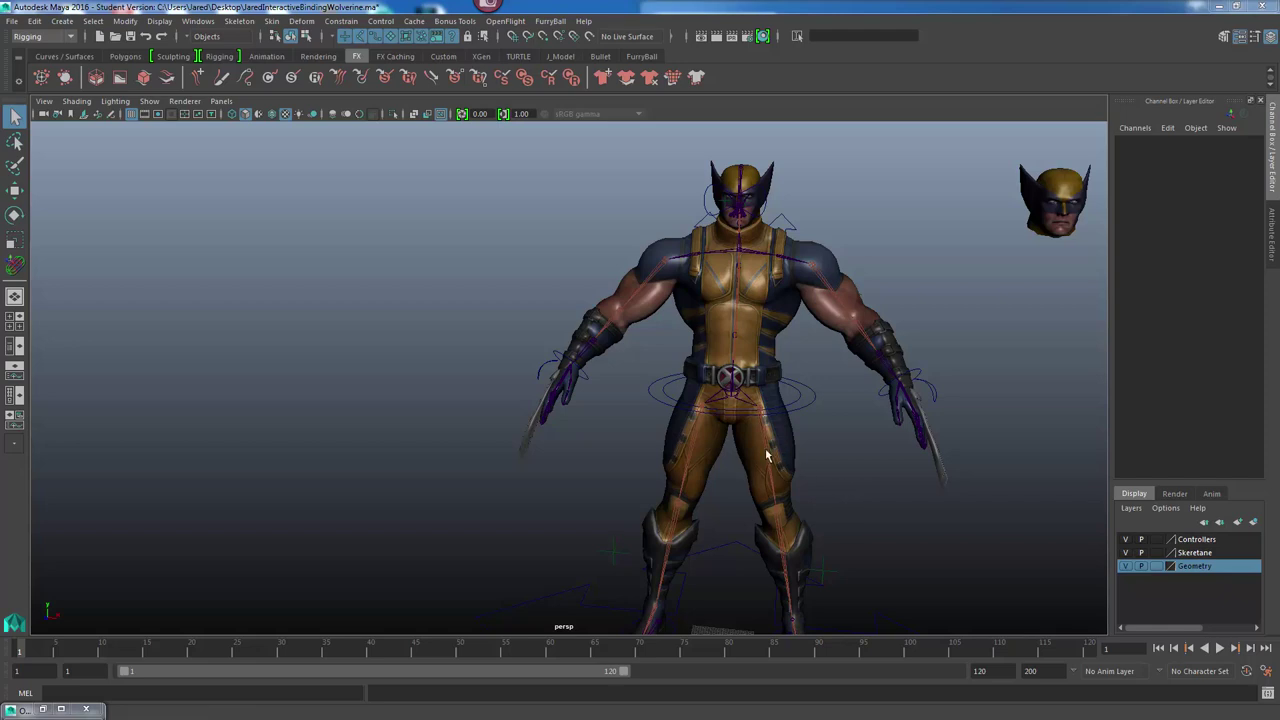
Examine the skin binding commands and view the rigged character's body, skeleton and controllers from several angles.
scroll(668, 340, down, 2)
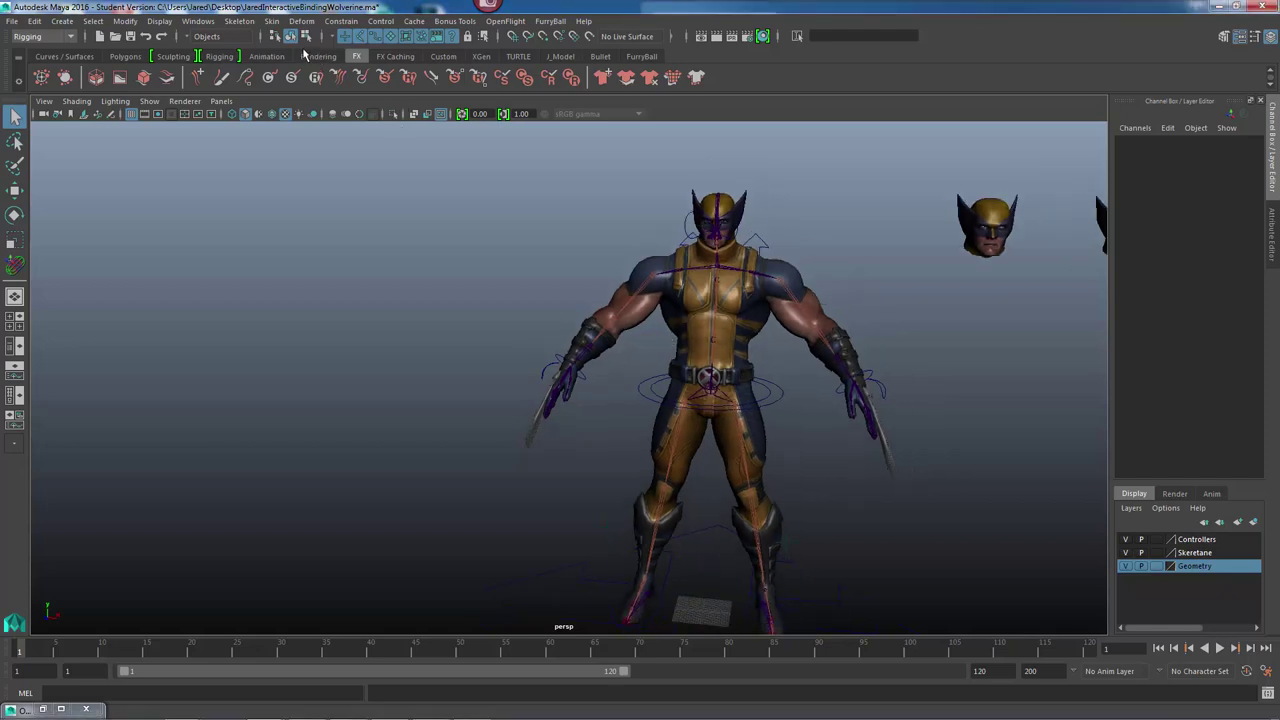
click(271, 21)
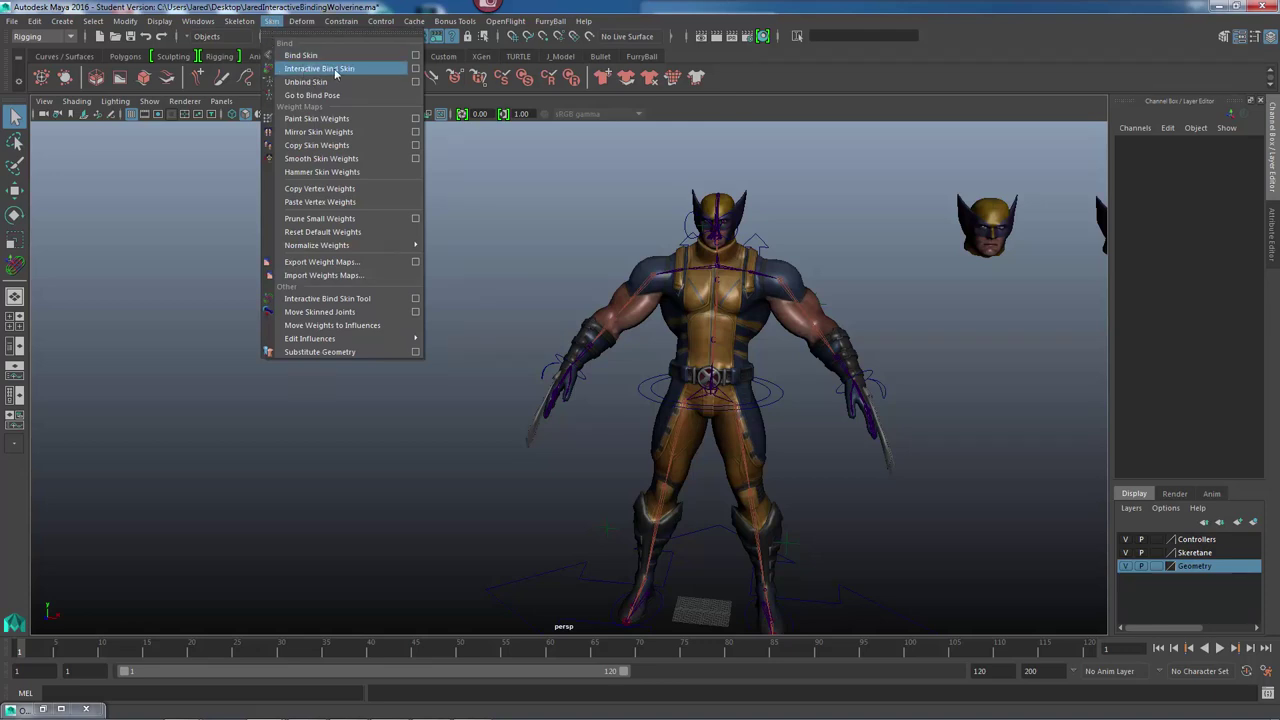
click(277, 18)
scroll(678, 340, down, 2)
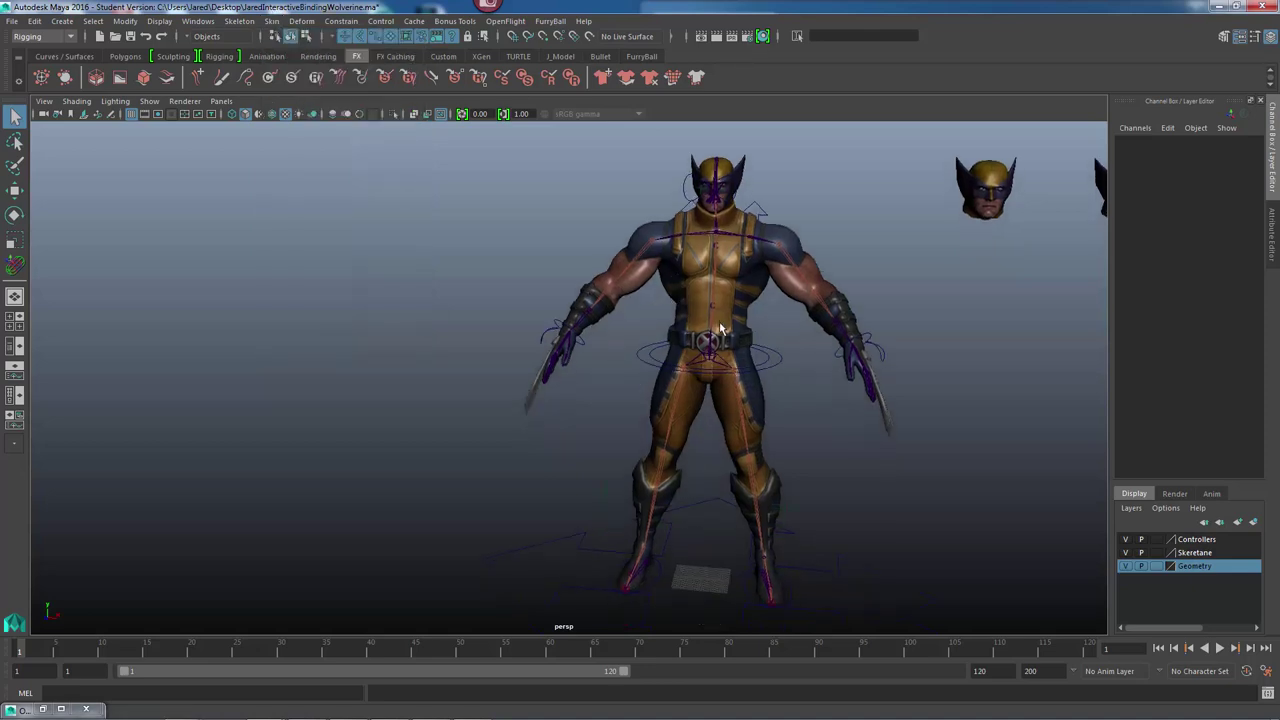
alt+drag(694, 360, 666, 363)
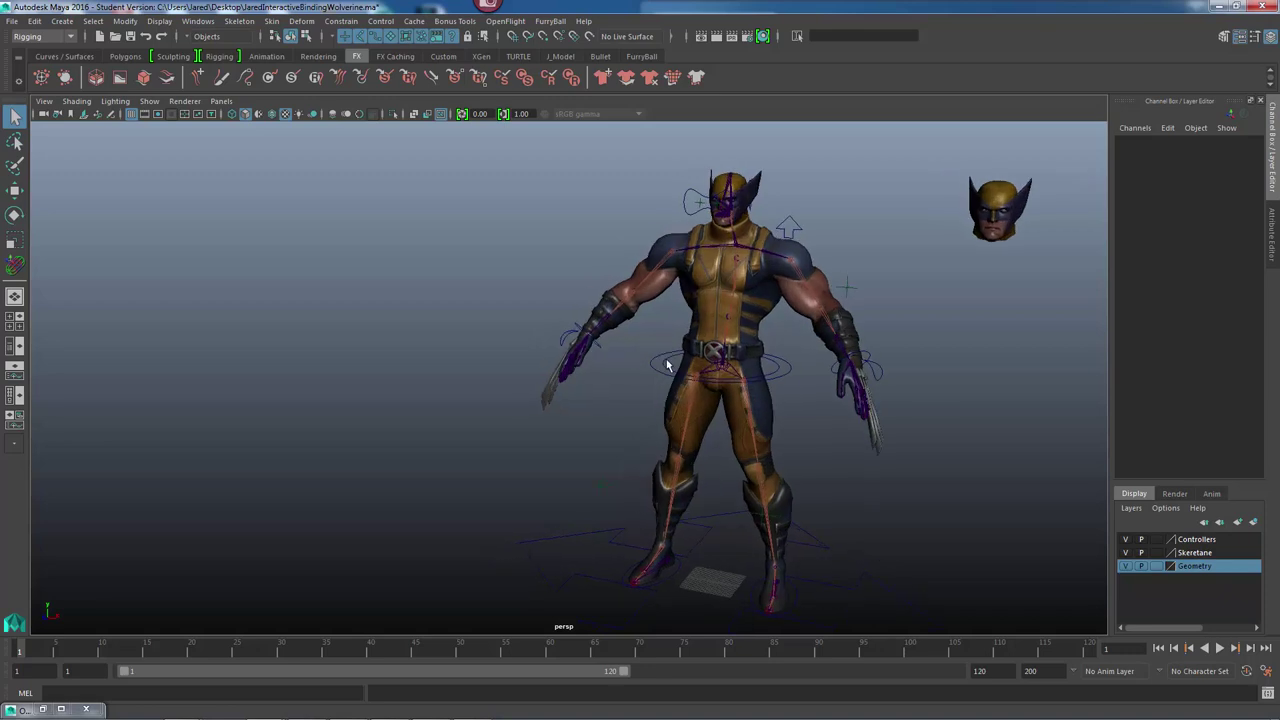
alt+middle_drag(730, 366, 630, 366)
alt+right_drag(680, 366, 756, 378)
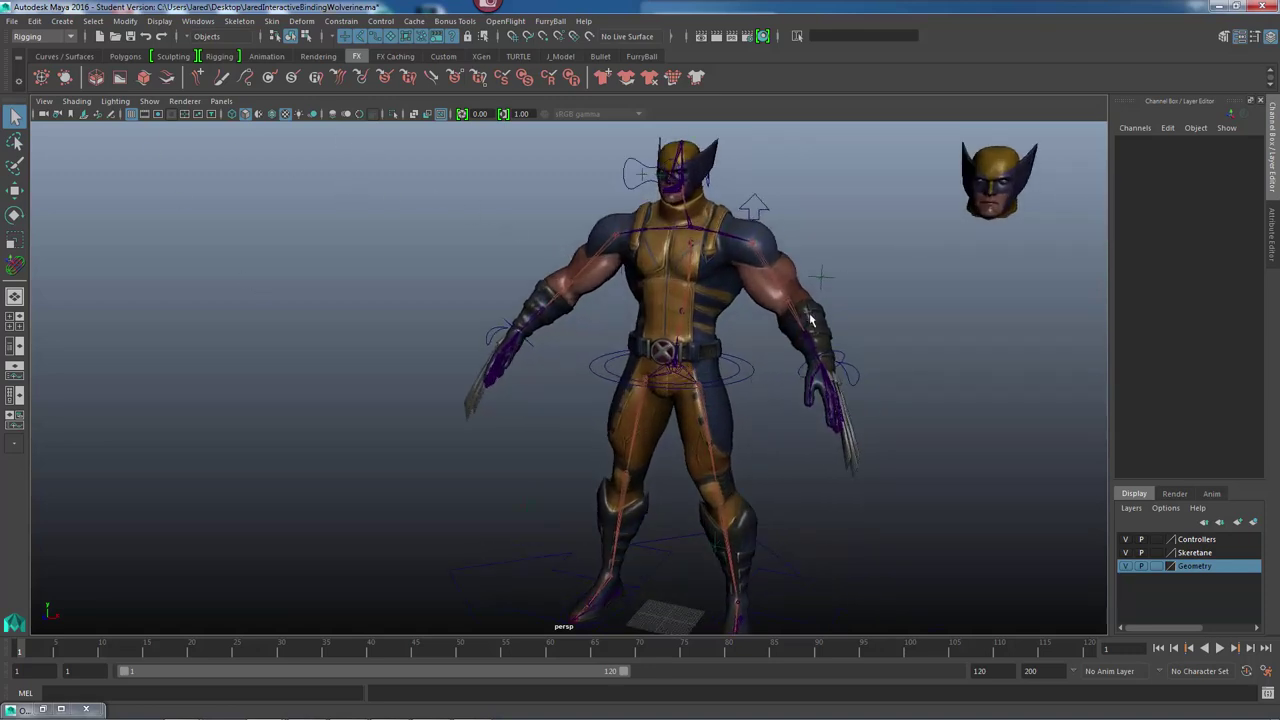
alt+drag(756, 352, 769, 324)
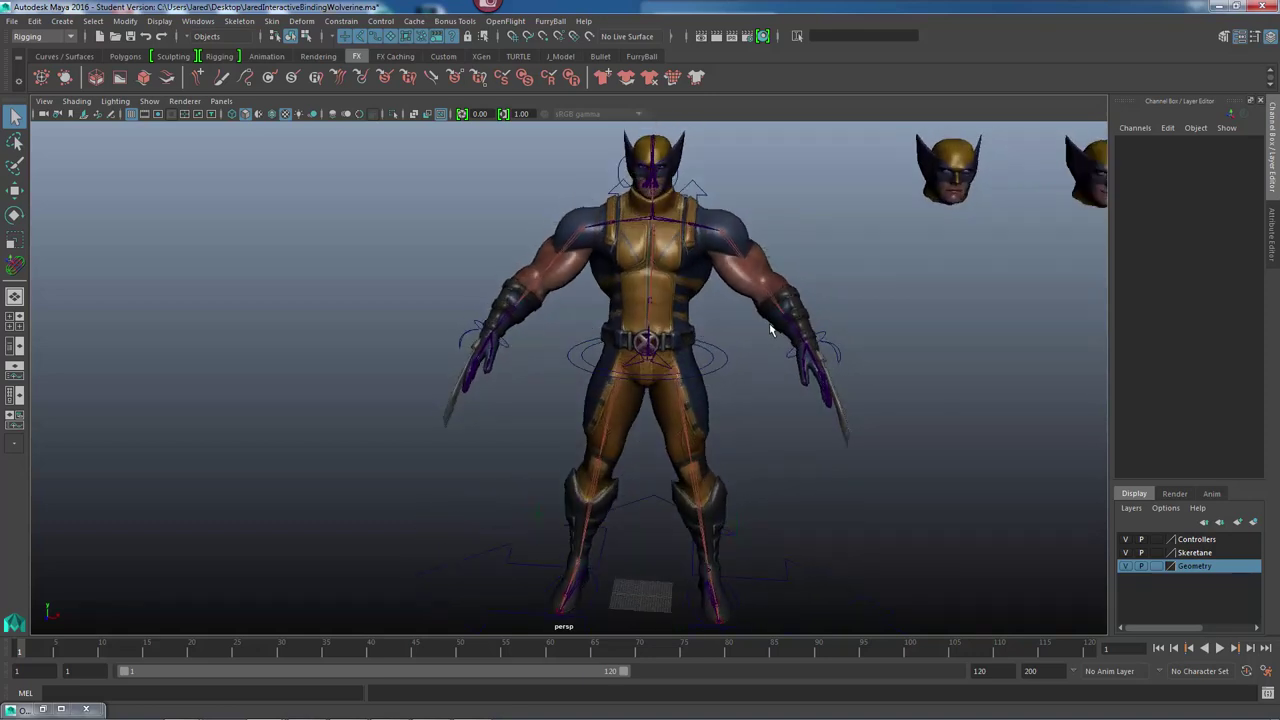
alt+drag(760, 342, 790, 325)
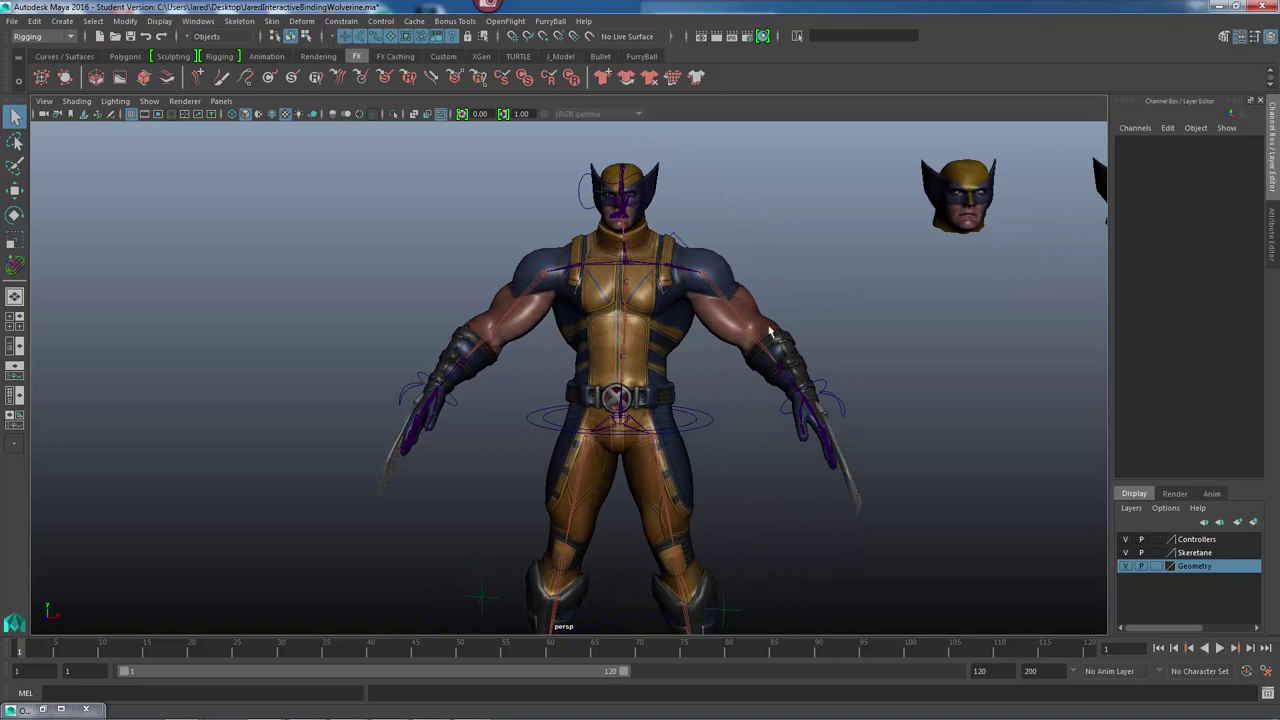
scroll(768, 360, up, 4)
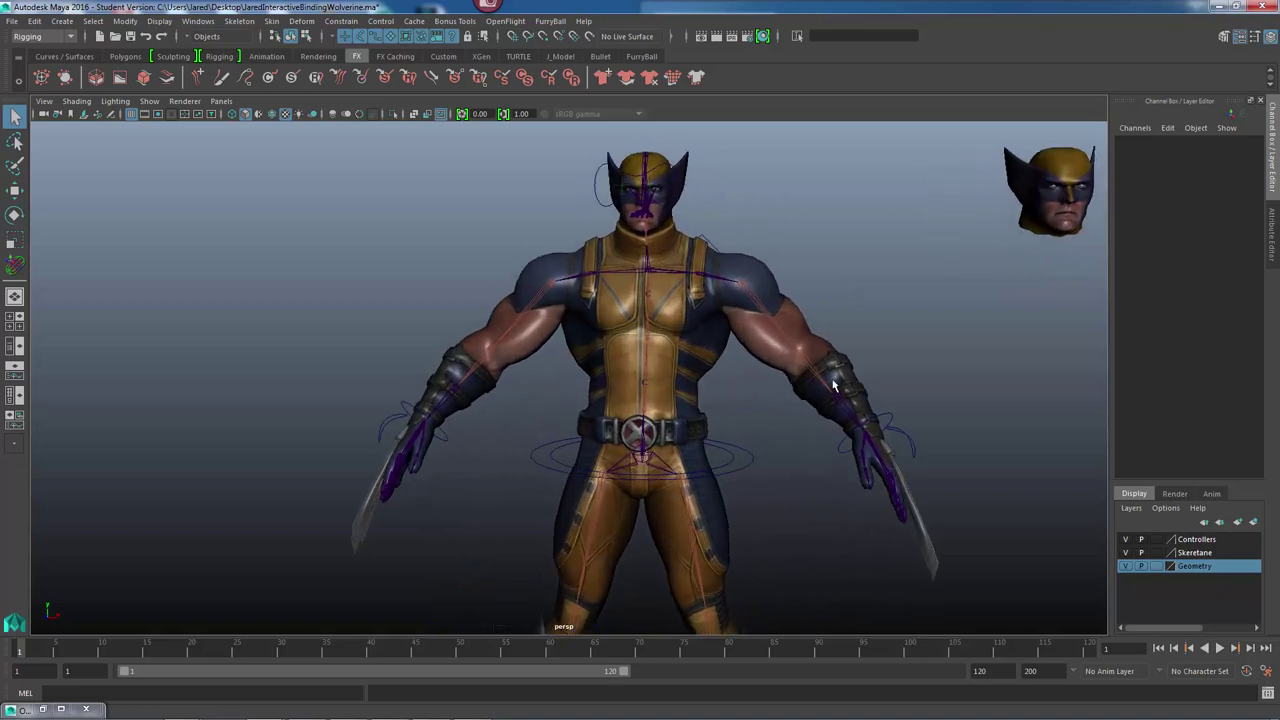
mouse_move(833, 385)
alt+mouse_down()
mouse_move(843, 400)
mouse_move(822, 405)
alt+mouse_up()
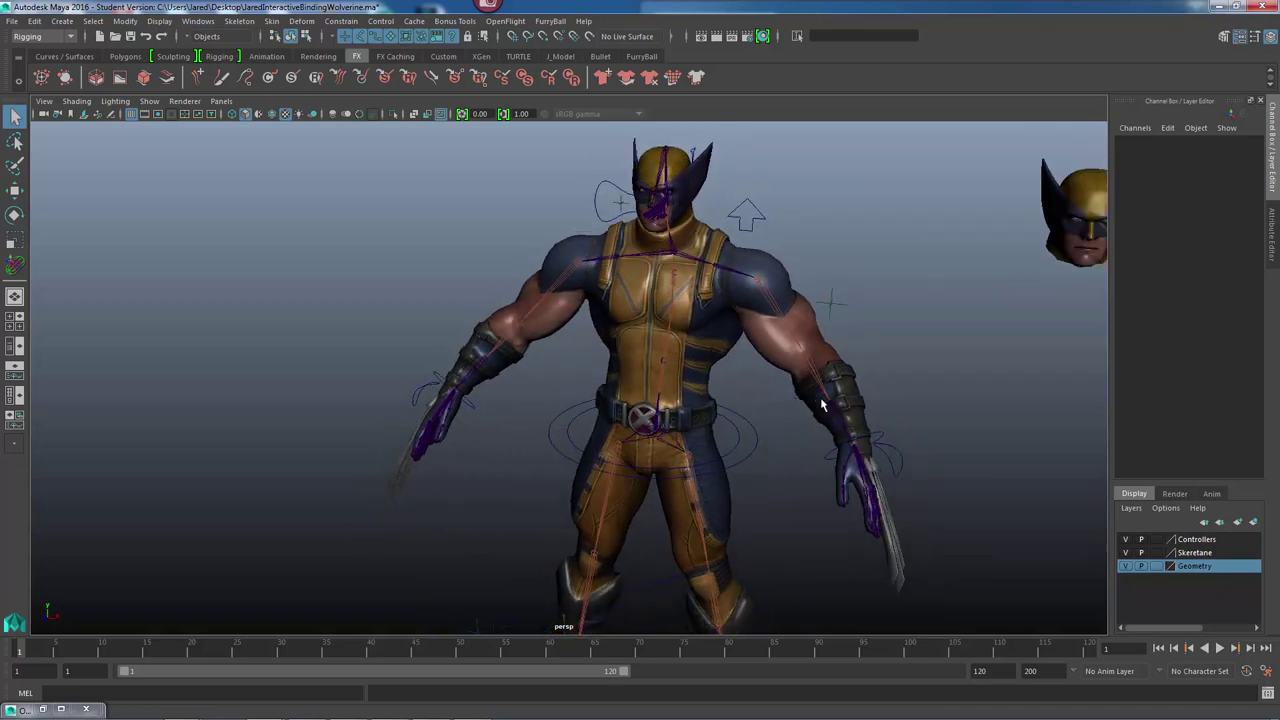
alt+drag(701, 397, 772, 370)
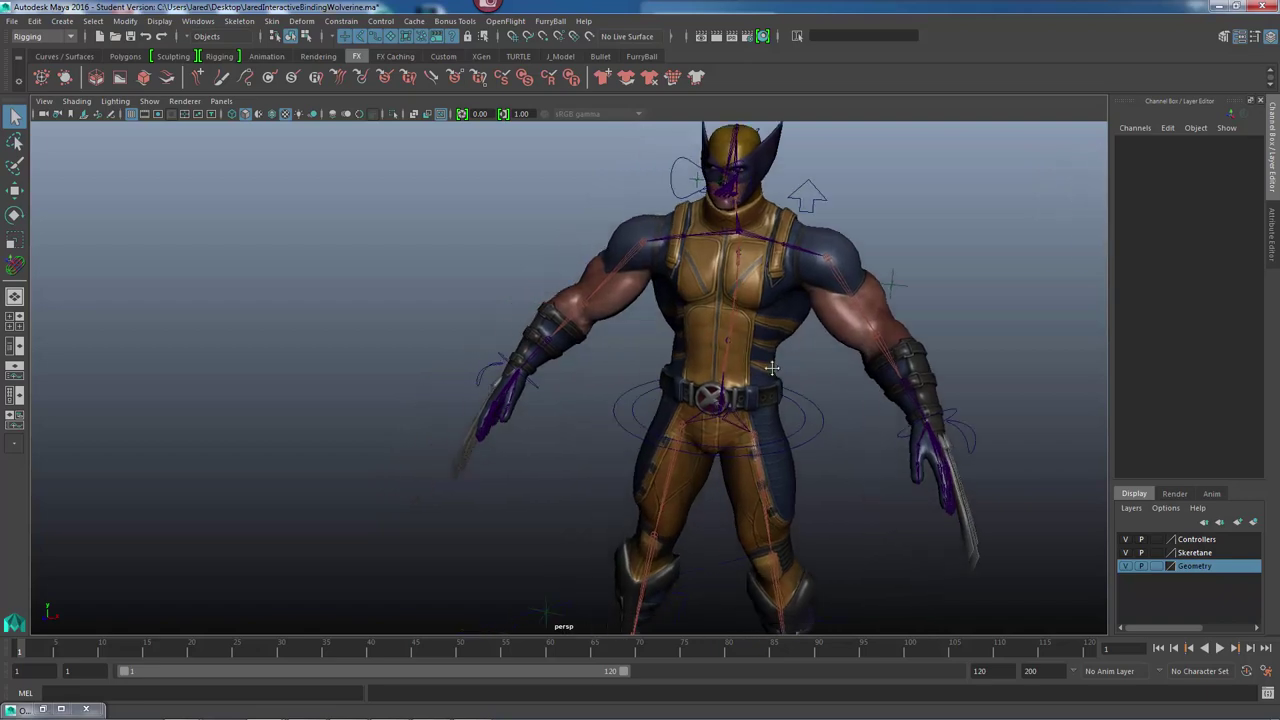
alt+drag(625, 383, 755, 412)
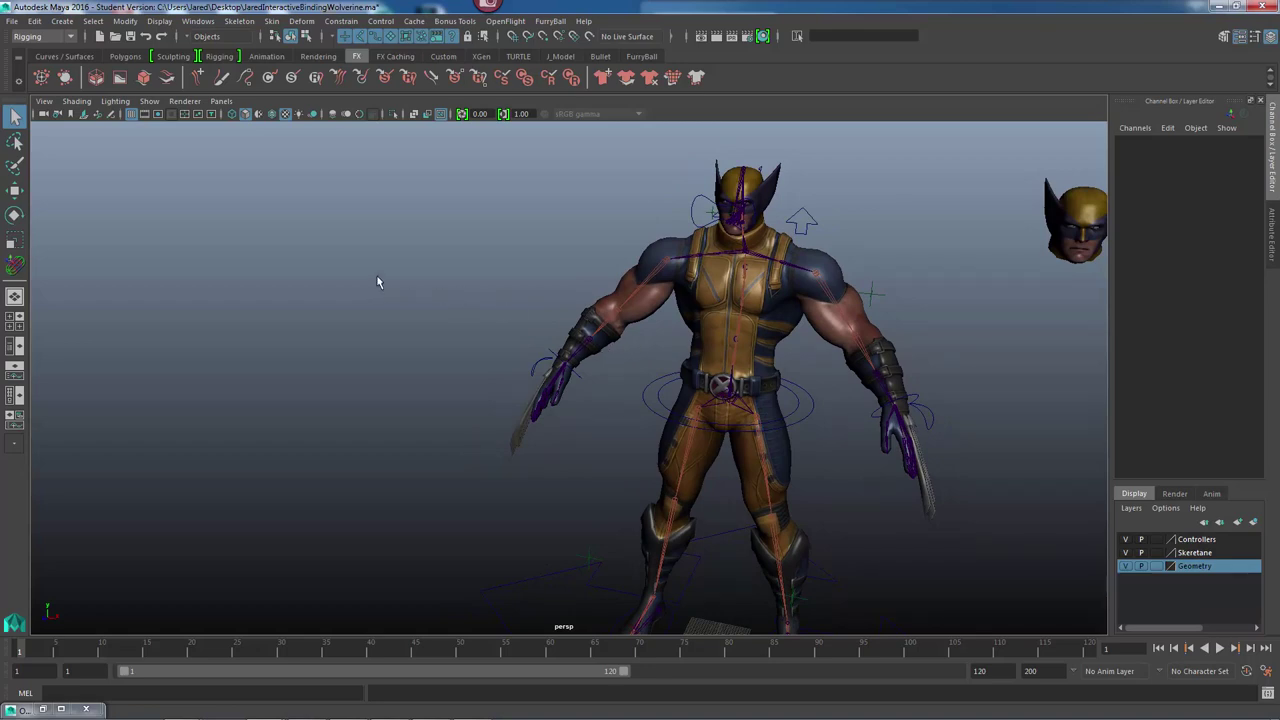
Open the Outliner and expand the complete NunnWolverineRig hierarchy.
click(198, 21)
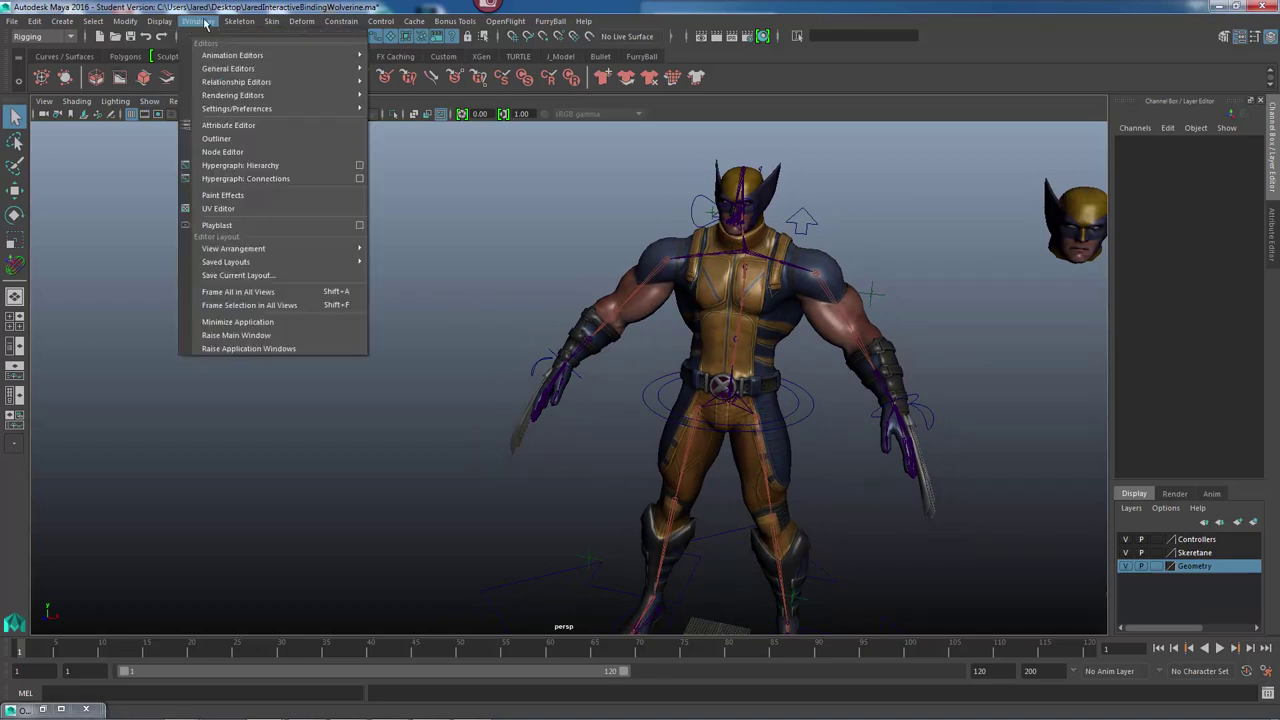
click(222, 140)
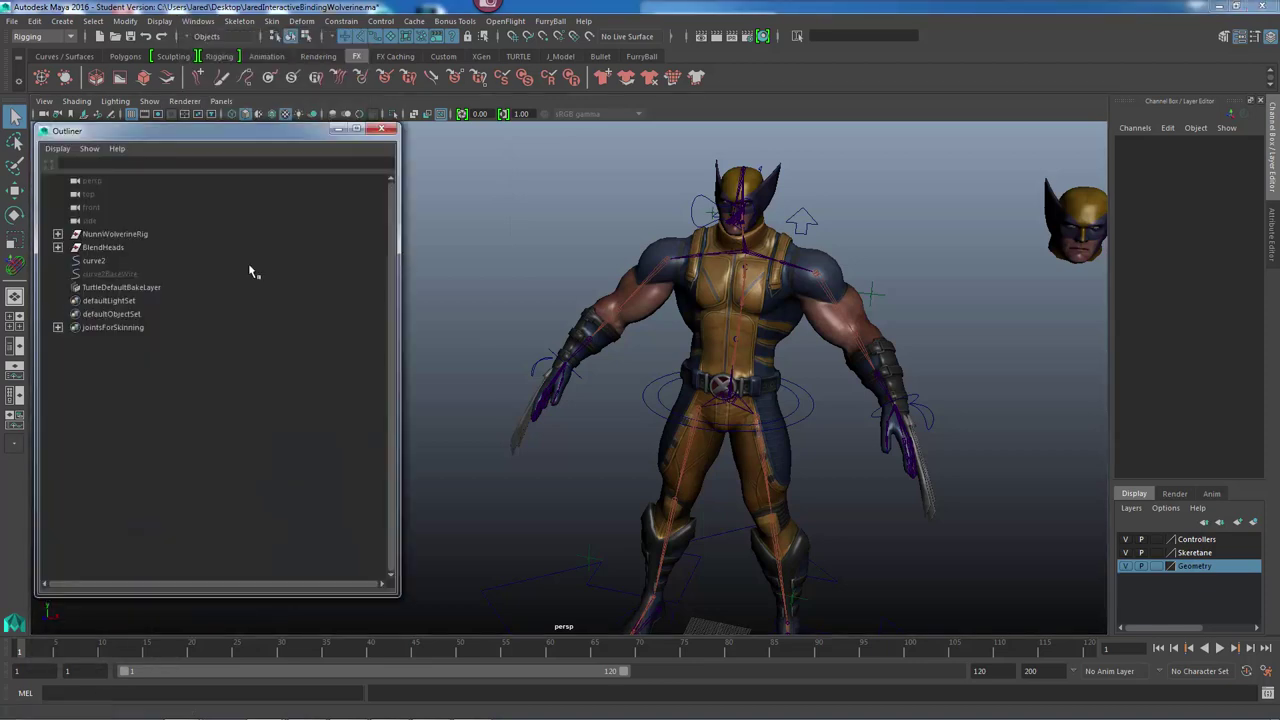
shift+click(58, 236)
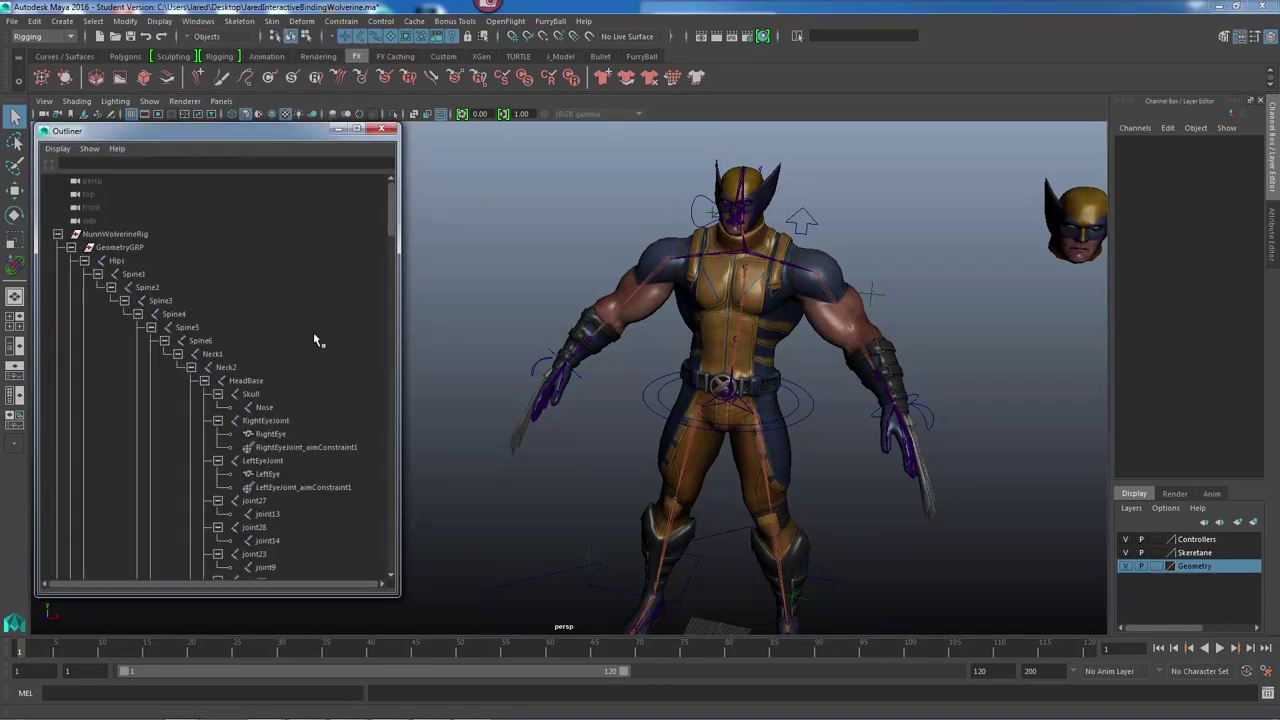
drag(390, 220, 378, 193)
Select the joints in the jointsForSkinning quick select set and inspect them across the character's upper body.
click(92, 21)
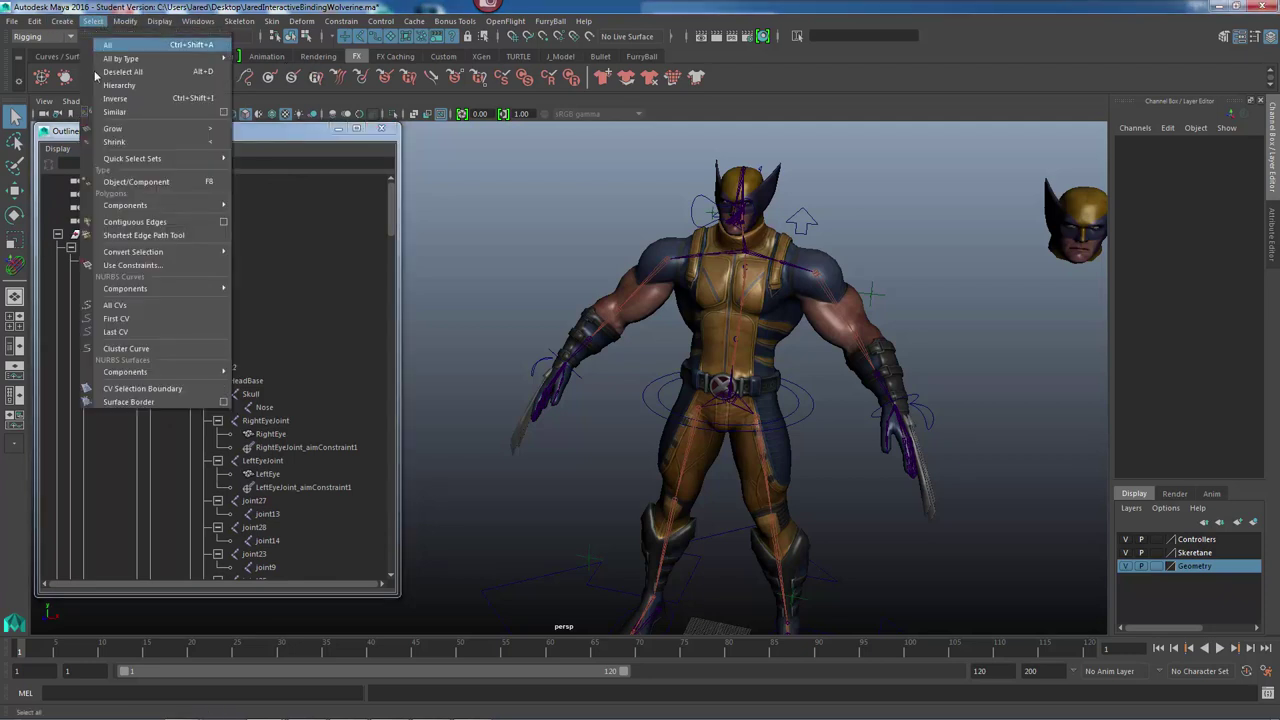
mouse_move(136, 161)
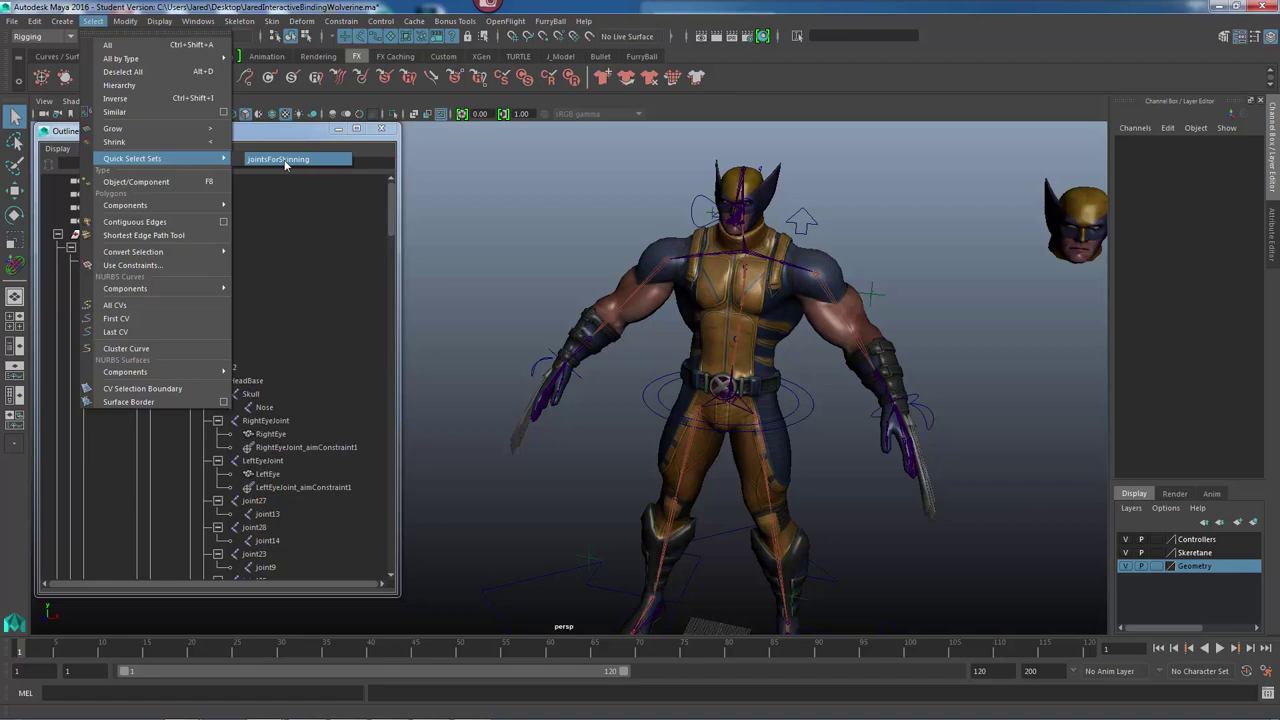
click(285, 160)
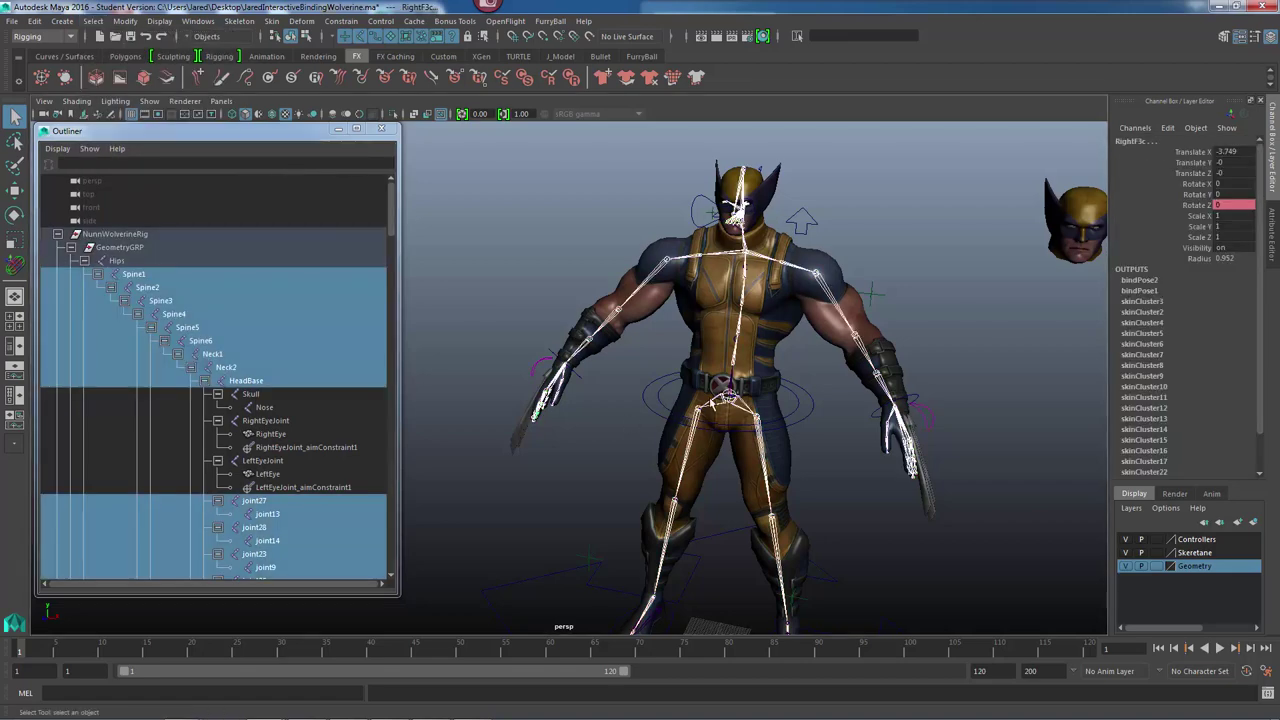
alt+drag(780, 396, 688, 343)
alt+right_drag(689, 343, 757, 323)
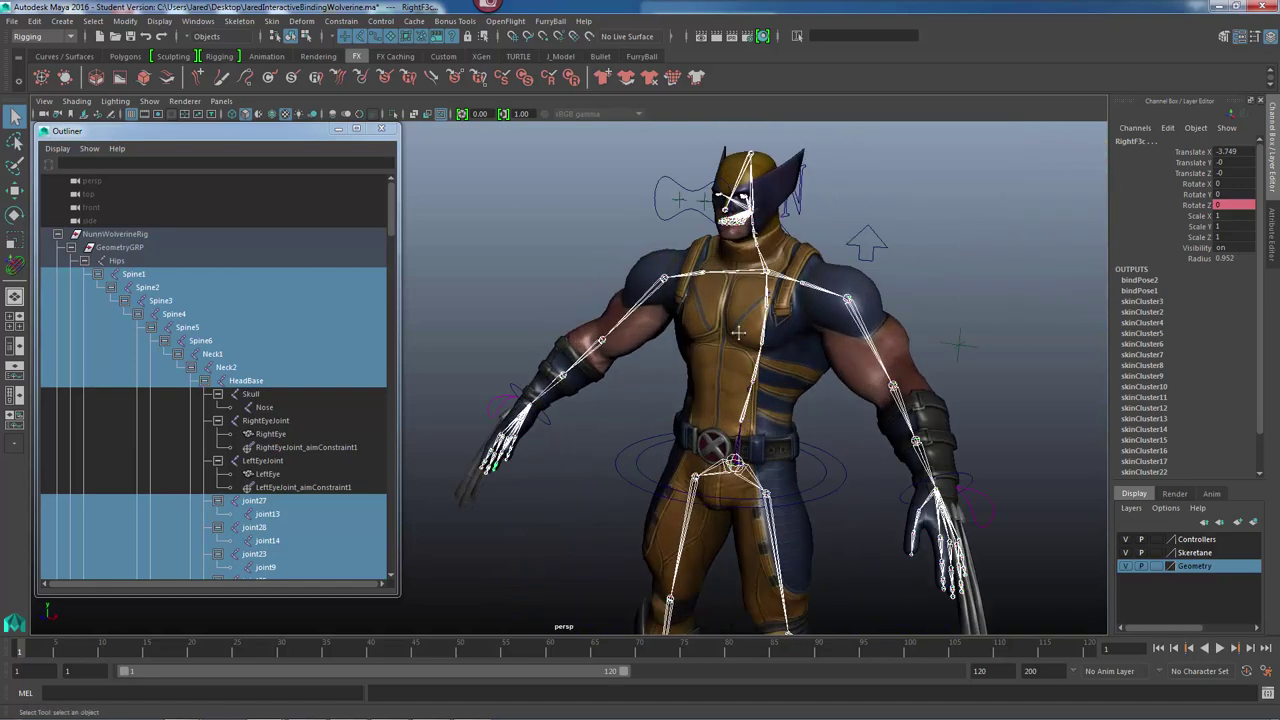
alt+middle_drag(738, 332, 660, 372)
alt+right_drag(730, 352, 794, 337)
alt+middle_drag(794, 337, 749, 394)
alt+right_drag(749, 394, 770, 362)
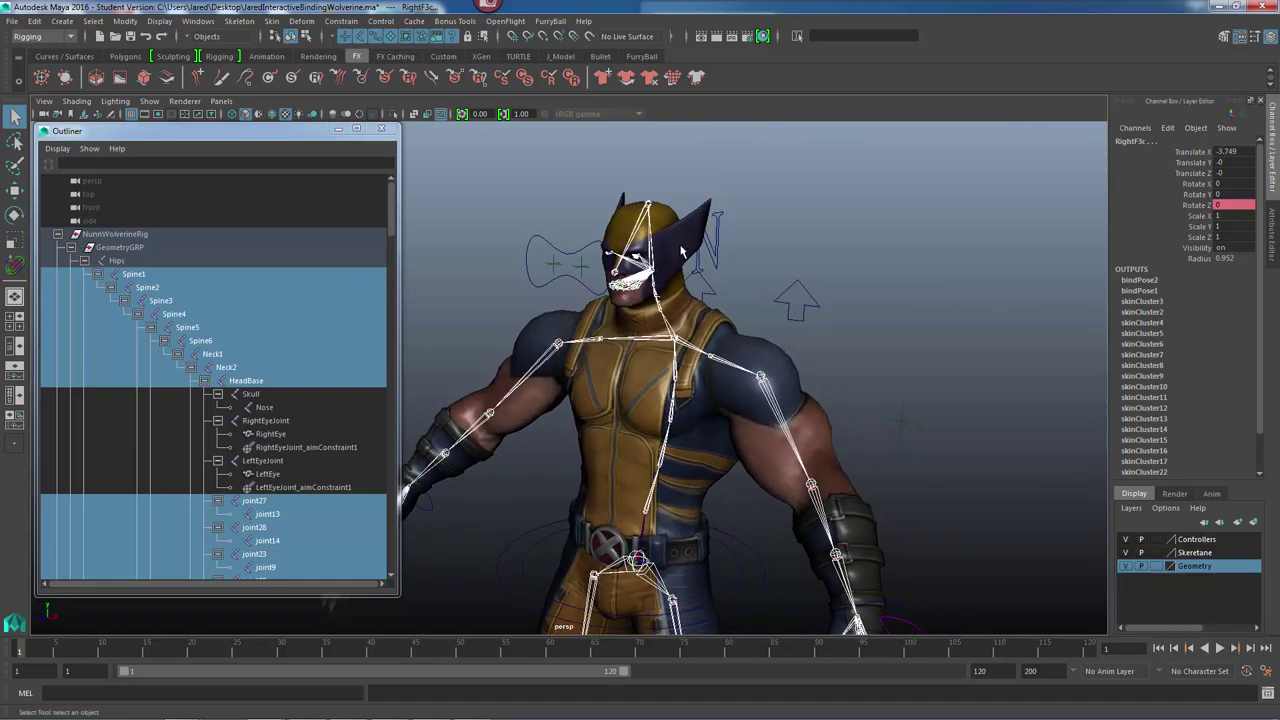
Select the head mesh and the body mesh in turn to examine which parts of the character each one covers.
click(686, 286)
click(700, 340)
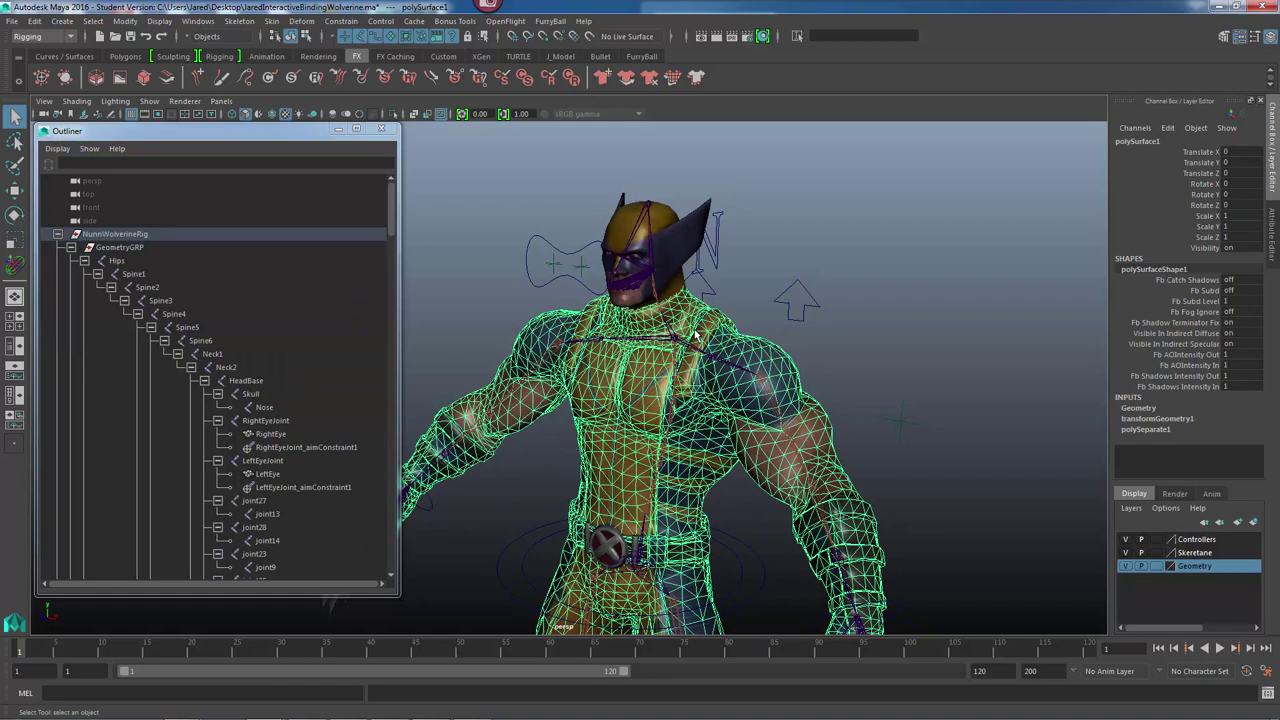
alt+drag(631, 316, 687, 330)
click(680, 266)
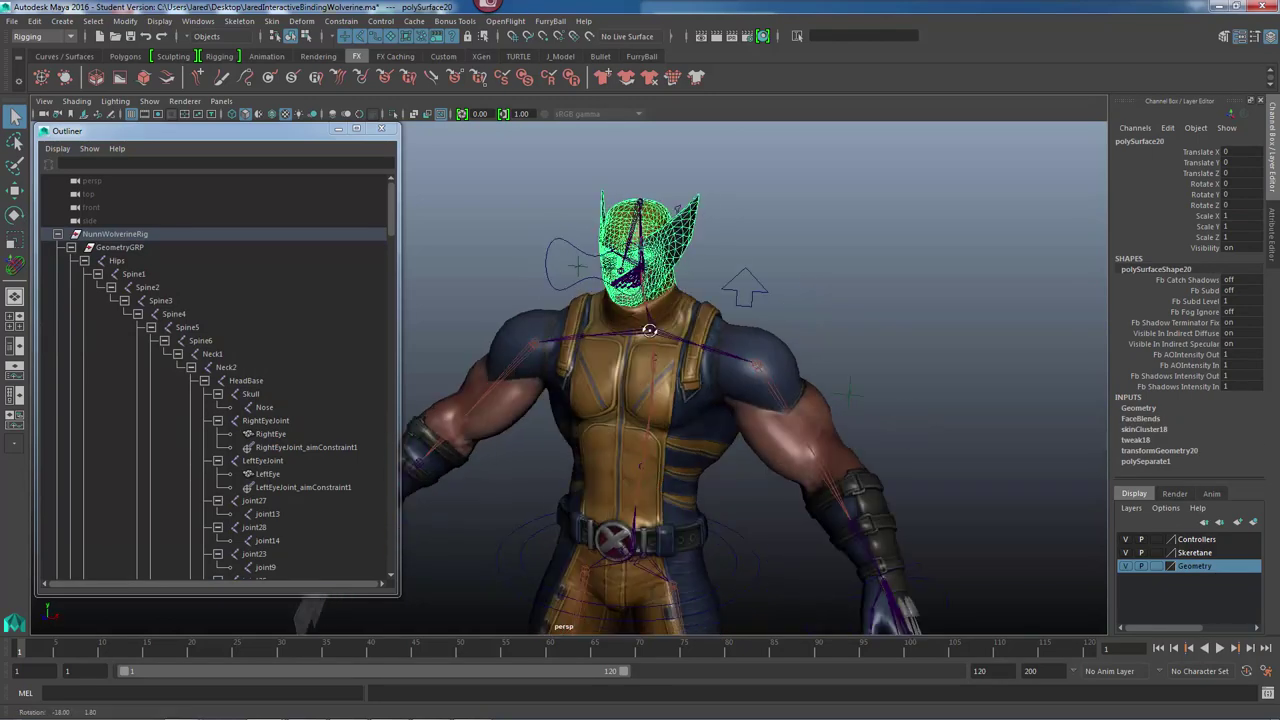
click(703, 328)
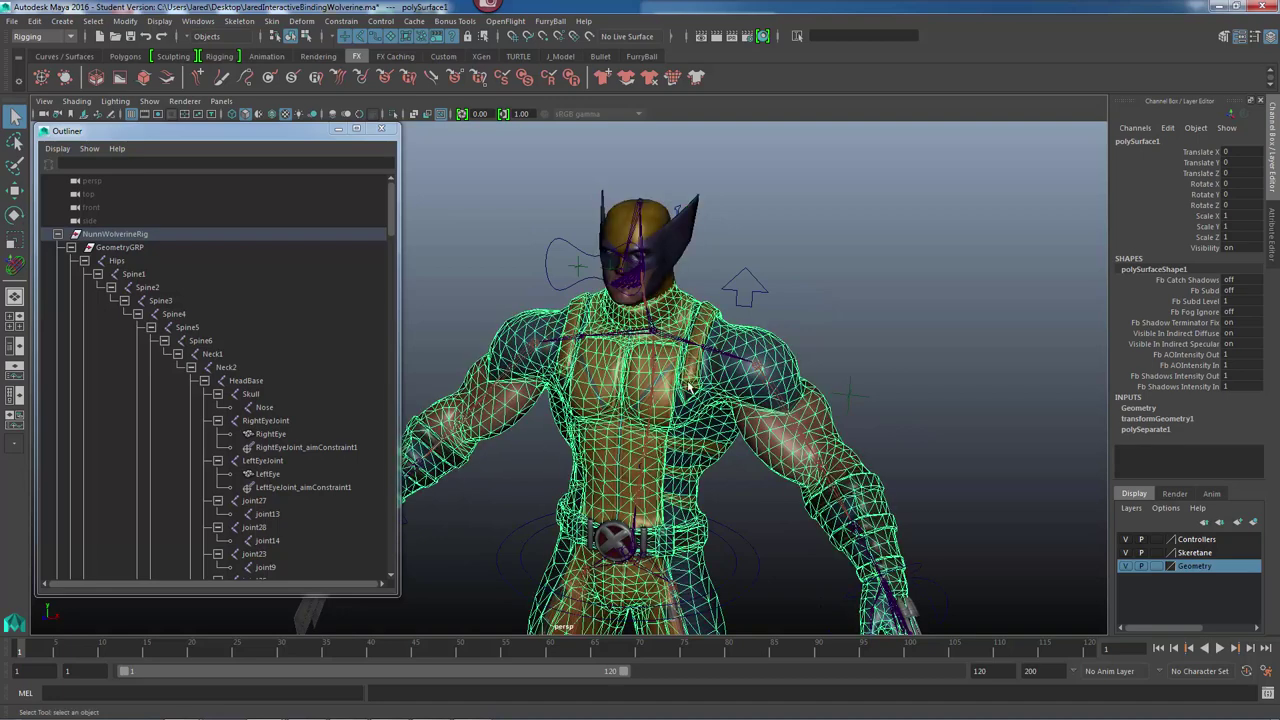
alt+right_drag(746, 470, 696, 382)
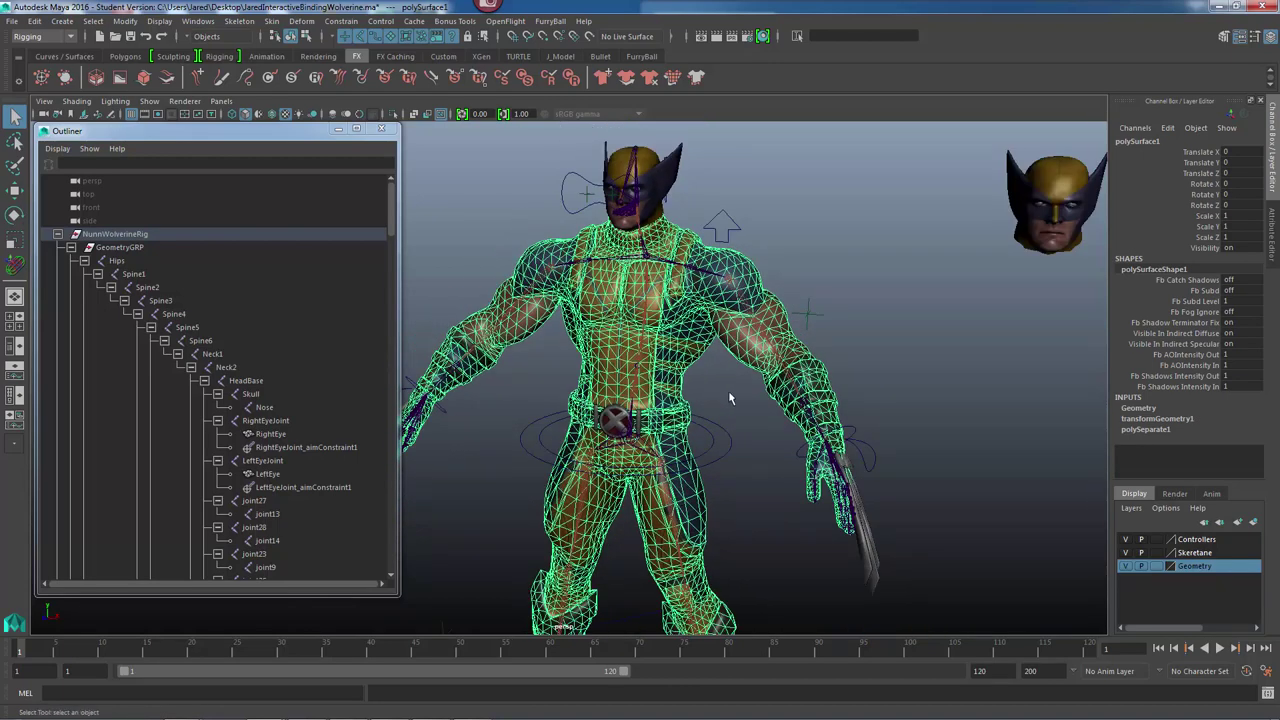
alt+drag(743, 377, 694, 385)
alt+drag(783, 389, 779, 289)
alt+middle_drag(779, 289, 761, 372)
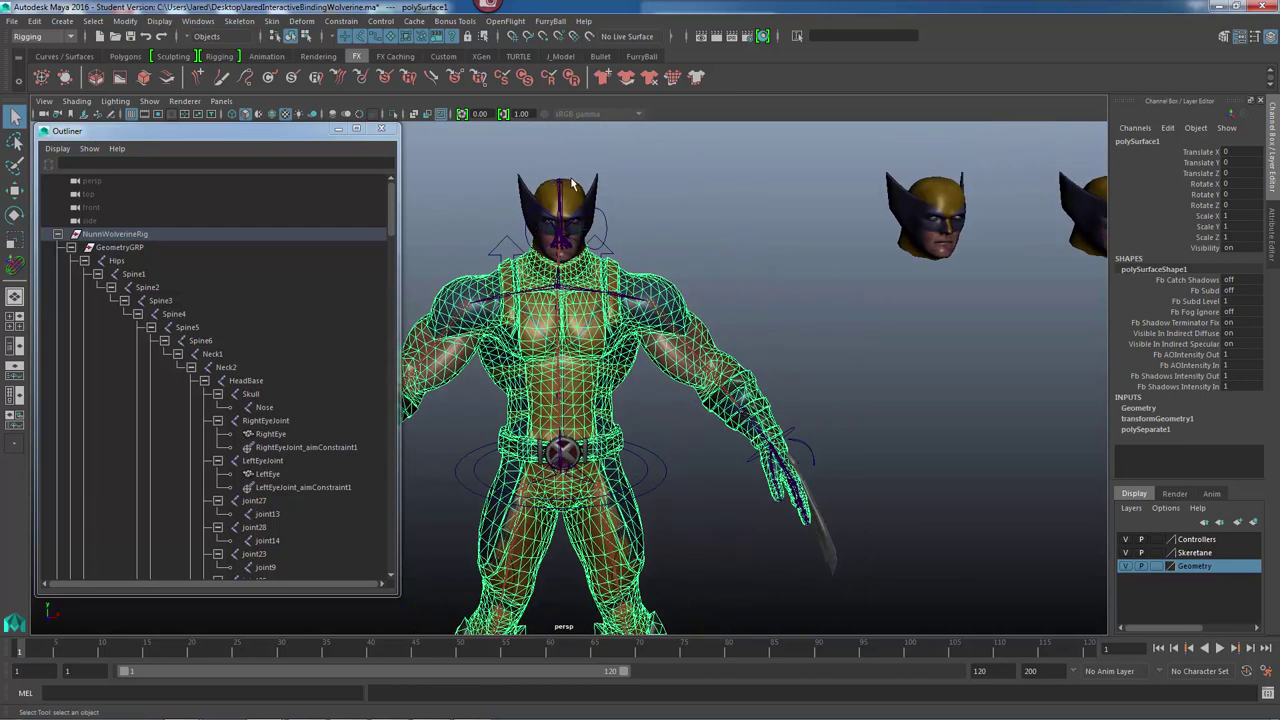
Select the head mesh and examine its neck edge where it meets the suit collar from the front, side and back.
click(591, 213)
alt+drag(591, 213, 634, 390)
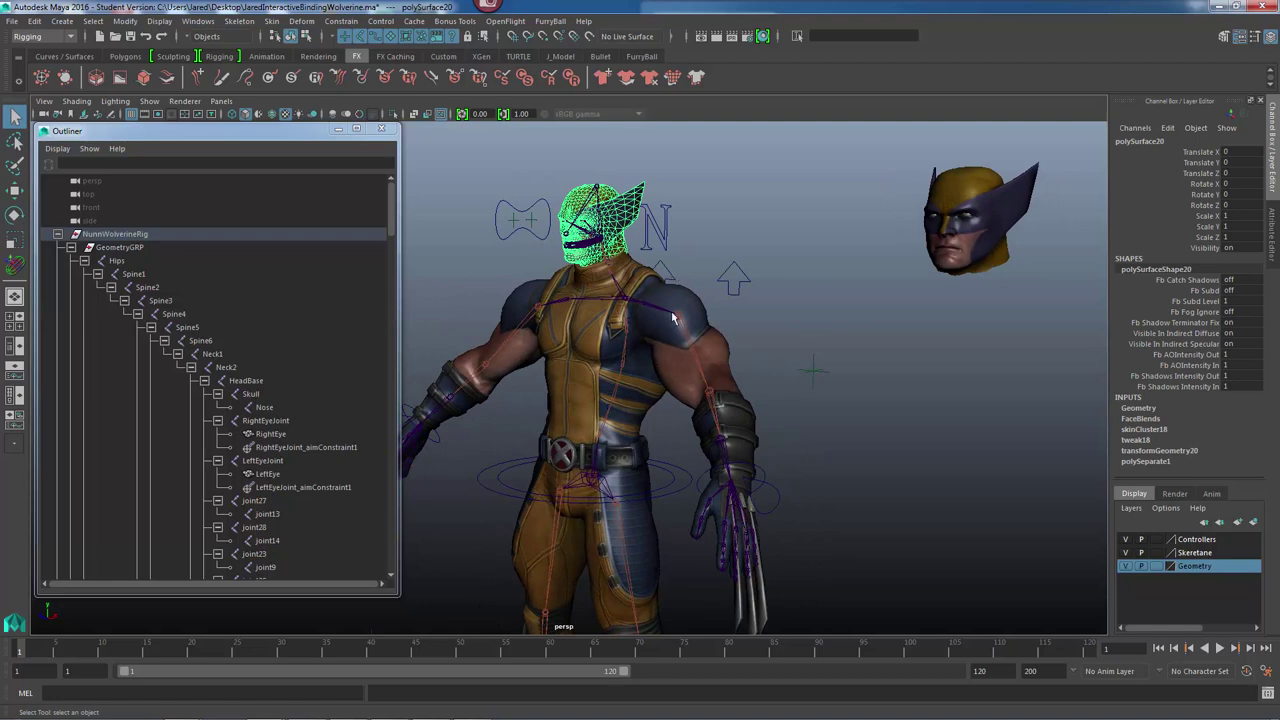
alt+middle_drag(672, 317, 672, 390)
alt+right_drag(534, 351, 634, 334)
alt+middle_drag(634, 334, 668, 377)
alt+right_drag(625, 413, 789, 413)
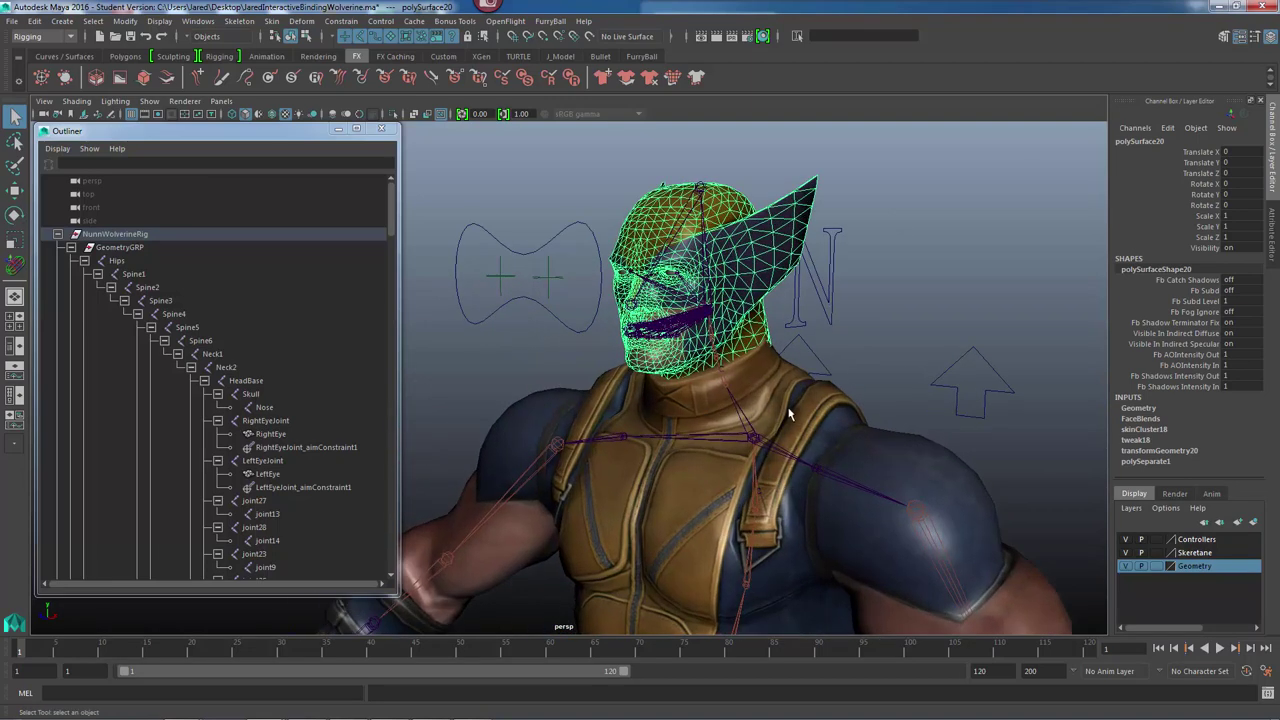
alt+drag(789, 414, 600, 412)
alt+drag(716, 368, 750, 380)
alt+drag(743, 336, 803, 326)
alt+drag(646, 336, 808, 327)
alt+drag(698, 352, 818, 367)
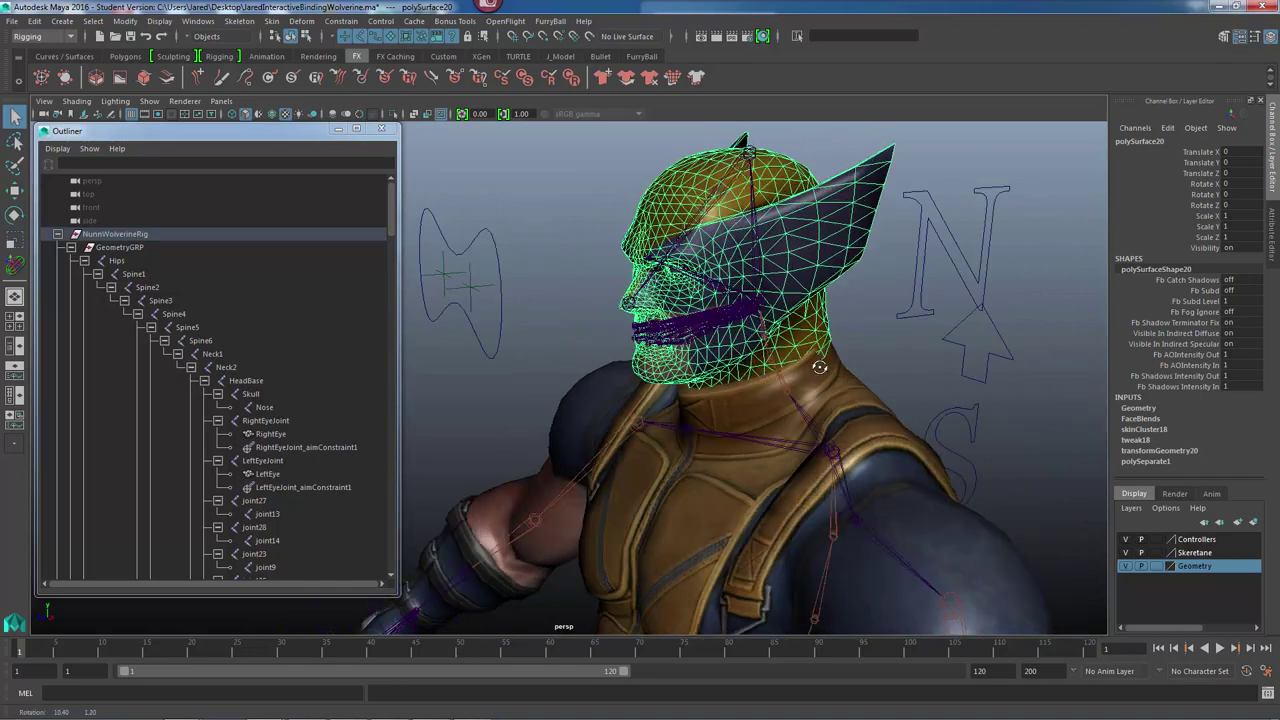
alt+right_drag(778, 362, 866, 375)
alt+middle_drag(866, 375, 858, 372)
alt+drag(858, 372, 748, 355)
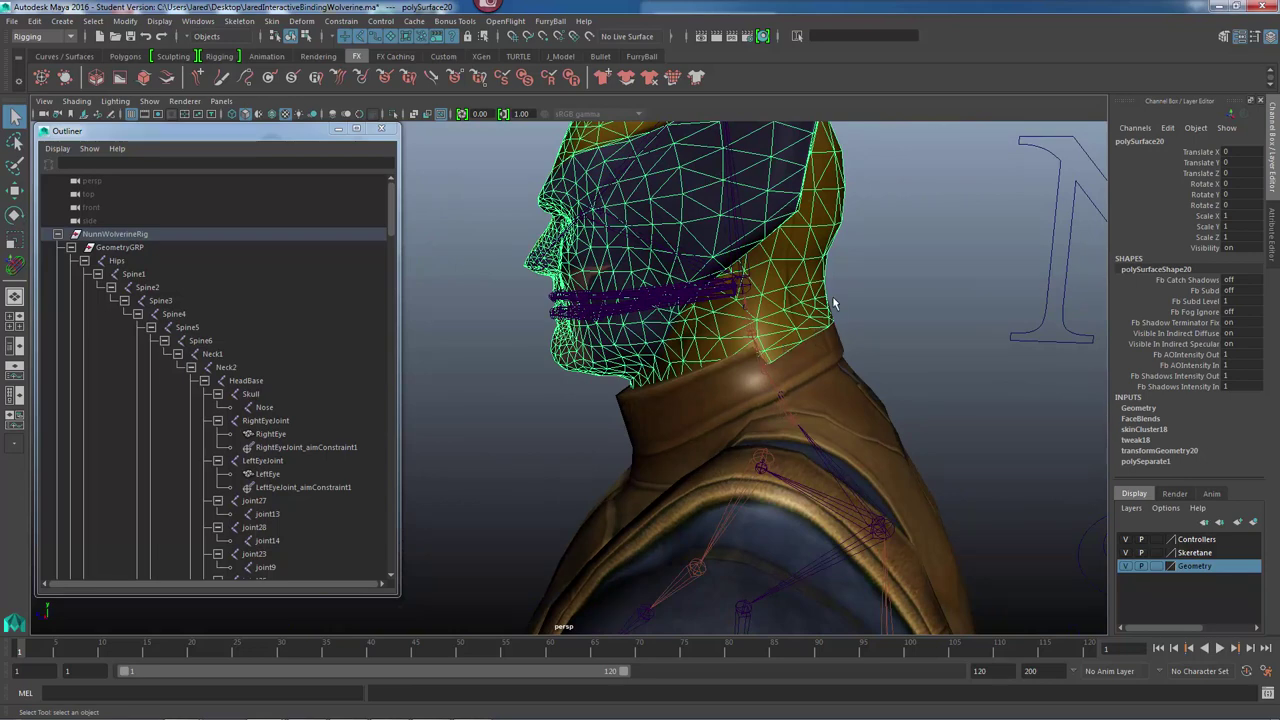
alt+drag(835, 380, 795, 374)
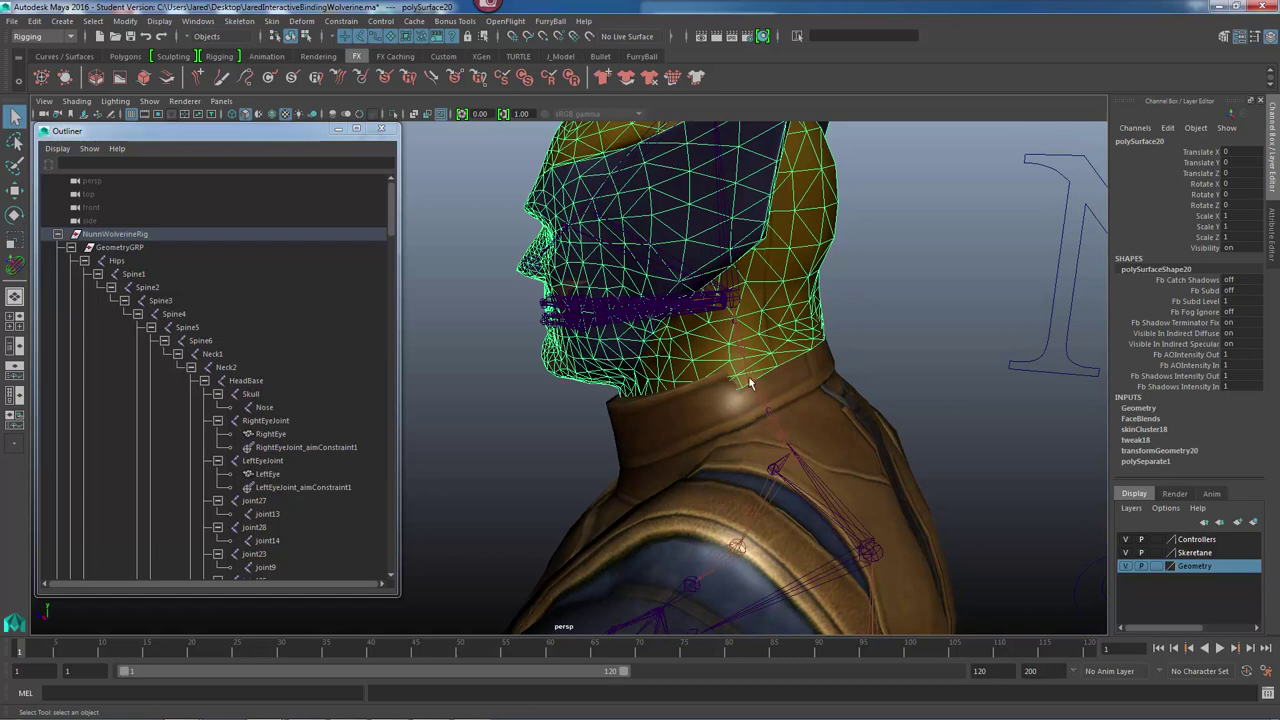
mouse_move(685, 414)
alt+mouse_down()
mouse_move(720, 410)
mouse_move(685, 422)
alt+mouse_up()
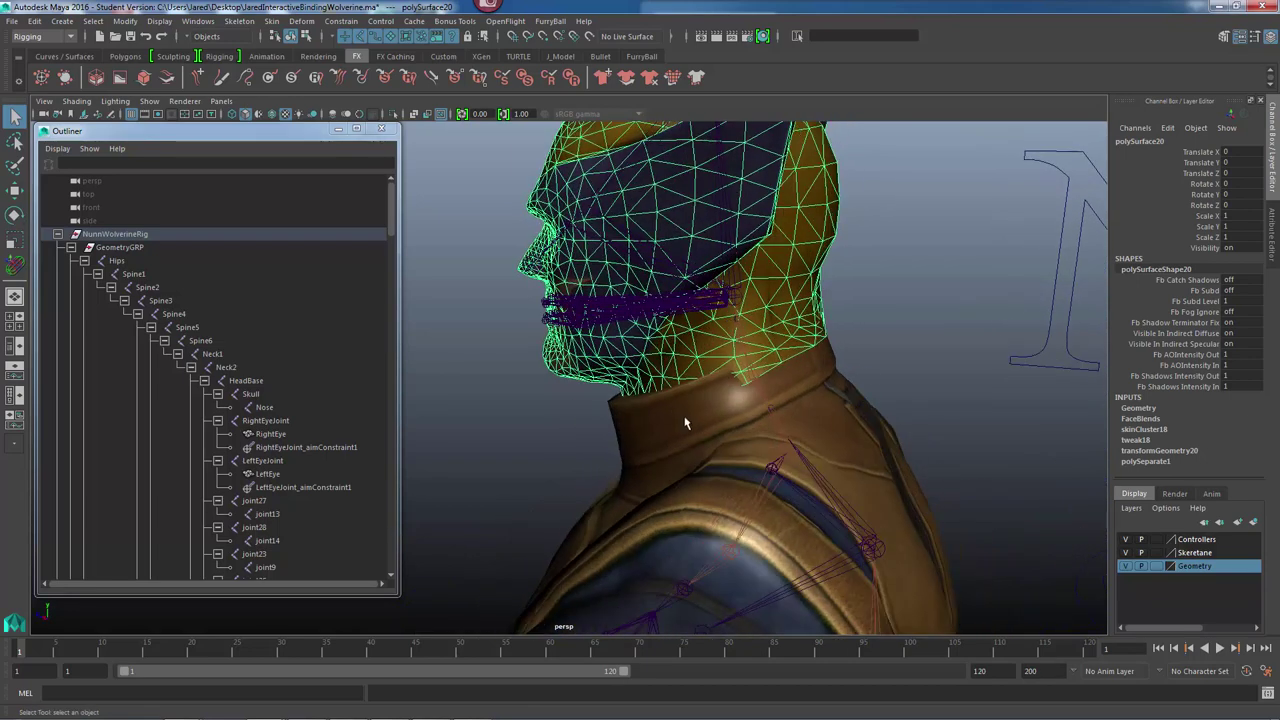
alt+drag(727, 384, 773, 389)
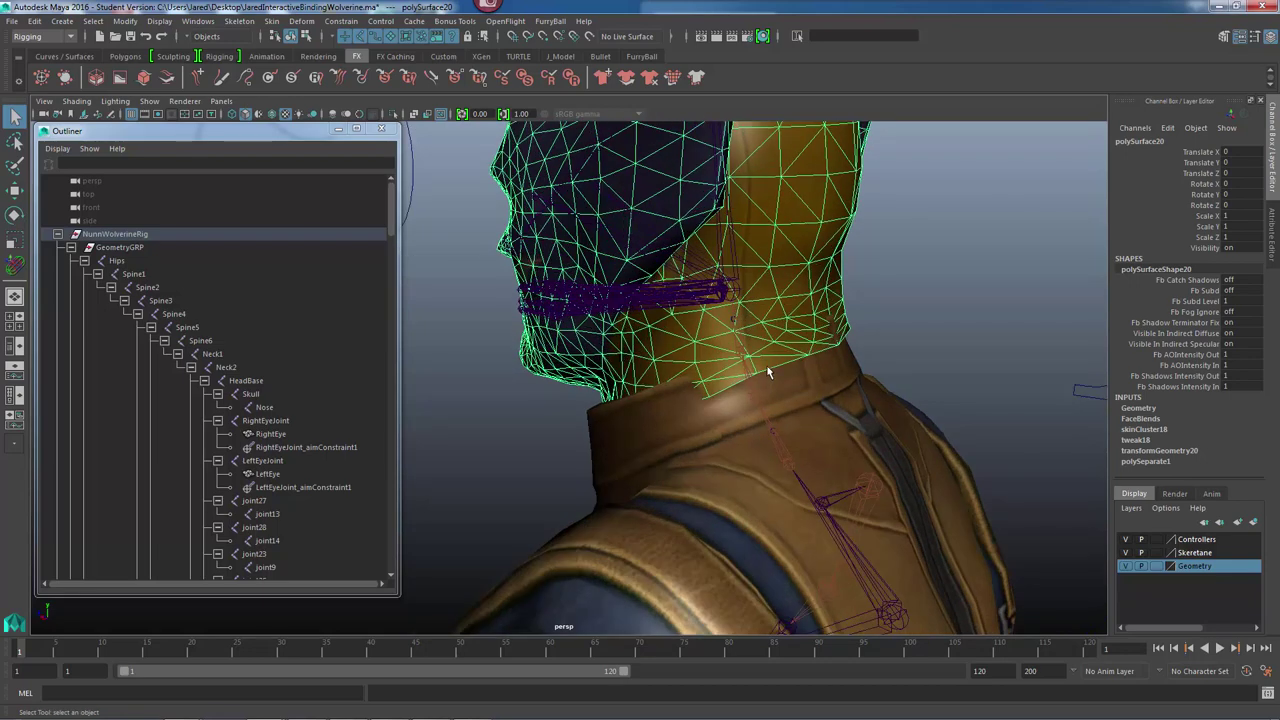
Pick a vertex on the head mesh's lower neck edge with the Move tool, and return the mesh to object mode.
right_drag(768, 372, 802, 365)
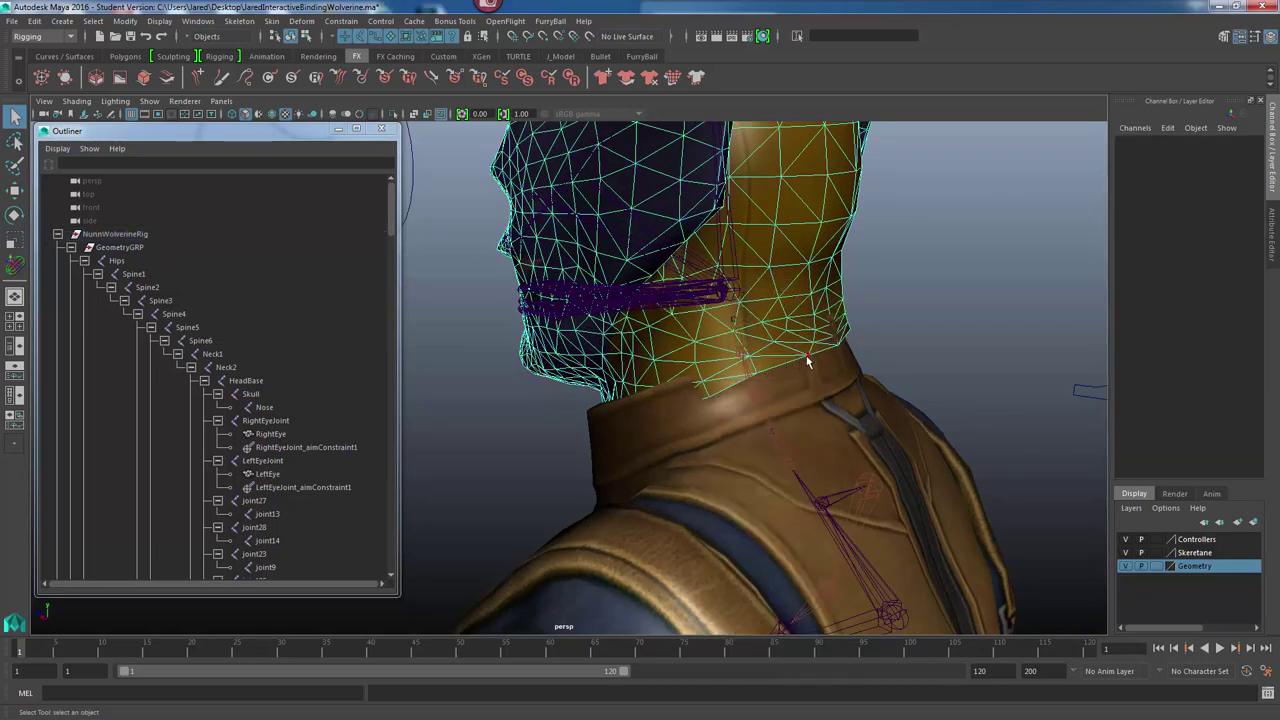
click(807, 355)
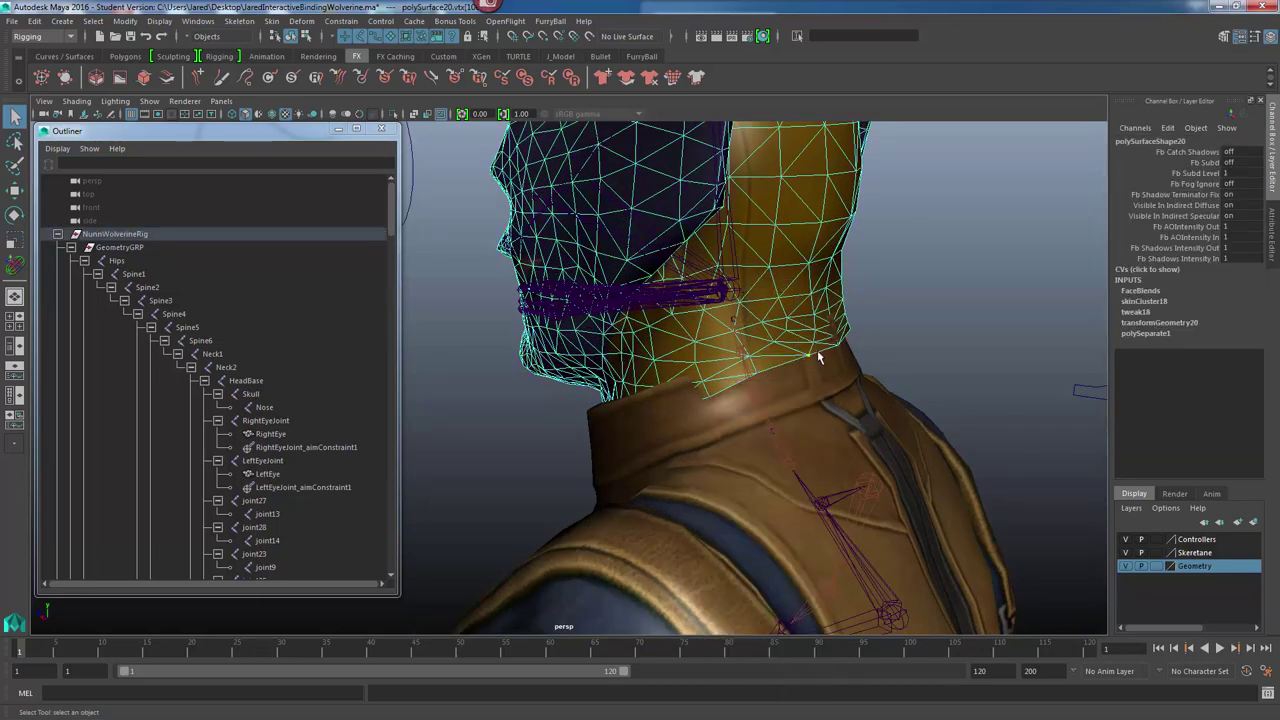
key(w)
drag(807, 352, 850, 400)
alt+right_drag(850, 400, 675, 355)
alt+drag(675, 354, 690, 290)
right_drag(690, 290, 757, 271)
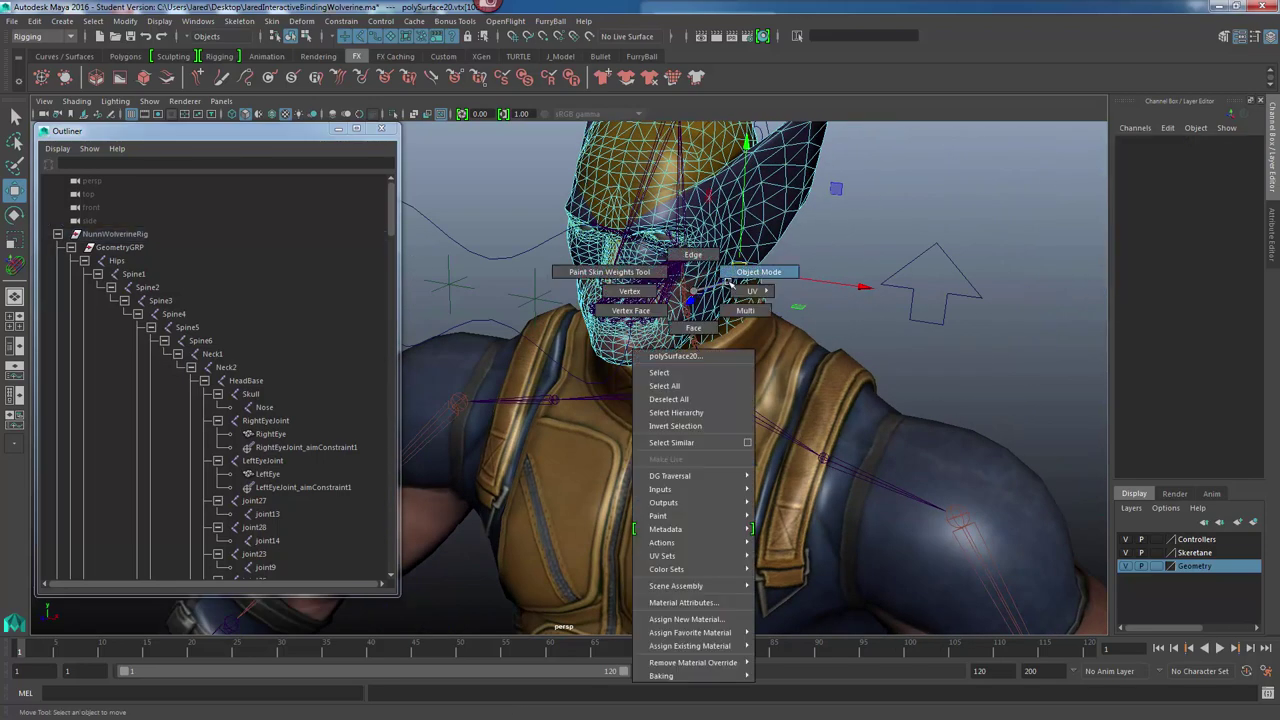
alt+right_drag(650, 366, 650, 366)
alt+drag(650, 367, 759, 267)
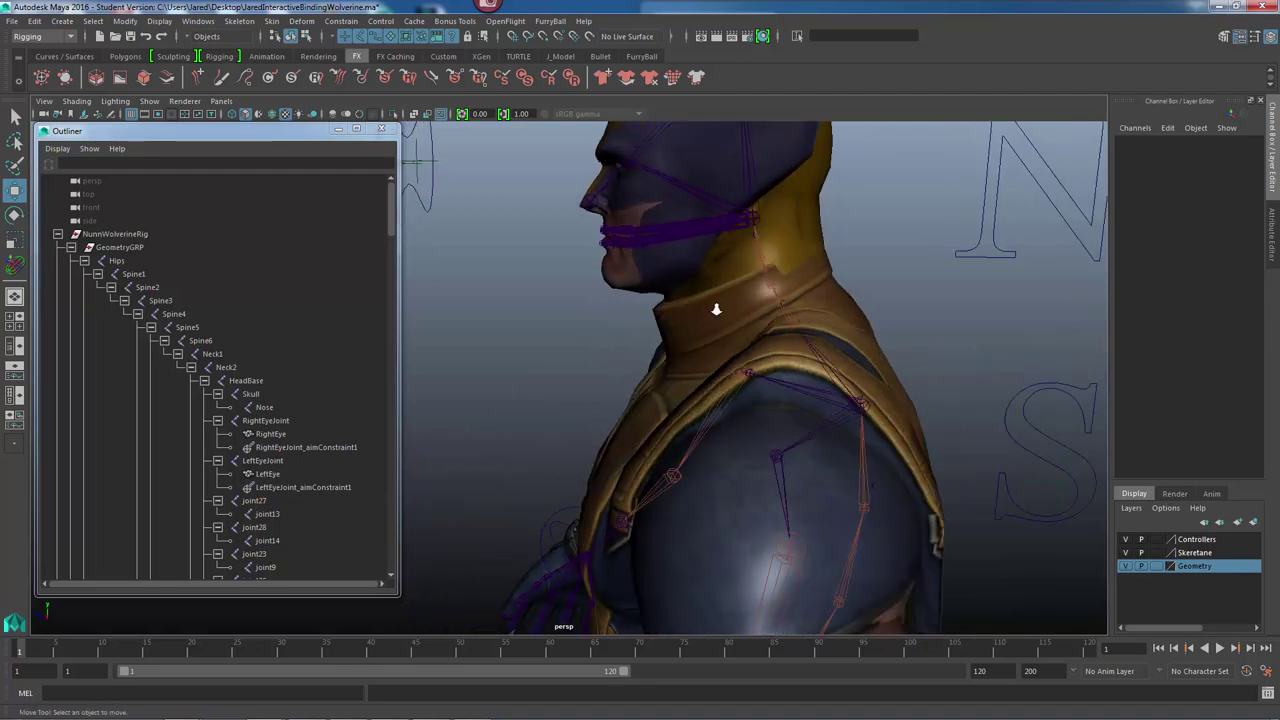
Select all joints stored in the jointsForSkinning quick select set.
alt+drag(717, 304, 777, 343)
alt+middle_drag(777, 343, 831, 300)
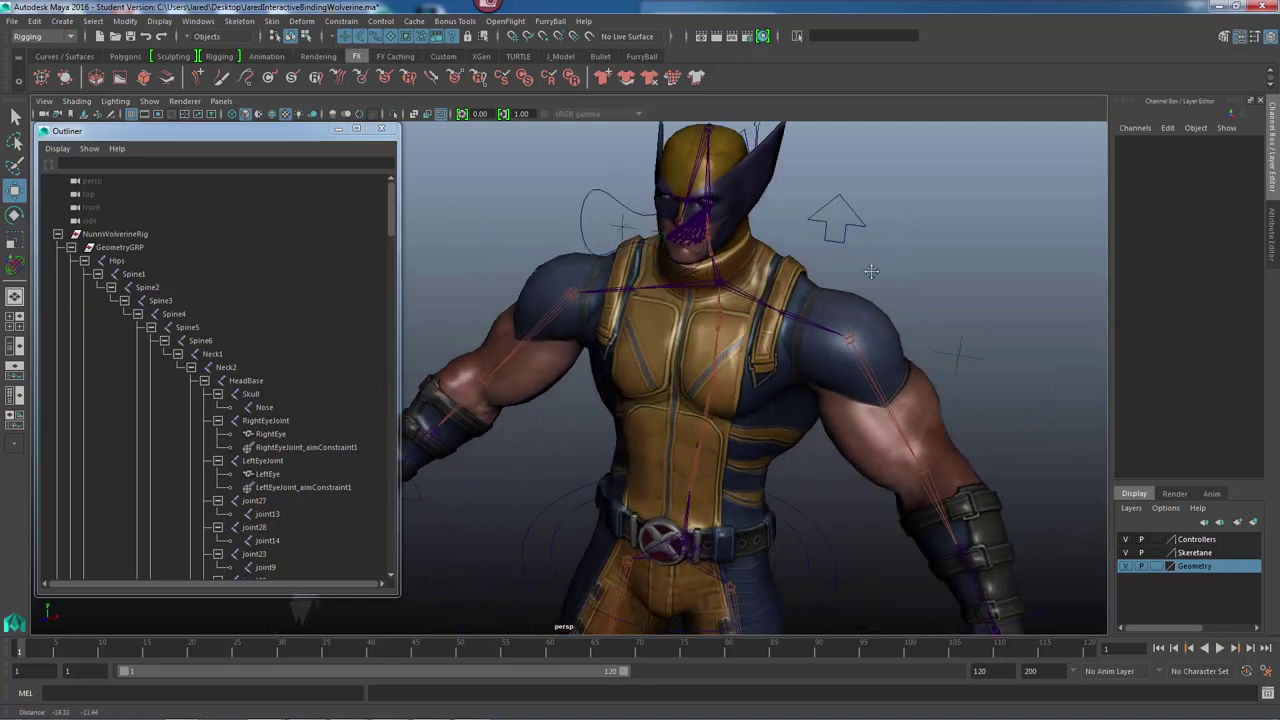
alt+right_drag(831, 300, 672, 378)
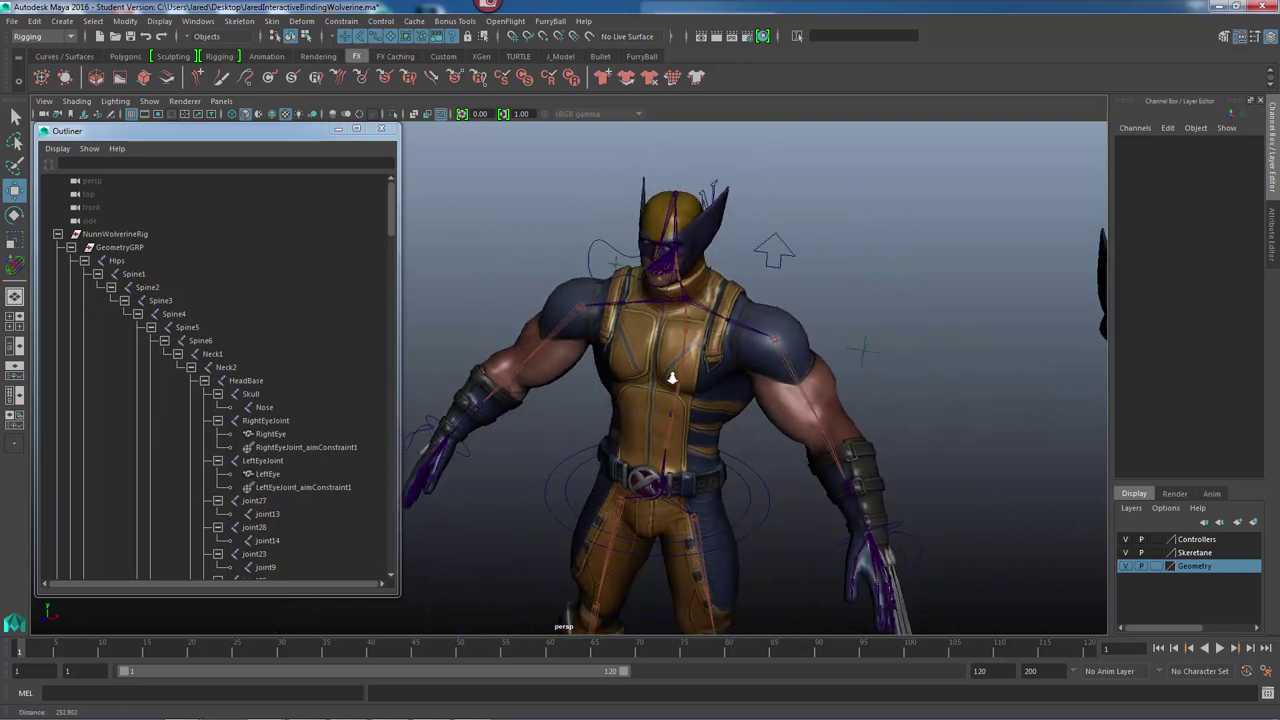
click(100, 21)
mouse_move(158, 160)
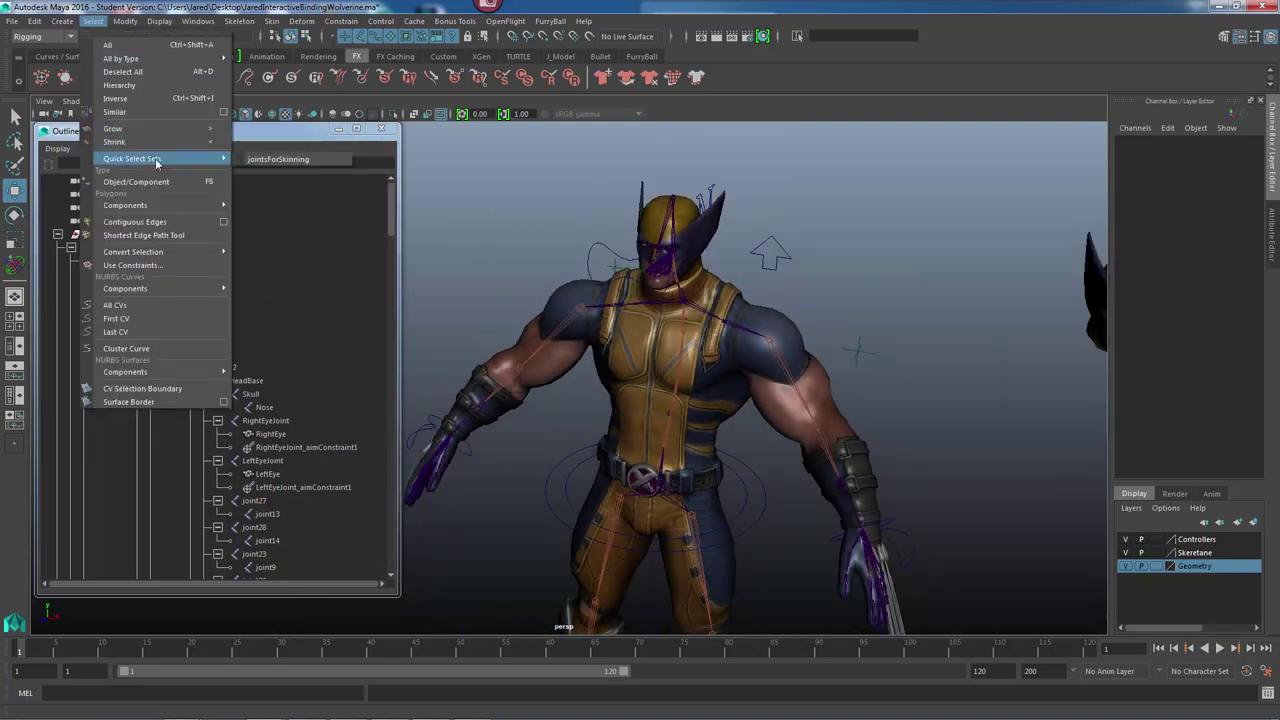
click(269, 160)
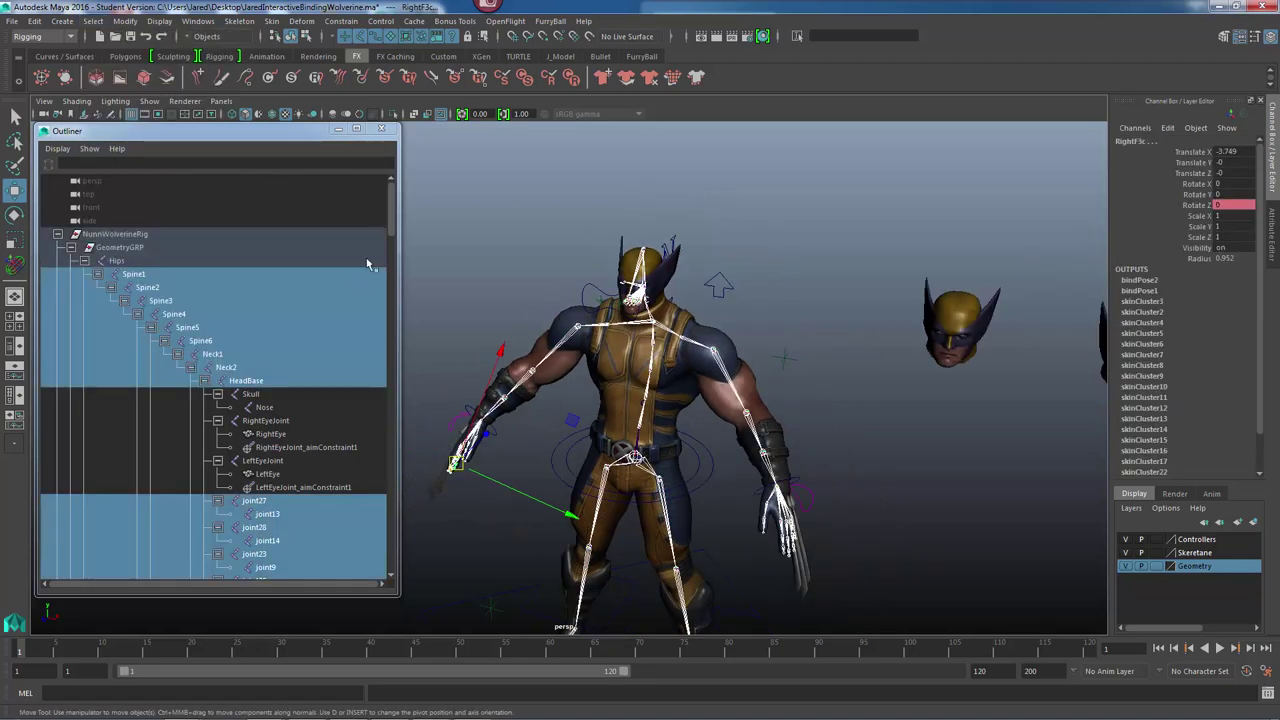
Remove the facial joints under HeadBase, from joint27 and joint13 down through joint17 and joint3, from the current joint selection.
drag(390, 217, 393, 237)
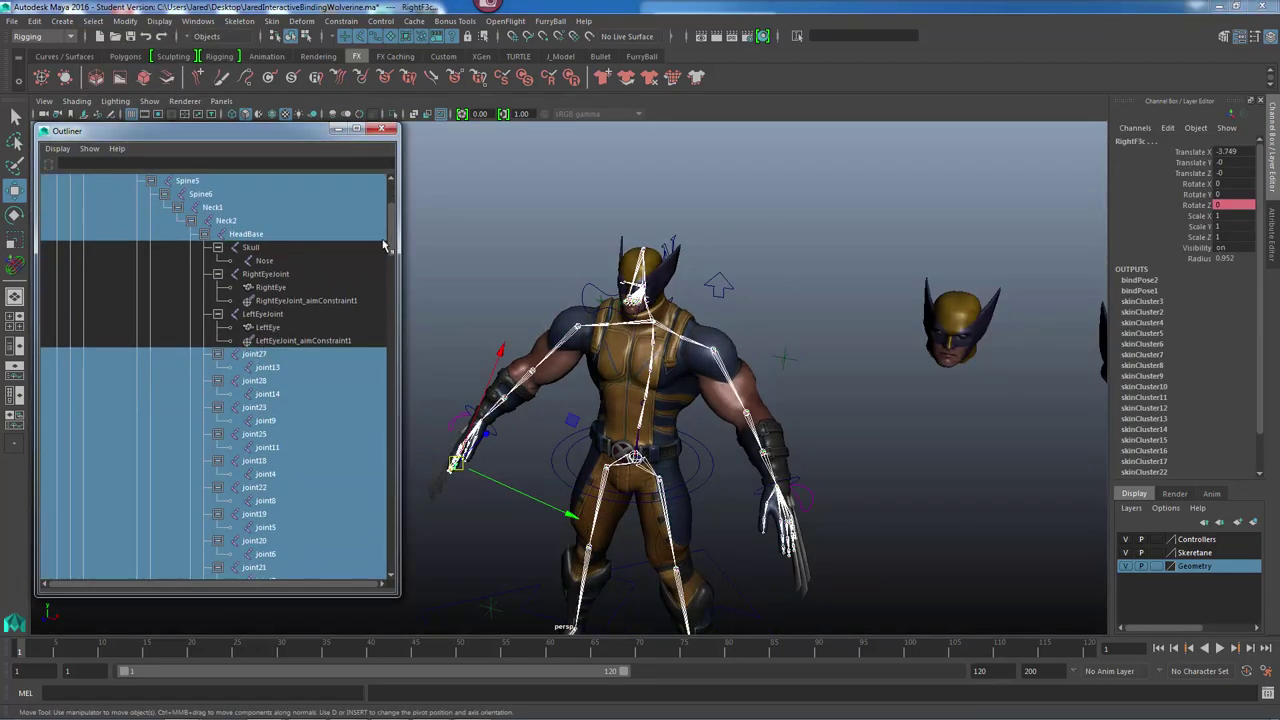
mouse_move(393, 240)
mouse_down()
mouse_move(395, 281)
mouse_move(393, 254)
mouse_up()
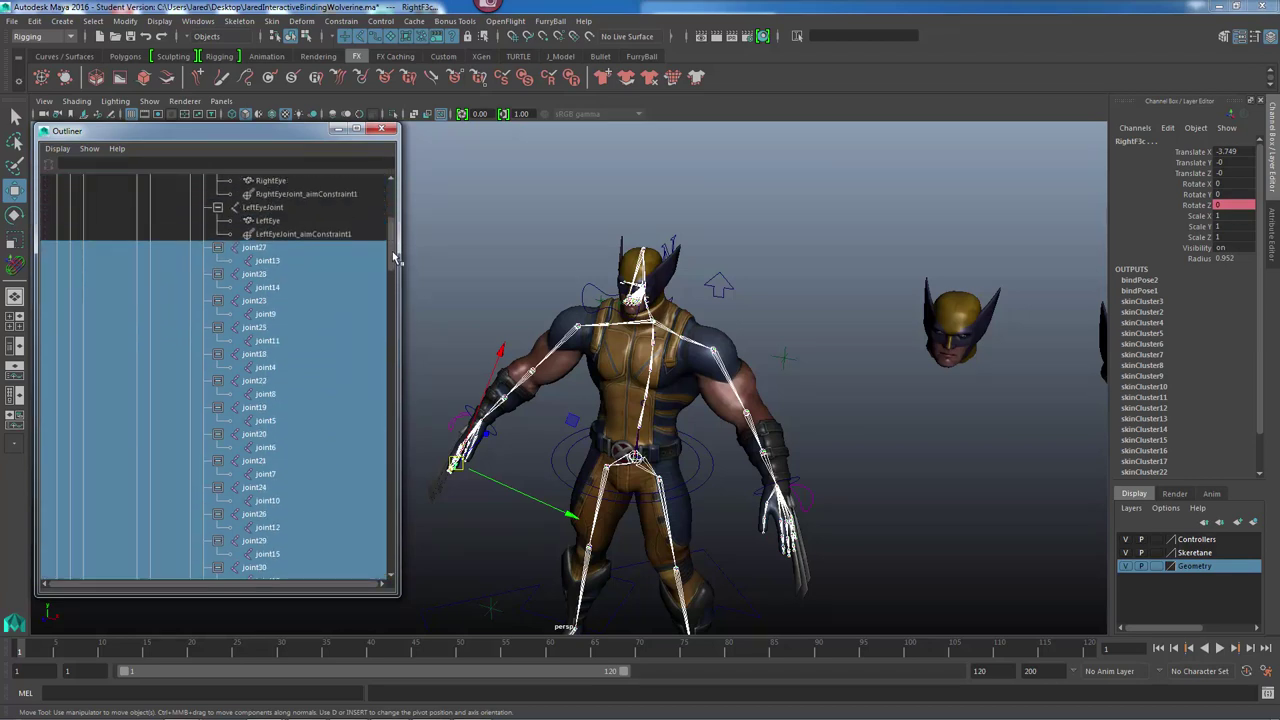
ctrl+click(262, 249)
ctrl+click(263, 263)
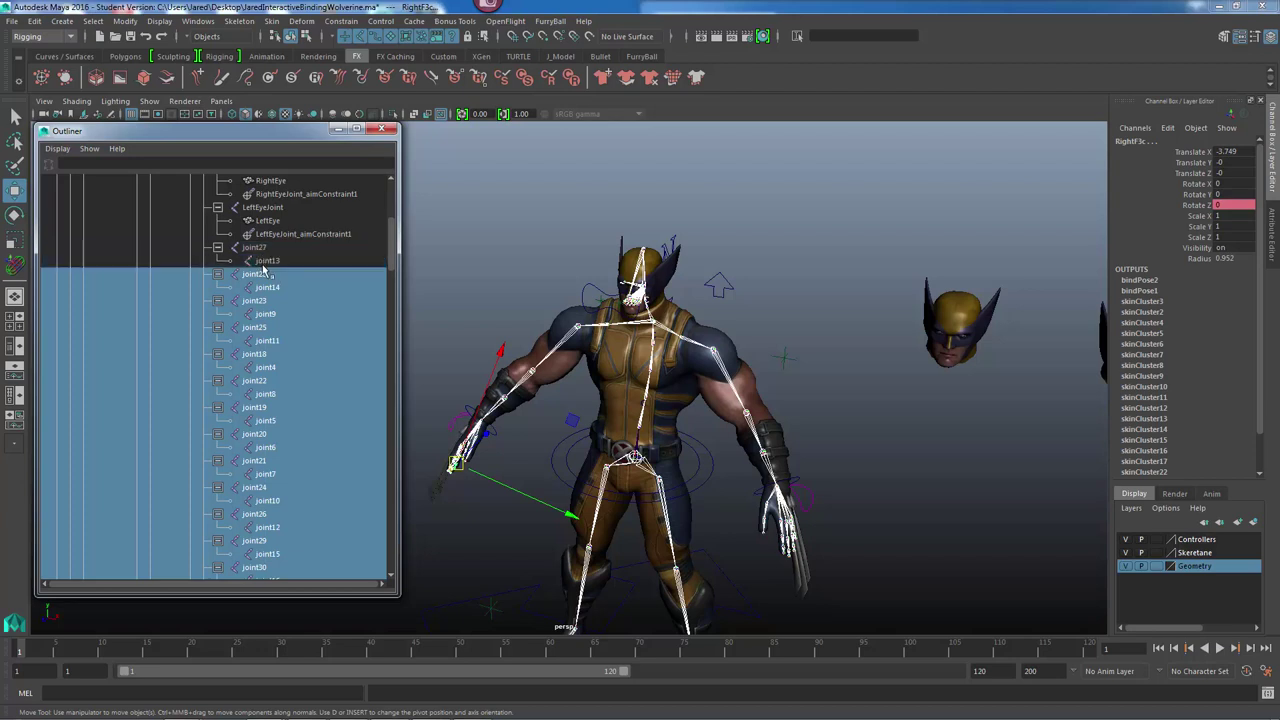
ctrl+click(262, 274)
ctrl+click(266, 287)
ctrl+click(258, 300)
ctrl+click(265, 314)
ctrl+click(256, 327)
ctrl+click(267, 341)
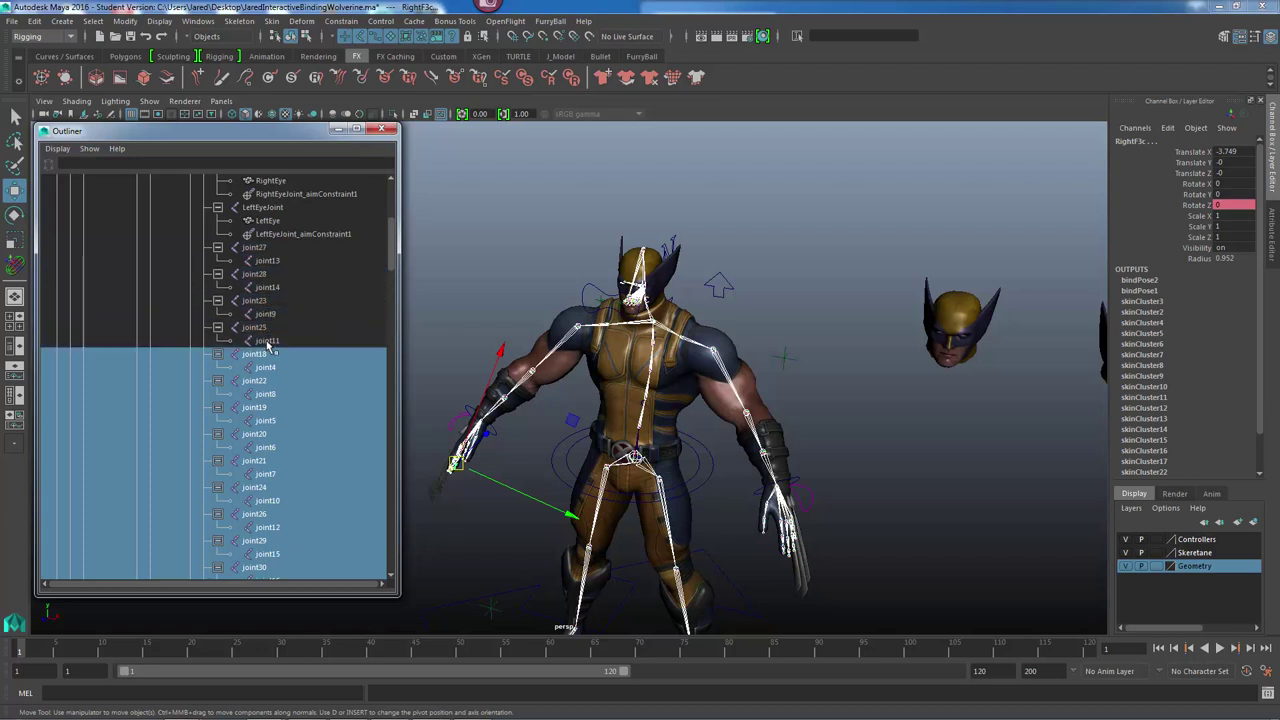
ctrl+click(262, 355)
ctrl+click(265, 368)
ctrl+click(265, 394)
ctrl+click(263, 381)
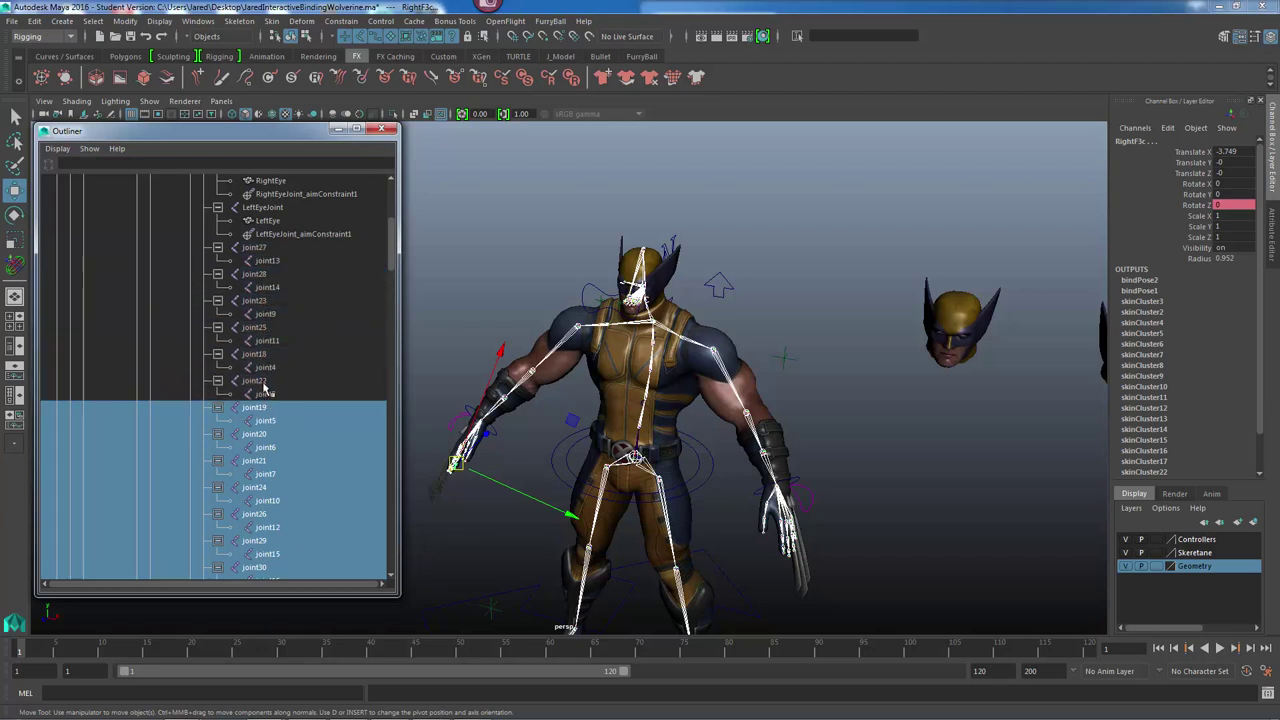
ctrl+click(266, 408)
ctrl+click(270, 421)
ctrl+click(270, 435)
ctrl+click(269, 448)
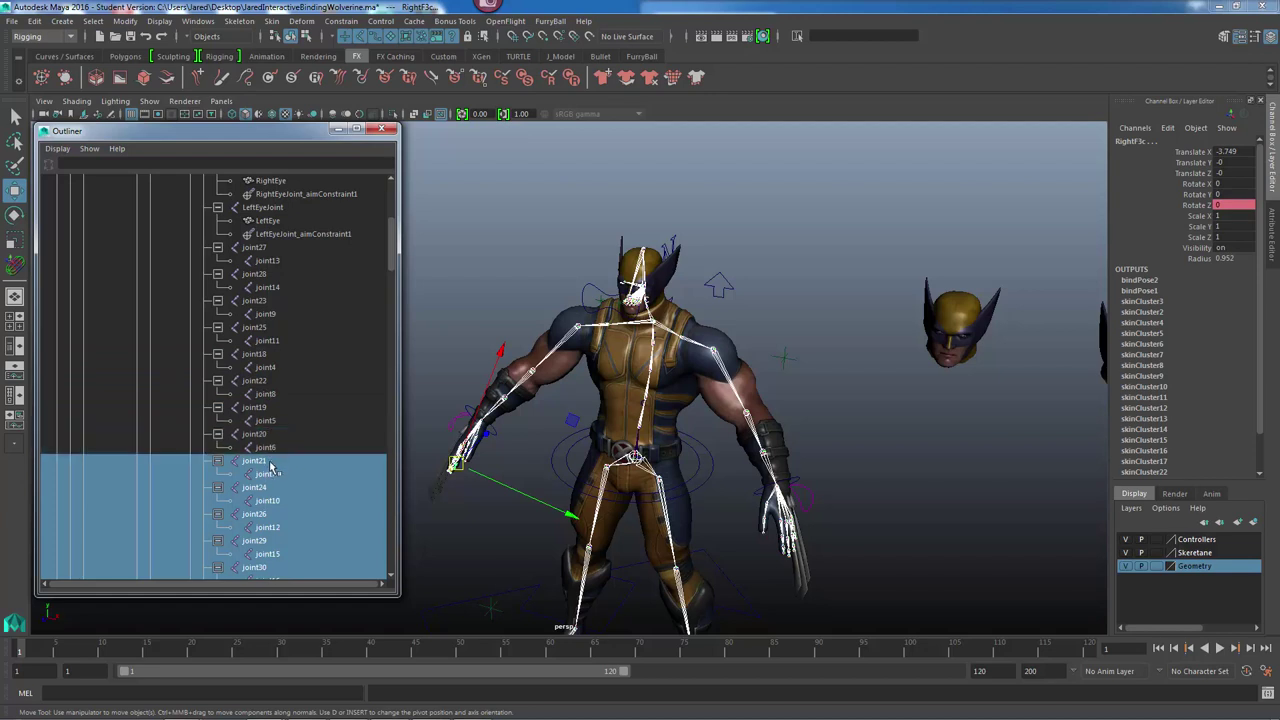
ctrl+click(270, 461)
ctrl+click(269, 474)
ctrl+click(262, 487)
ctrl+click(270, 513)
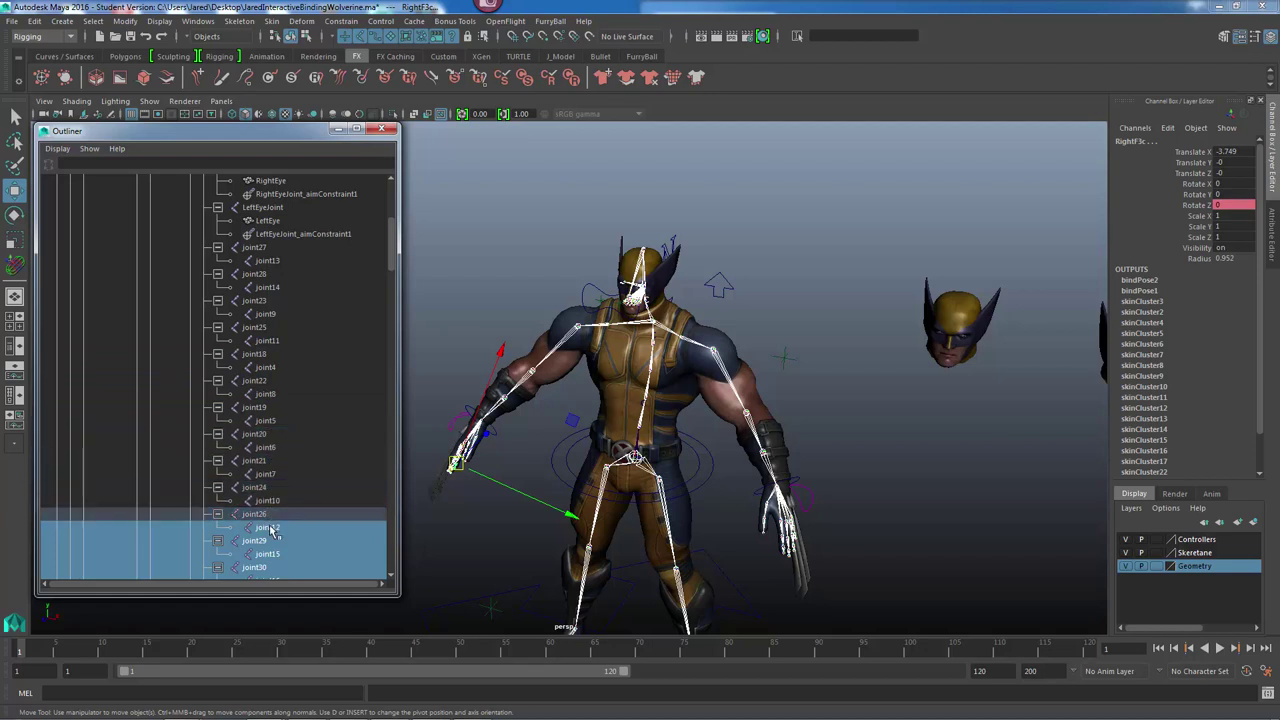
ctrl+click(268, 527)
scroll(283, 443, down, 2)
ctrl+click(261, 438)
ctrl+click(263, 448)
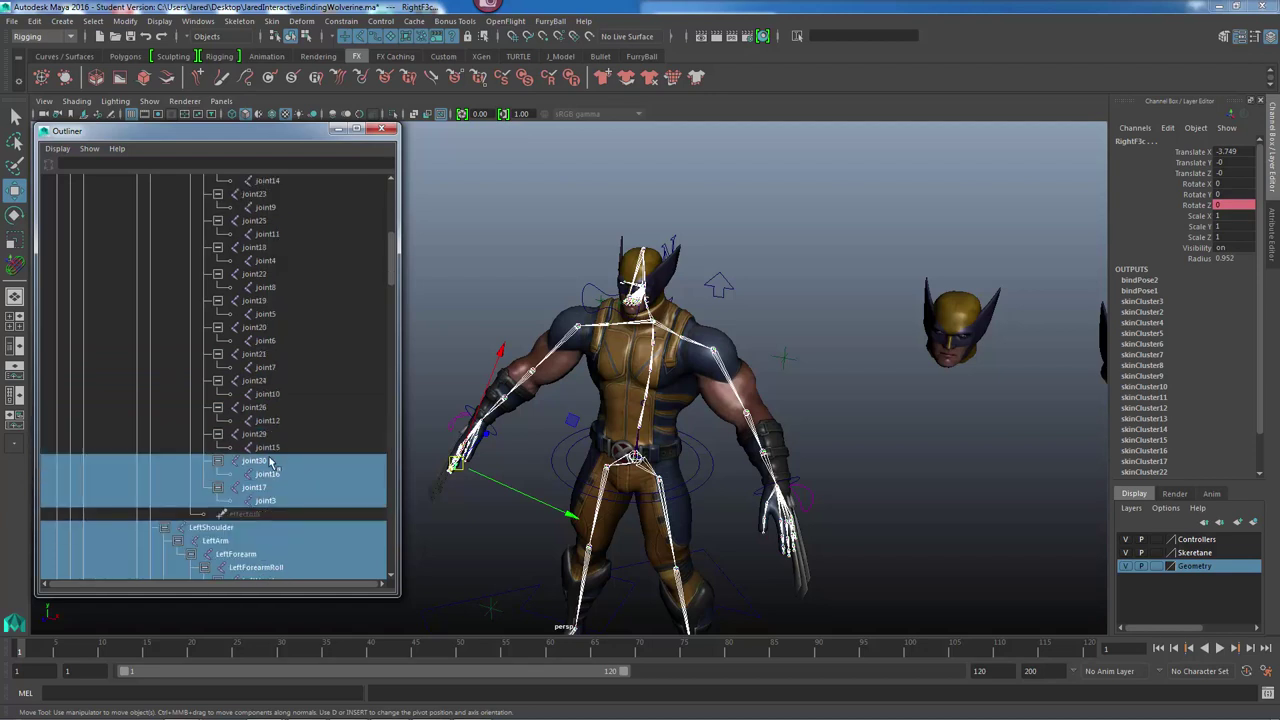
ctrl+click(264, 461)
ctrl+click(265, 474)
ctrl+click(265, 488)
ctrl+click(266, 500)
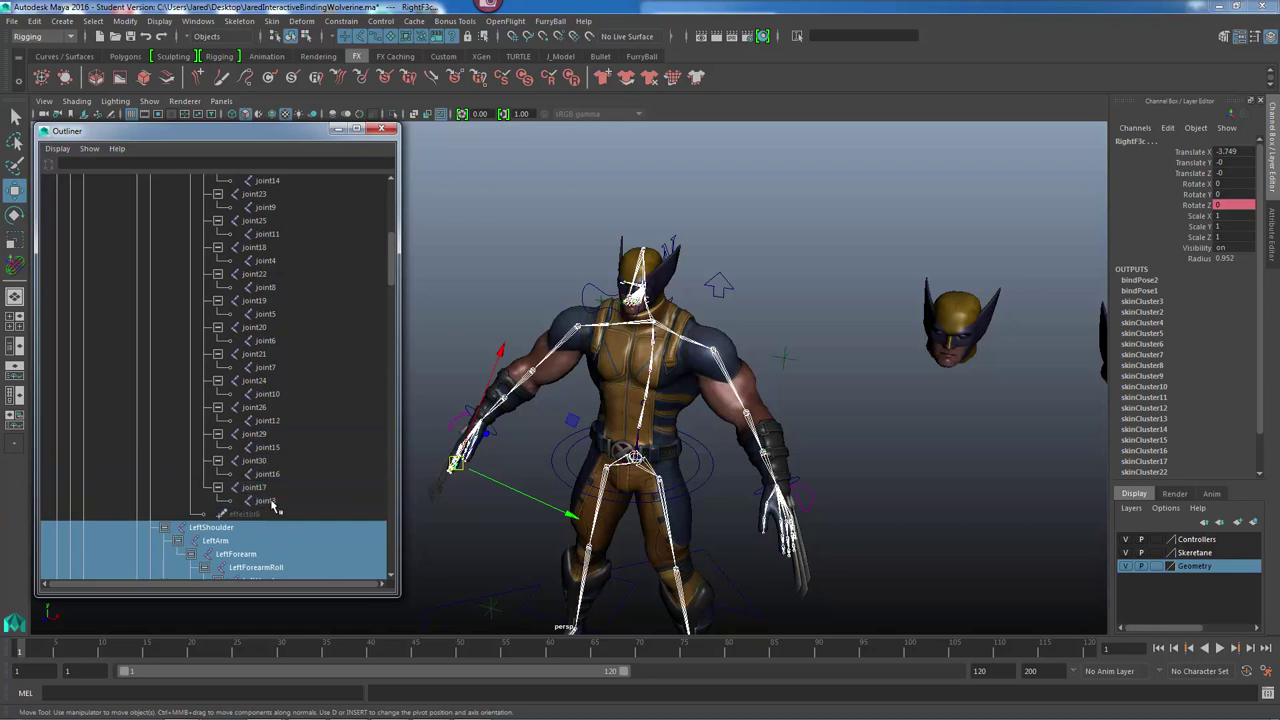
Examine the remaining selected joints in the hierarchy and around the character's face, neck, arms and legs.
scroll(330, 400, down, 5)
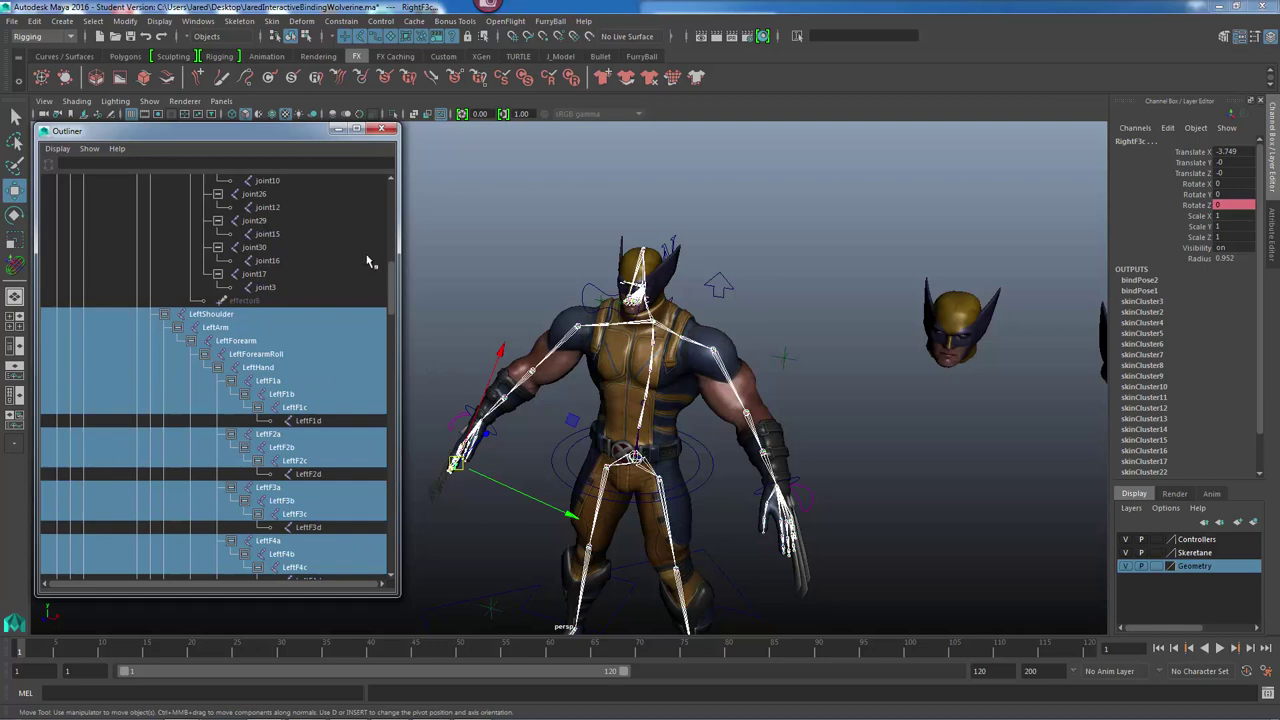
alt+drag(530, 297, 583, 308)
alt+right_drag(603, 325, 782, 322)
alt+drag(755, 395, 657, 374)
alt+right_drag(657, 374, 734, 348)
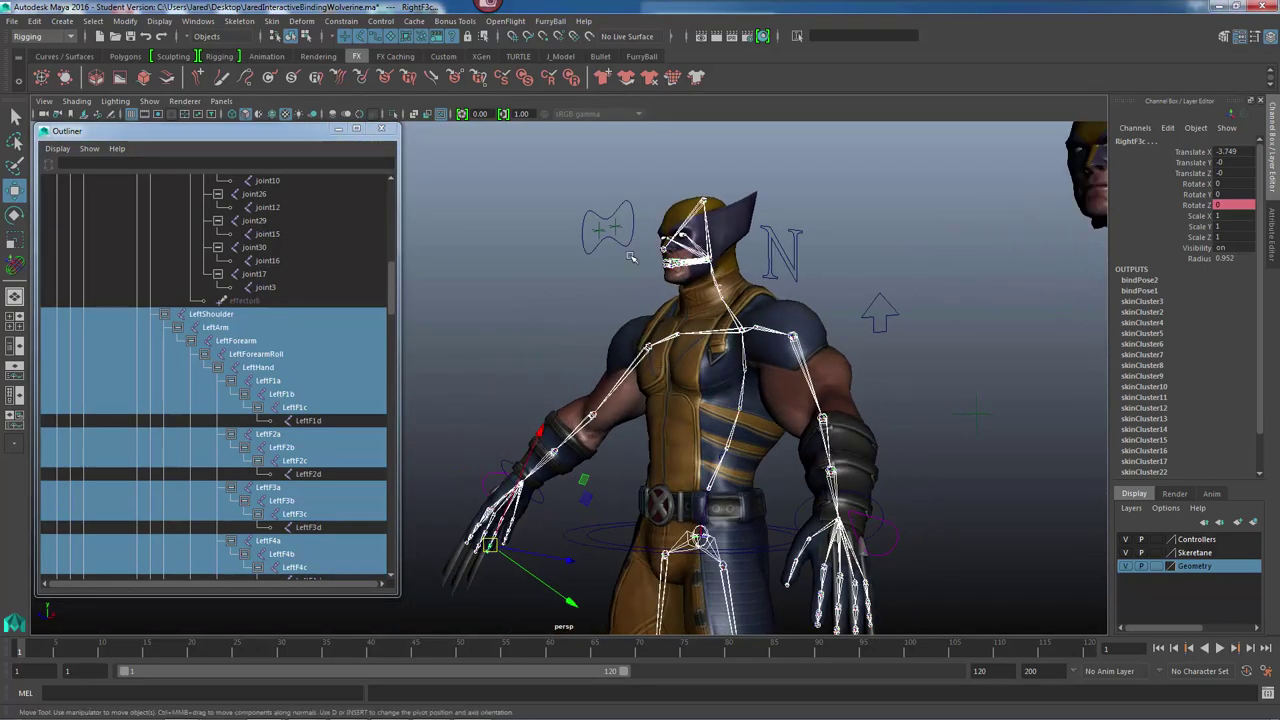
alt+middle_drag(565, 289, 560, 350)
alt+right_drag(560, 350, 750, 308)
alt+drag(582, 330, 700, 351)
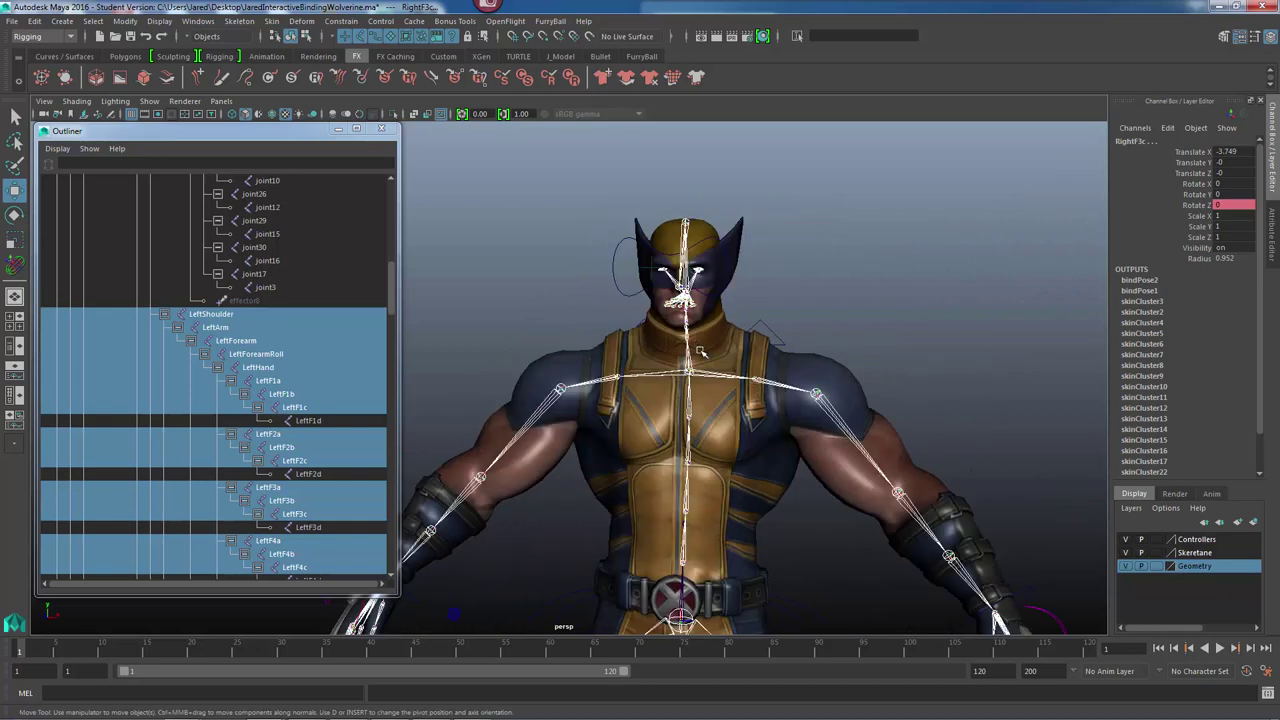
scroll(700, 340, up, 4)
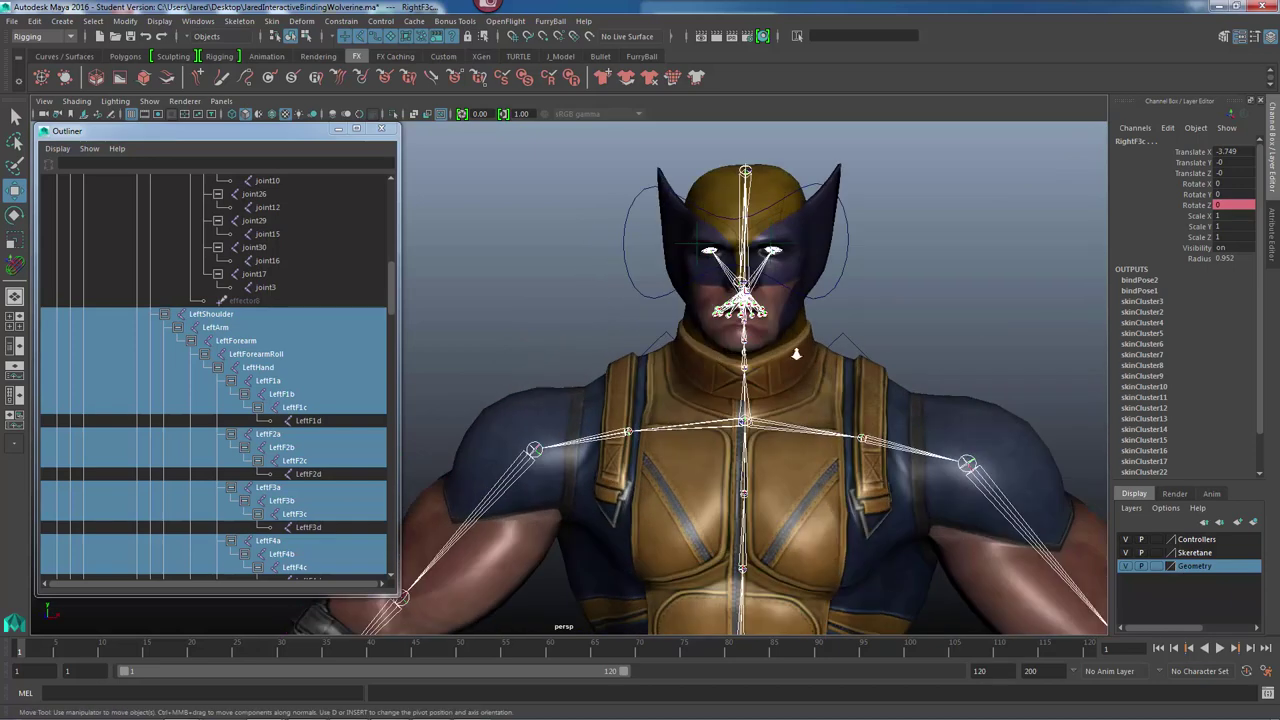
scroll(796, 354, up, 5)
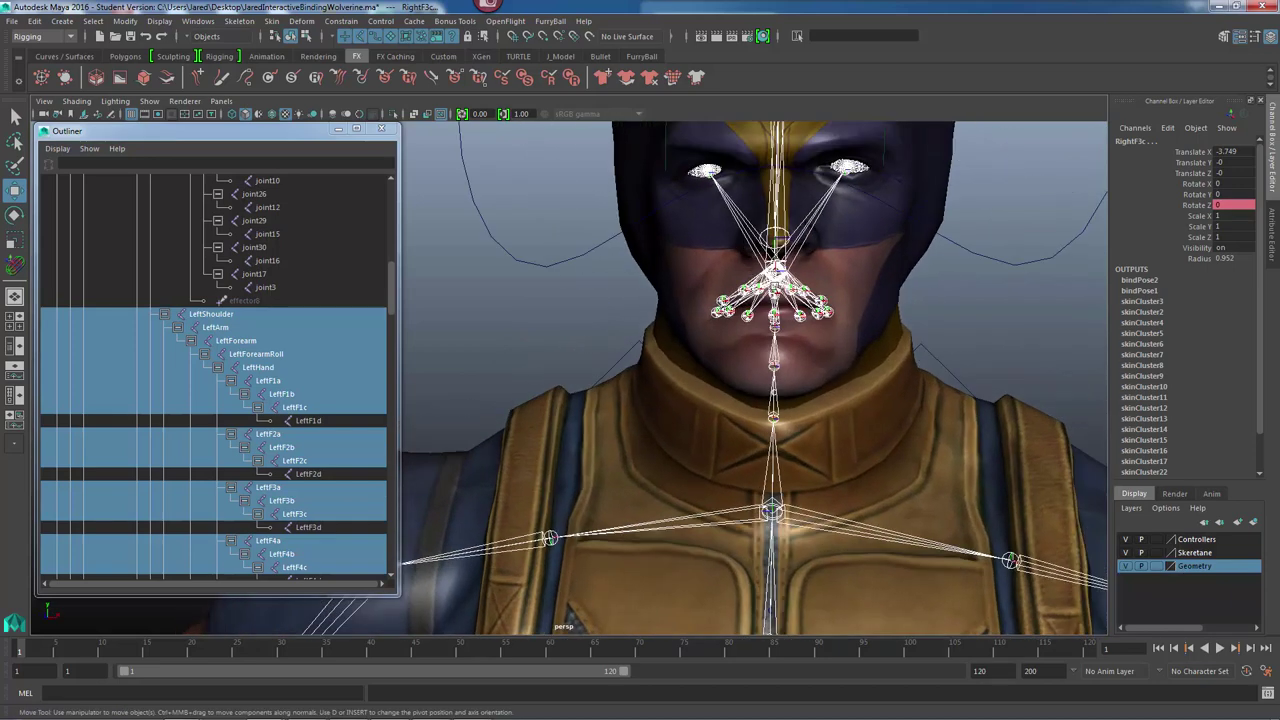
alt+drag(776, 286, 757, 318)
alt+middle_drag(757, 318, 667, 382)
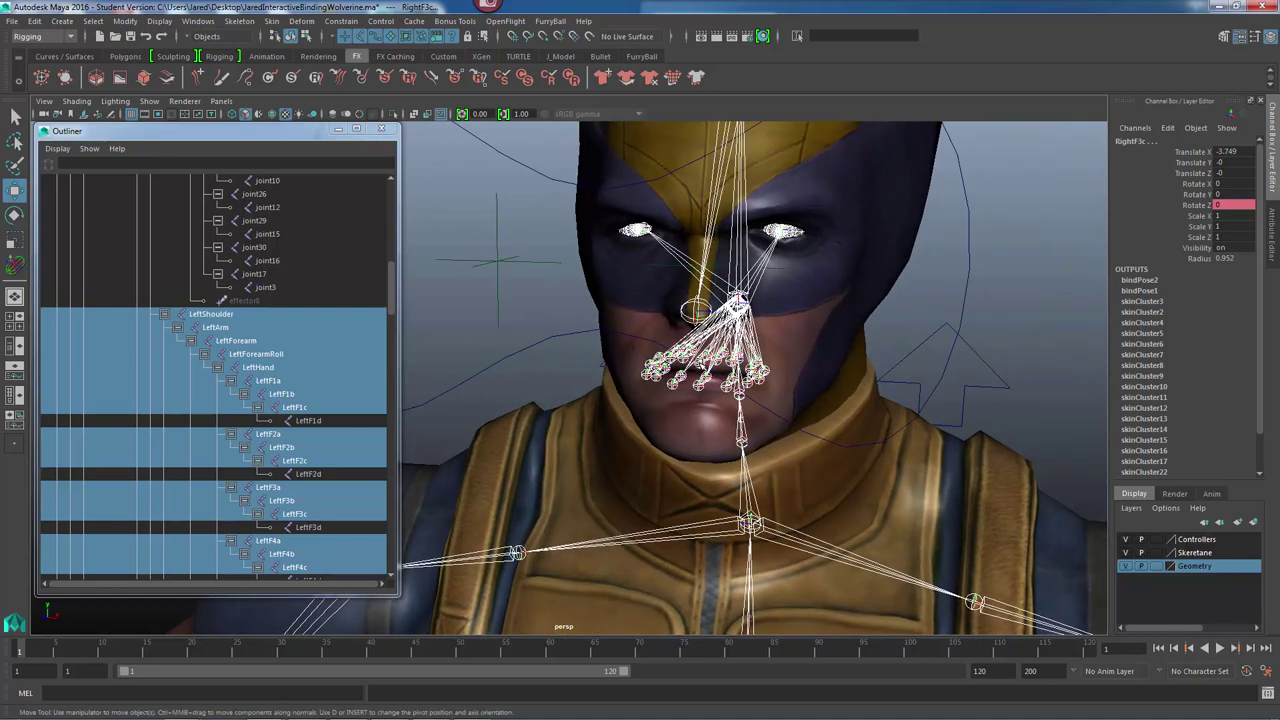
alt+drag(789, 355, 815, 352)
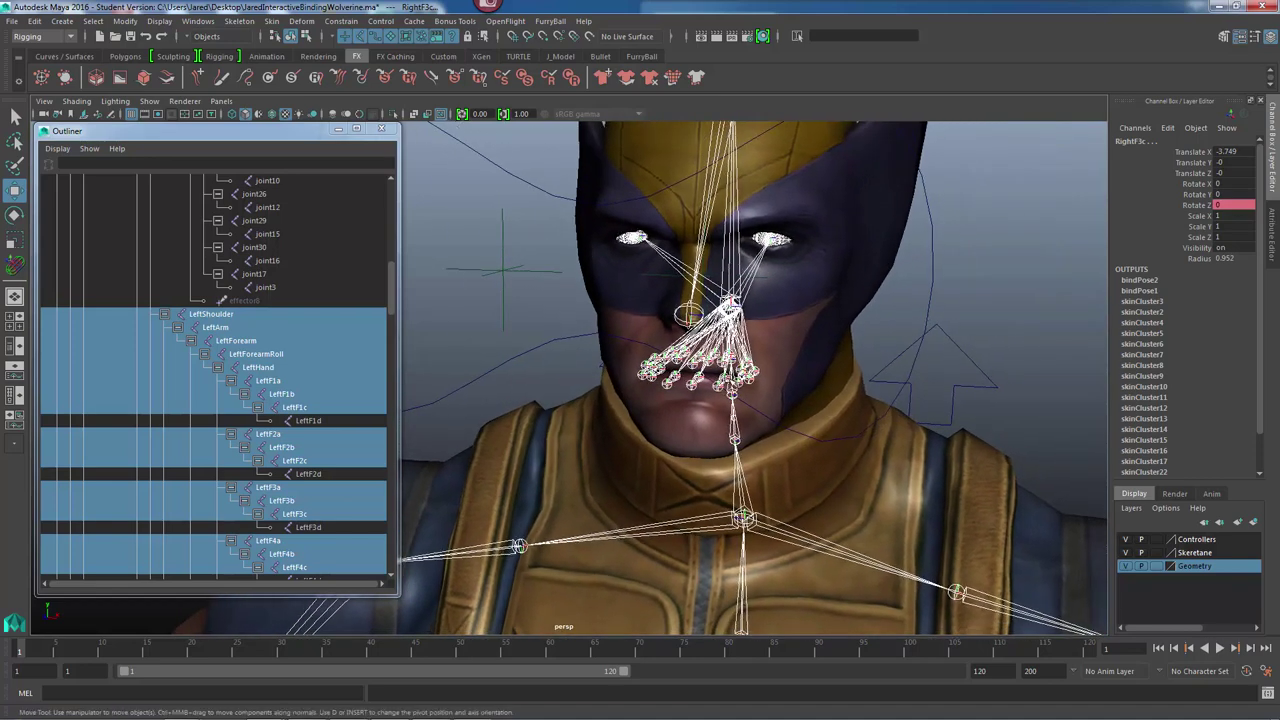
scroll(766, 363, down, 8)
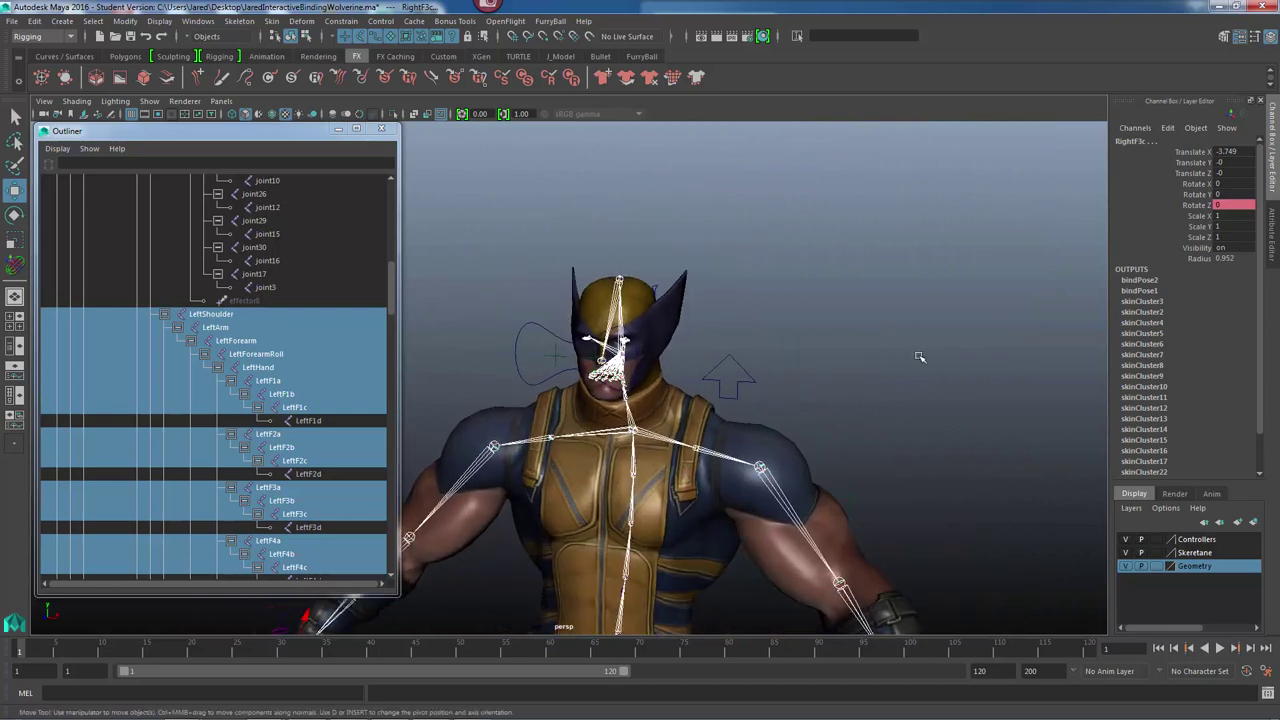
scroll(920, 357, down, 5)
alt+middle_drag(723, 290, 666, 144)
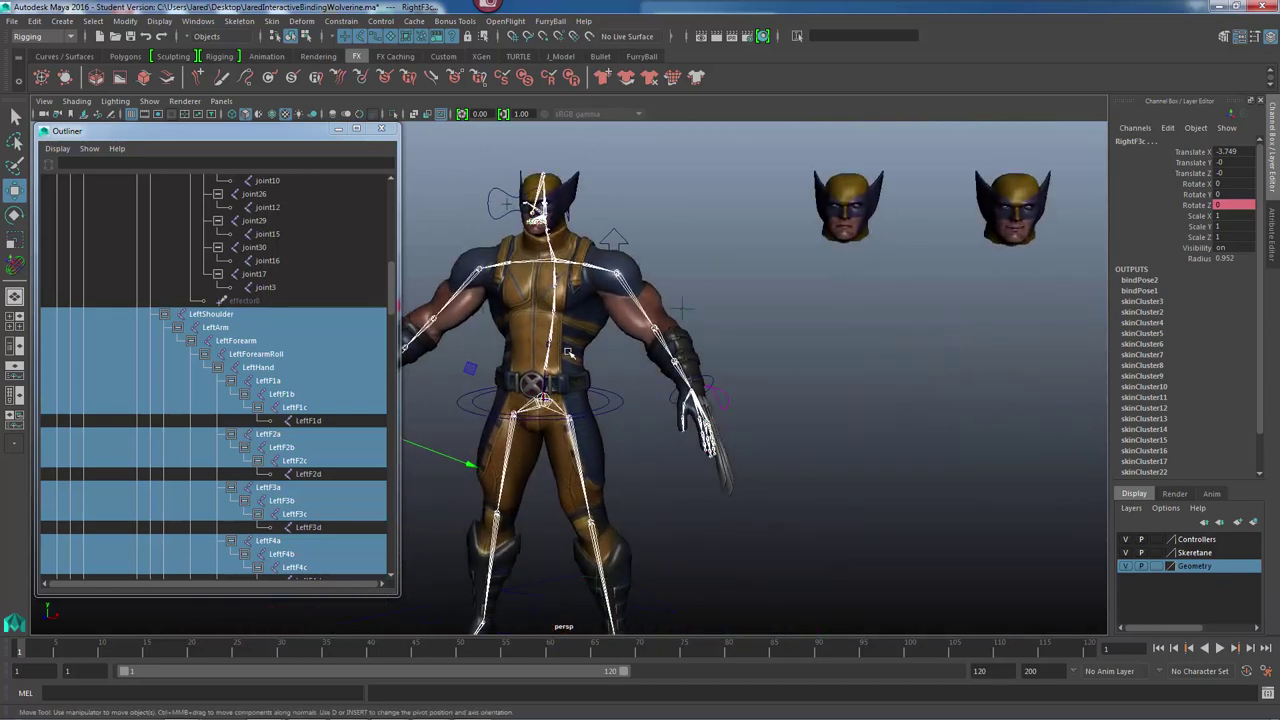
mouse_move(568, 353)
alt+mouse_down()
mouse_move(642, 368)
mouse_move(566, 368)
alt+mouse_up()
alt+drag(645, 332, 576, 322)
alt+middle_drag(576, 238, 577, 290)
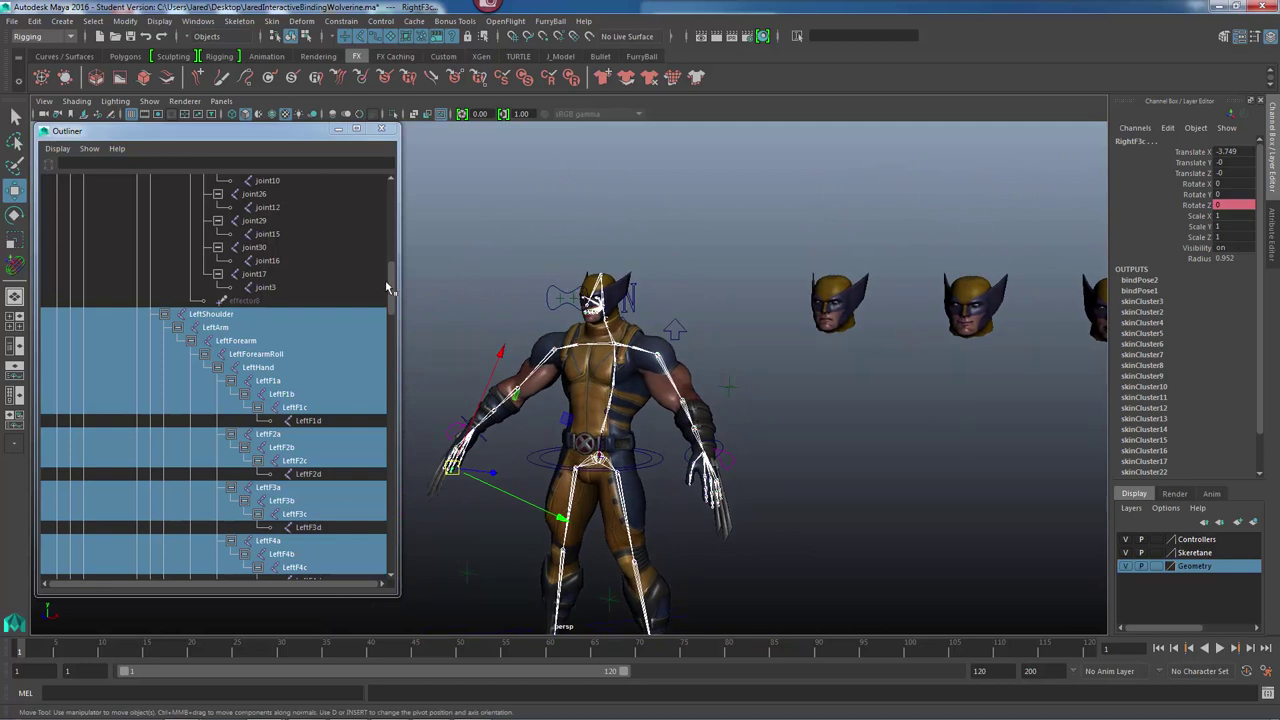
Remove HeadBase, Neck2 and Neck1 from the joint selection, keeping the spine joints selected.
drag(388, 286, 378, 228)
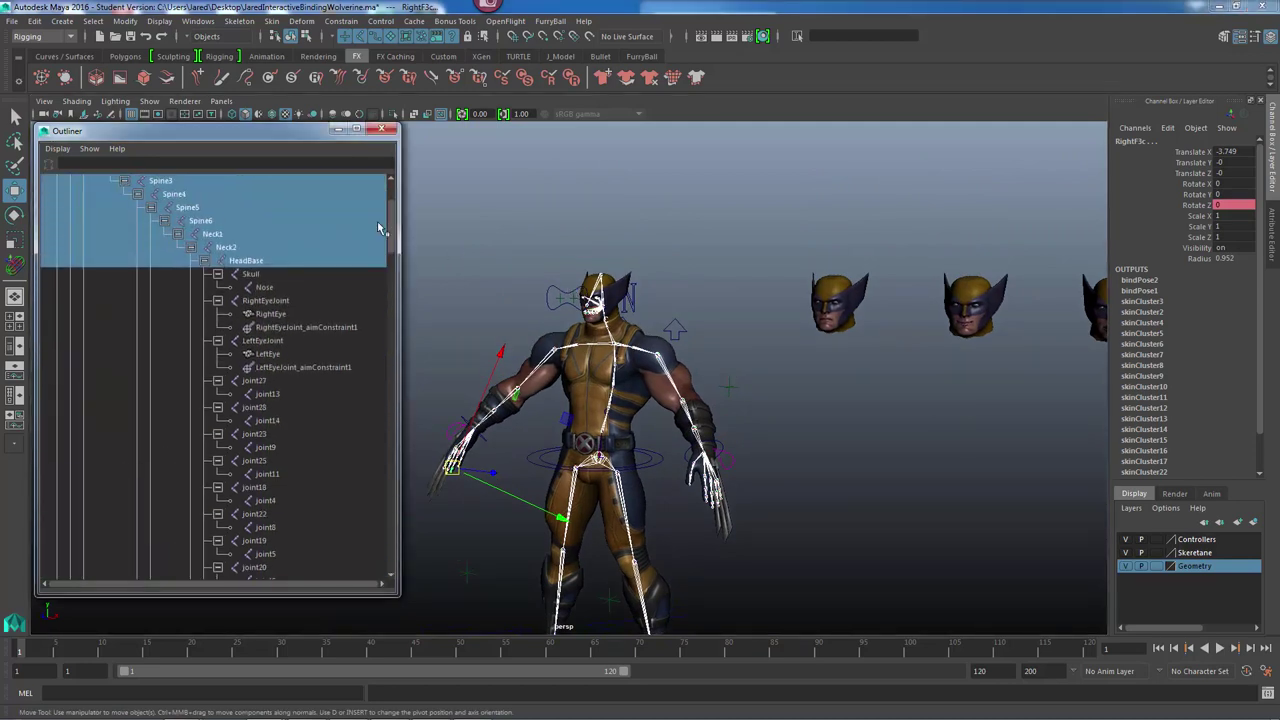
ctrl+click(247, 262)
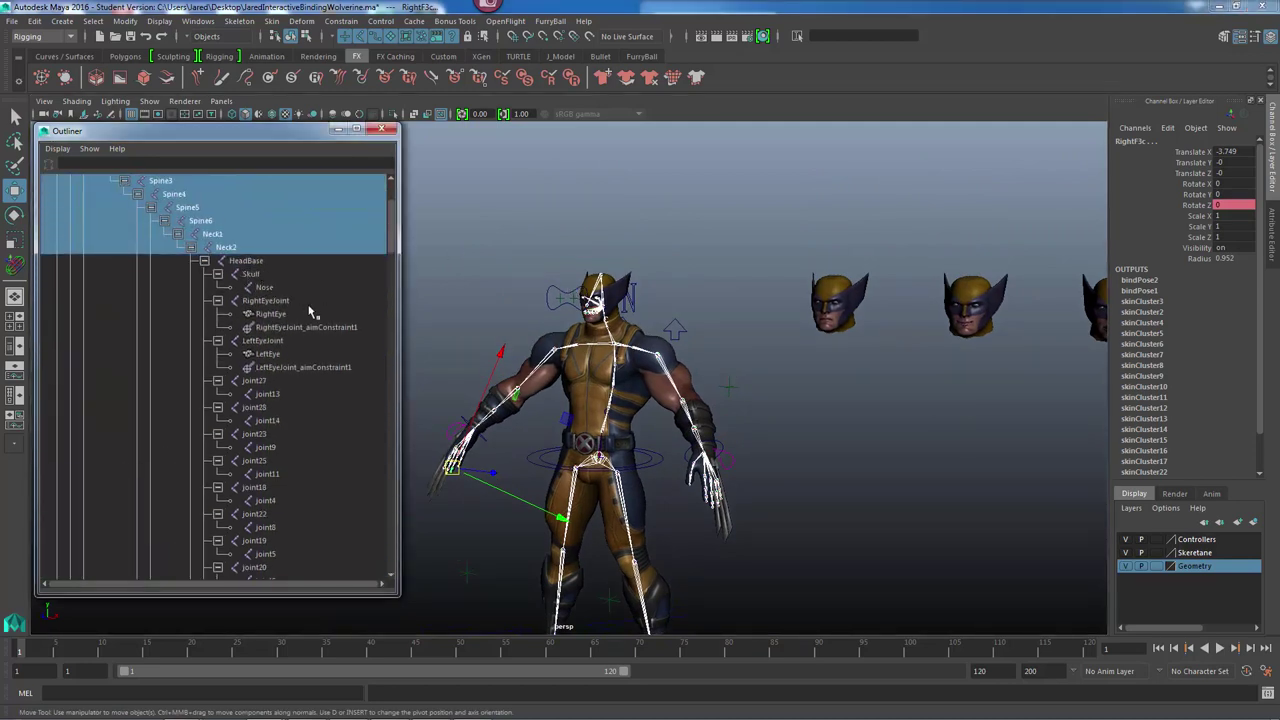
ctrl+click(217, 247)
ctrl+click(210, 233)
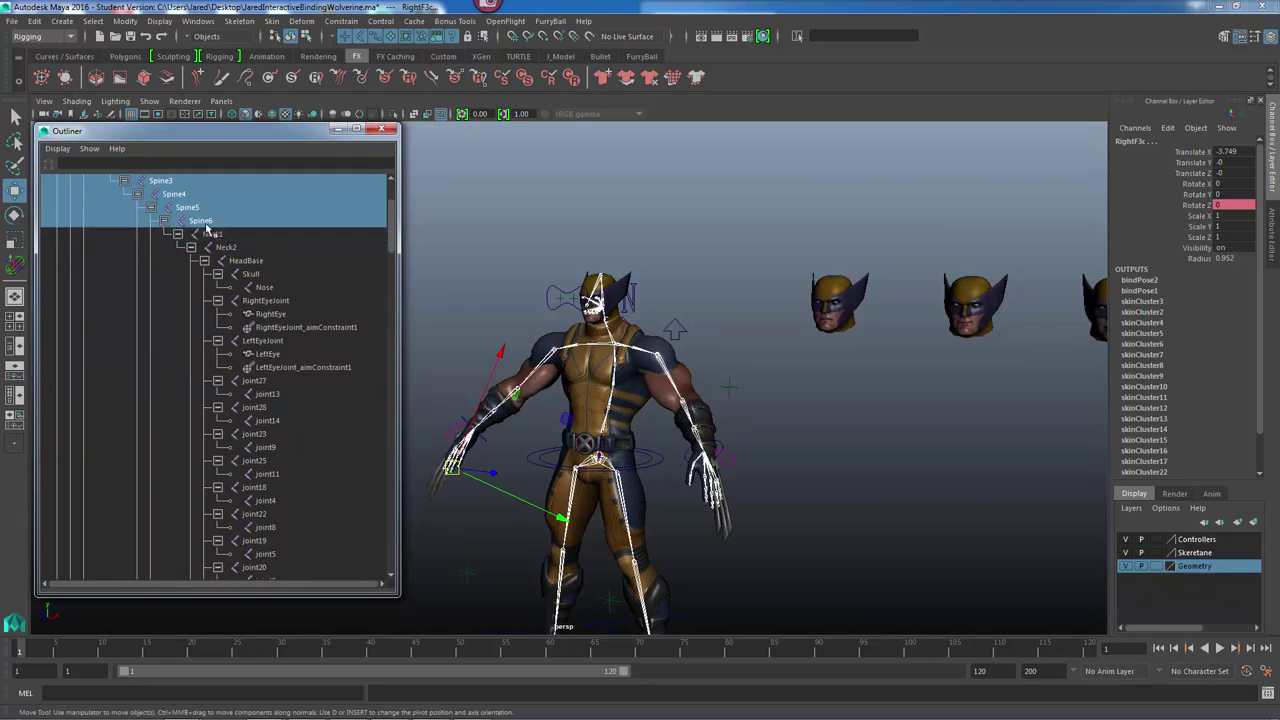
Add the body mesh to the selection together with the remaining joints.
alt+drag(672, 326, 700, 415)
scroll(637, 330, up, 2)
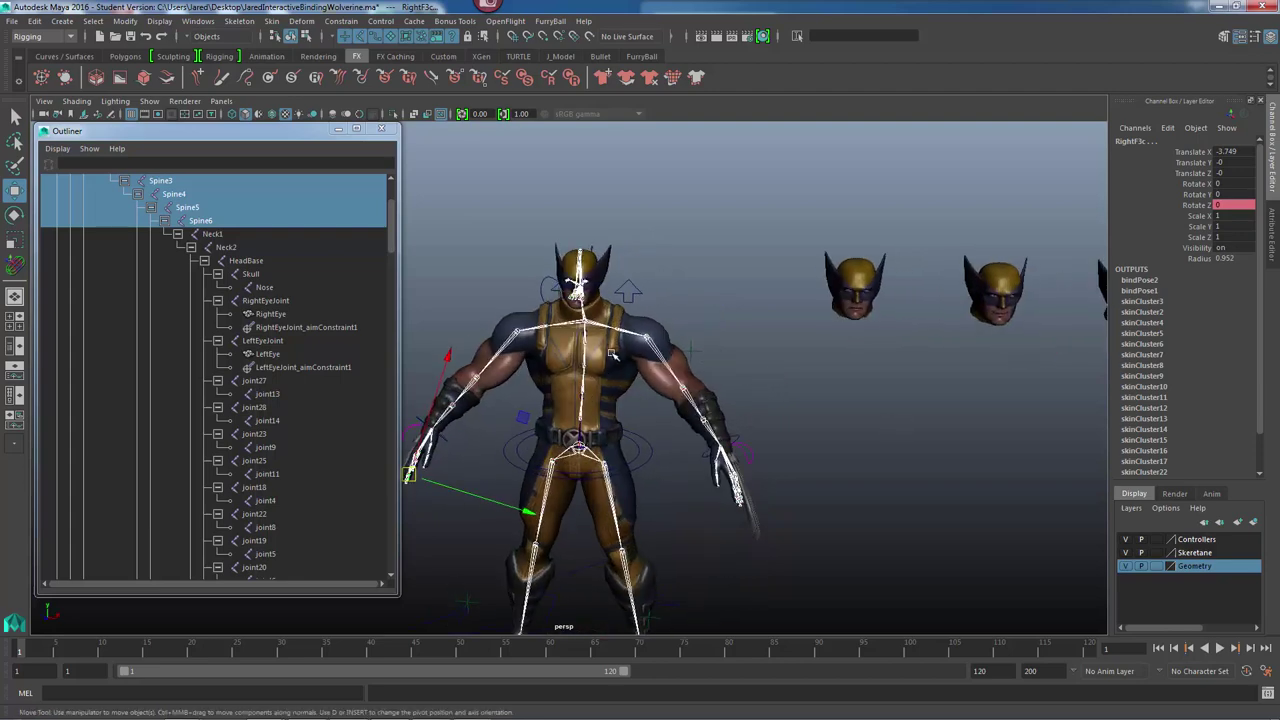
alt+drag(612, 354, 601, 416)
click(650, 398)
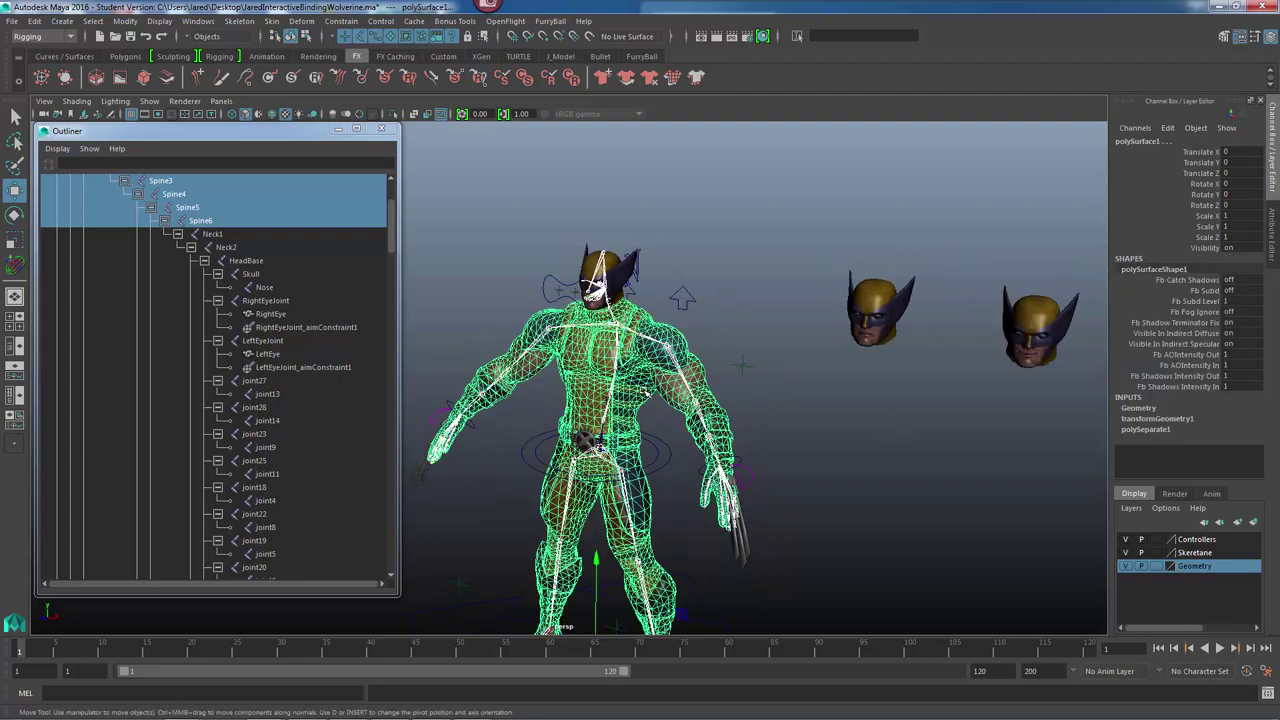
alt+drag(682, 450, 703, 378)
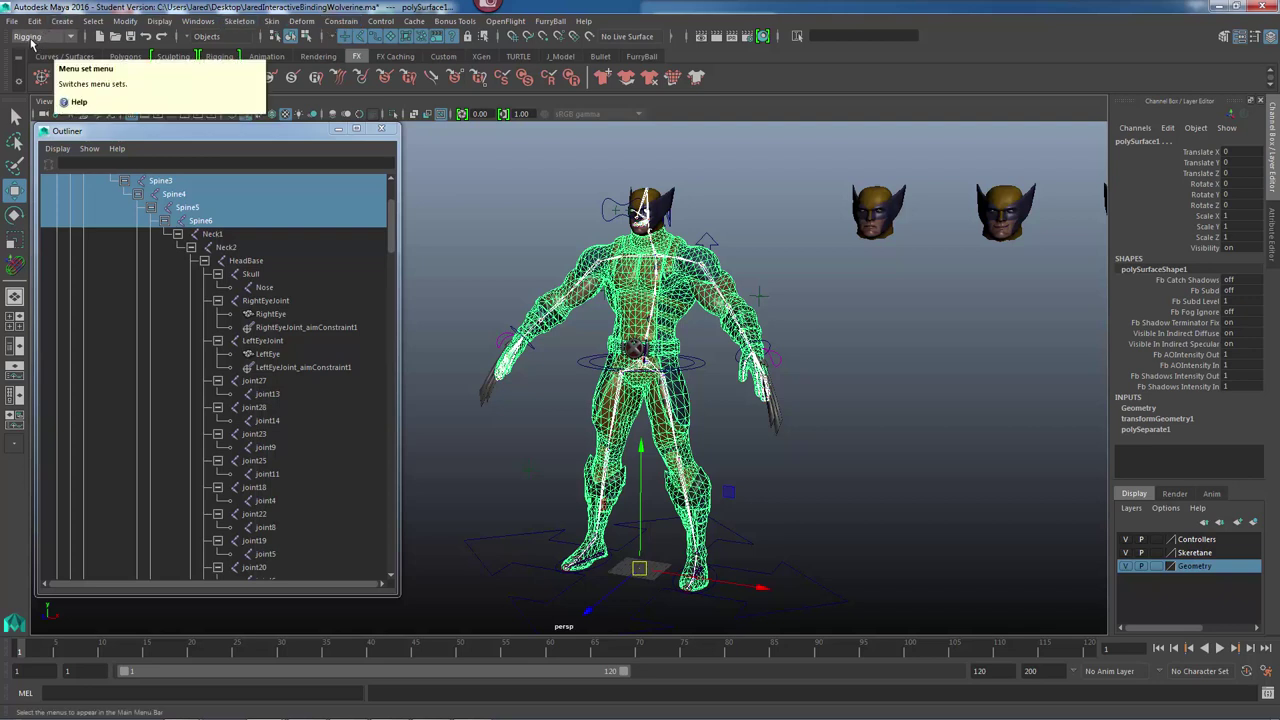
Reset the Interactive Bind Skin options to their defaults and set Bind to to Selected joints.
click(272, 22)
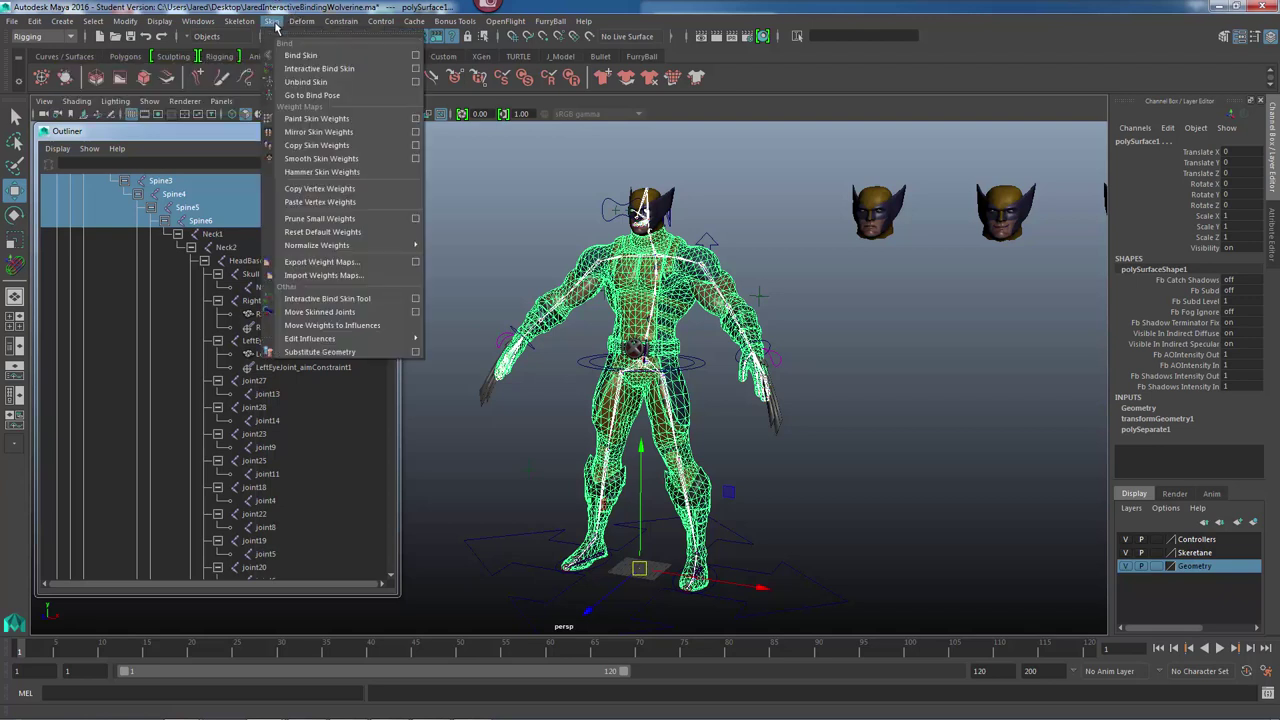
click(416, 68)
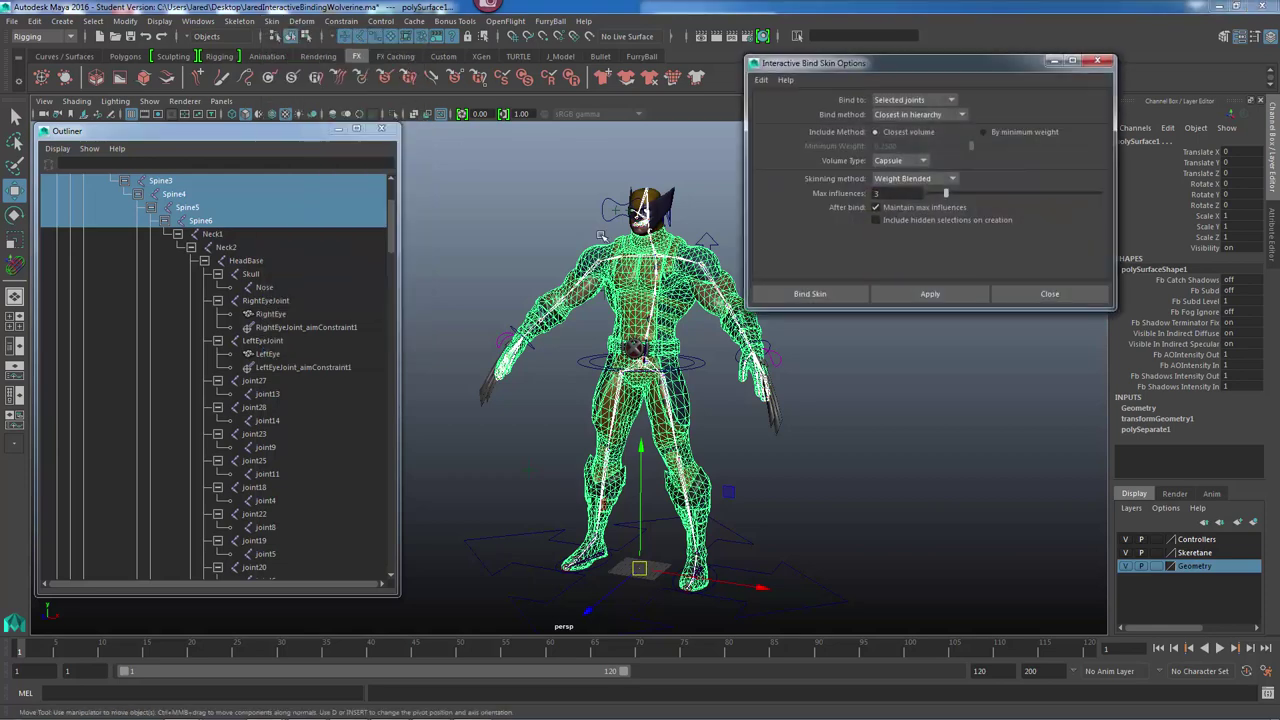
drag(956, 68, 921, 109)
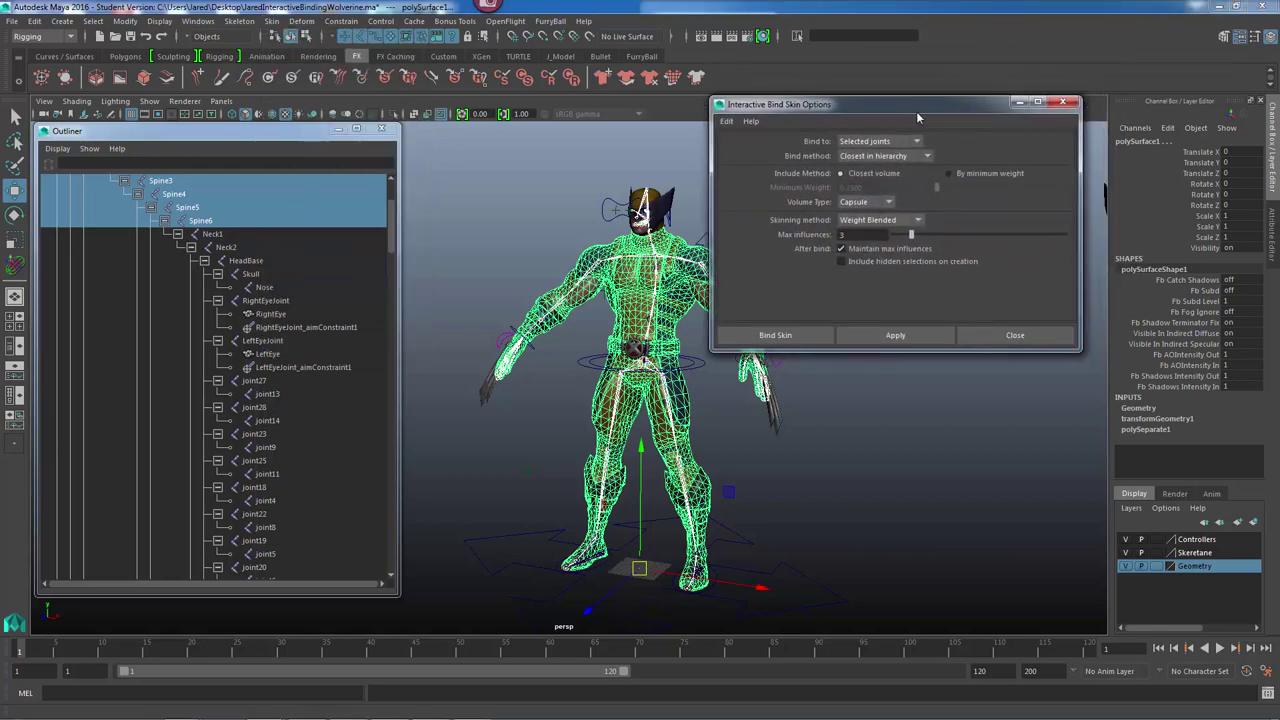
click(726, 121)
click(750, 148)
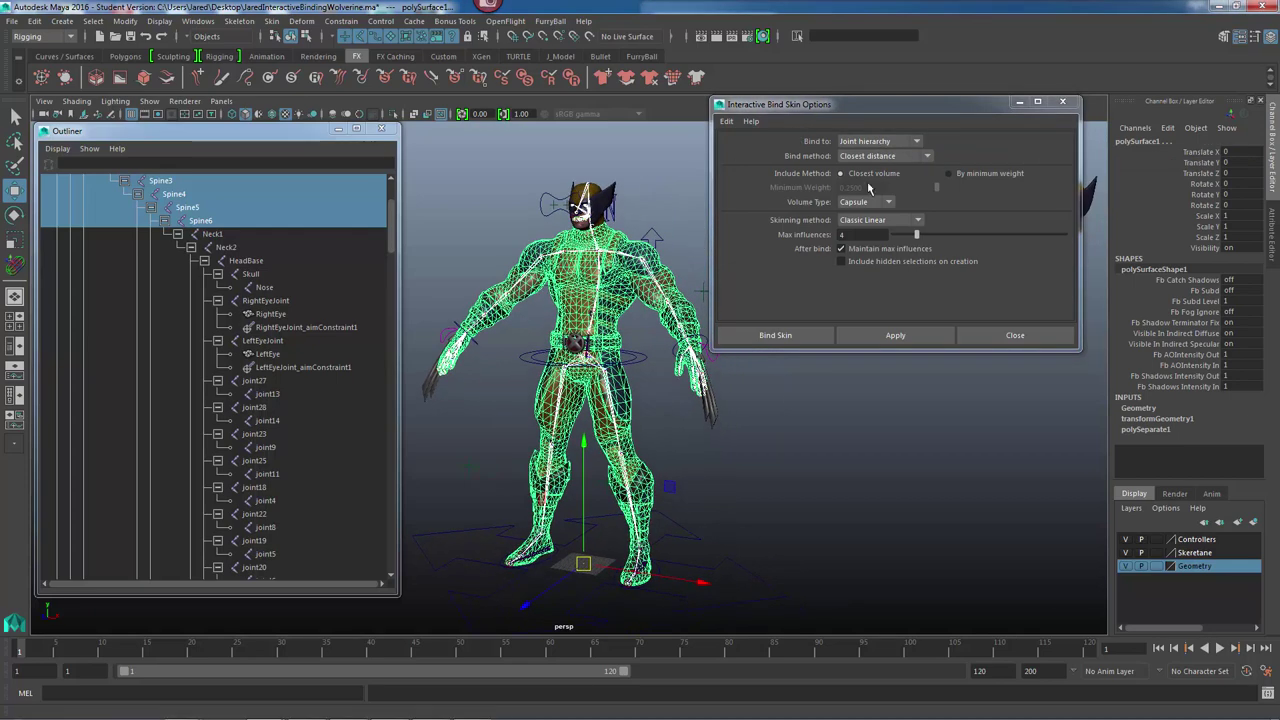
click(878, 141)
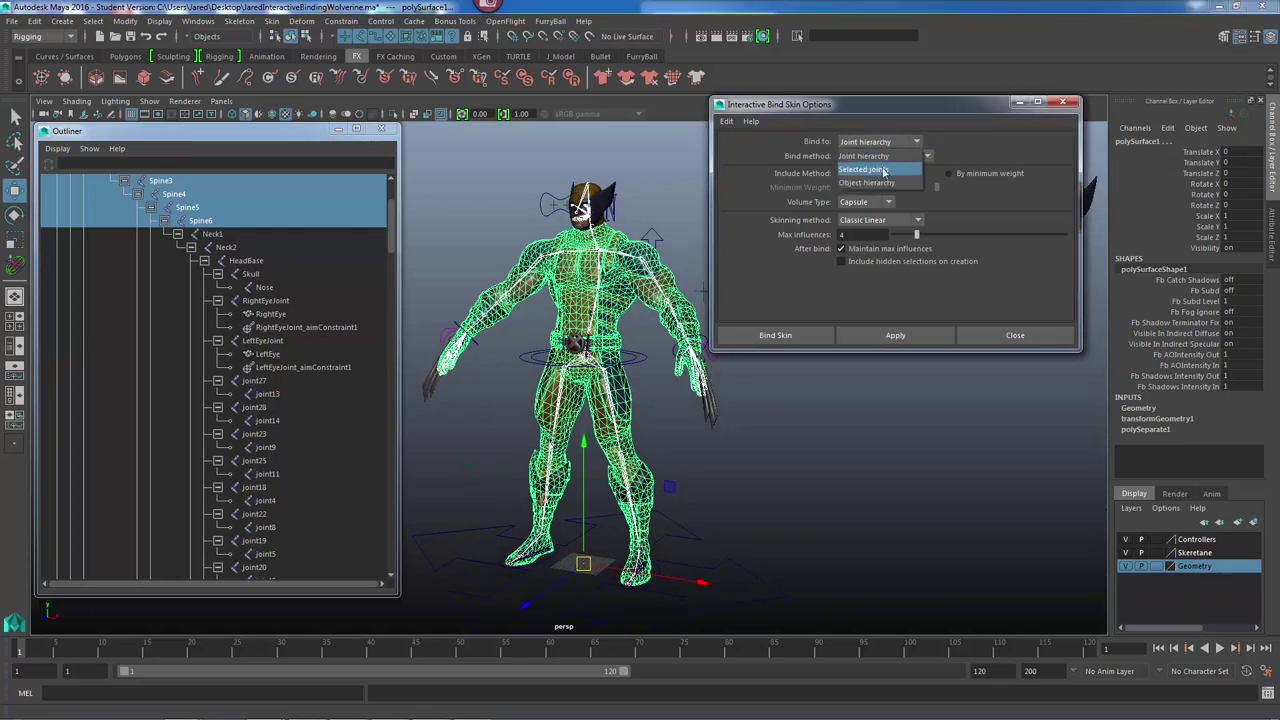
click(880, 172)
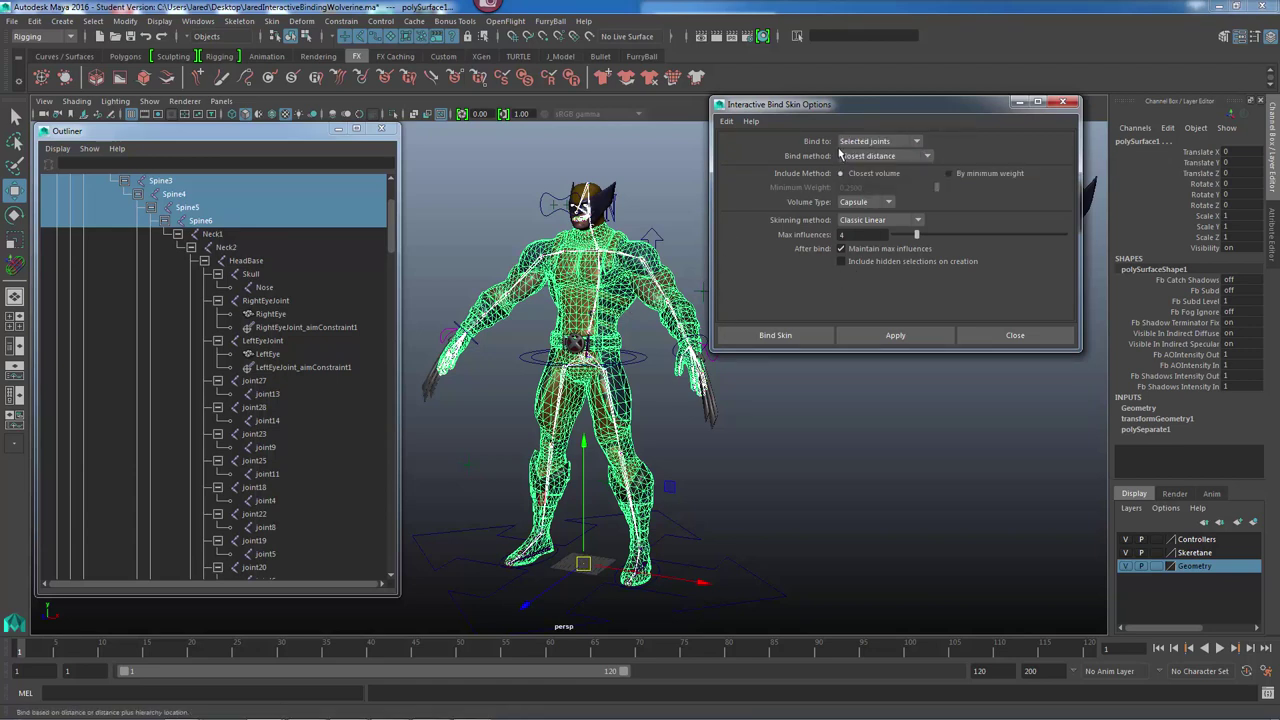
Check the Bind to choices, keeping Selected joints, and examine the finger joints around the character's hand and claws.
click(880, 145)
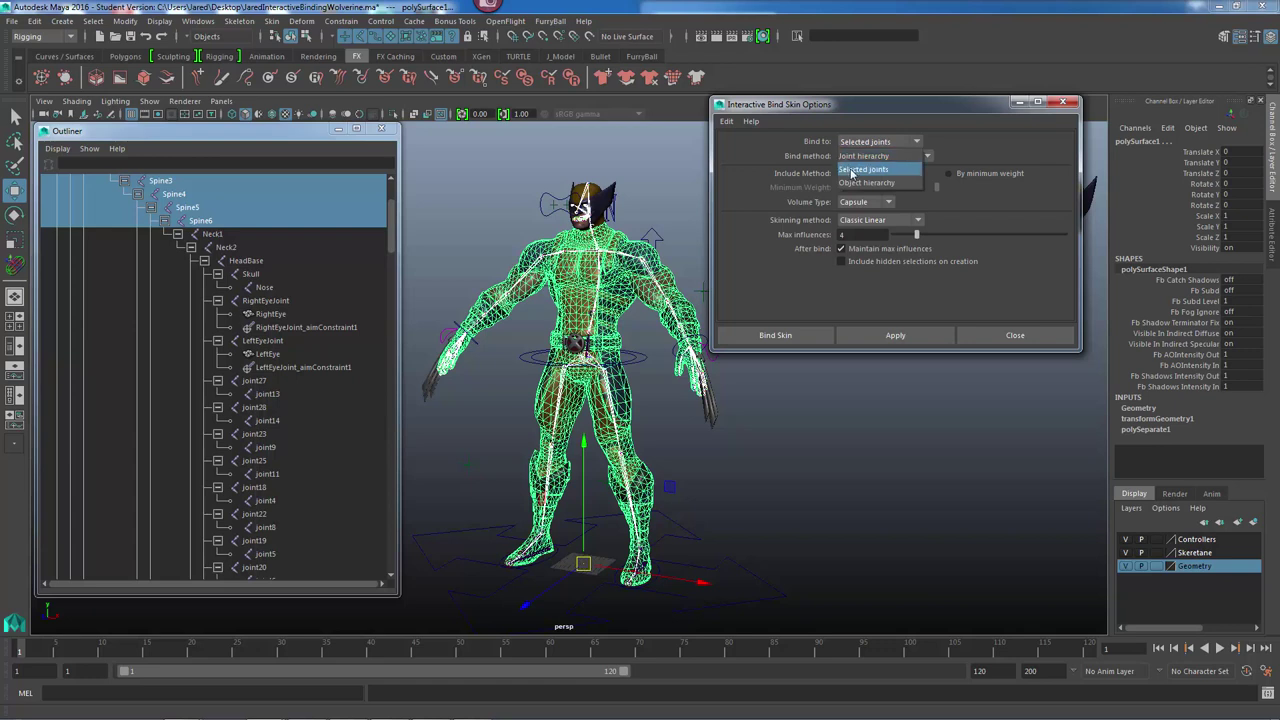
click(854, 171)
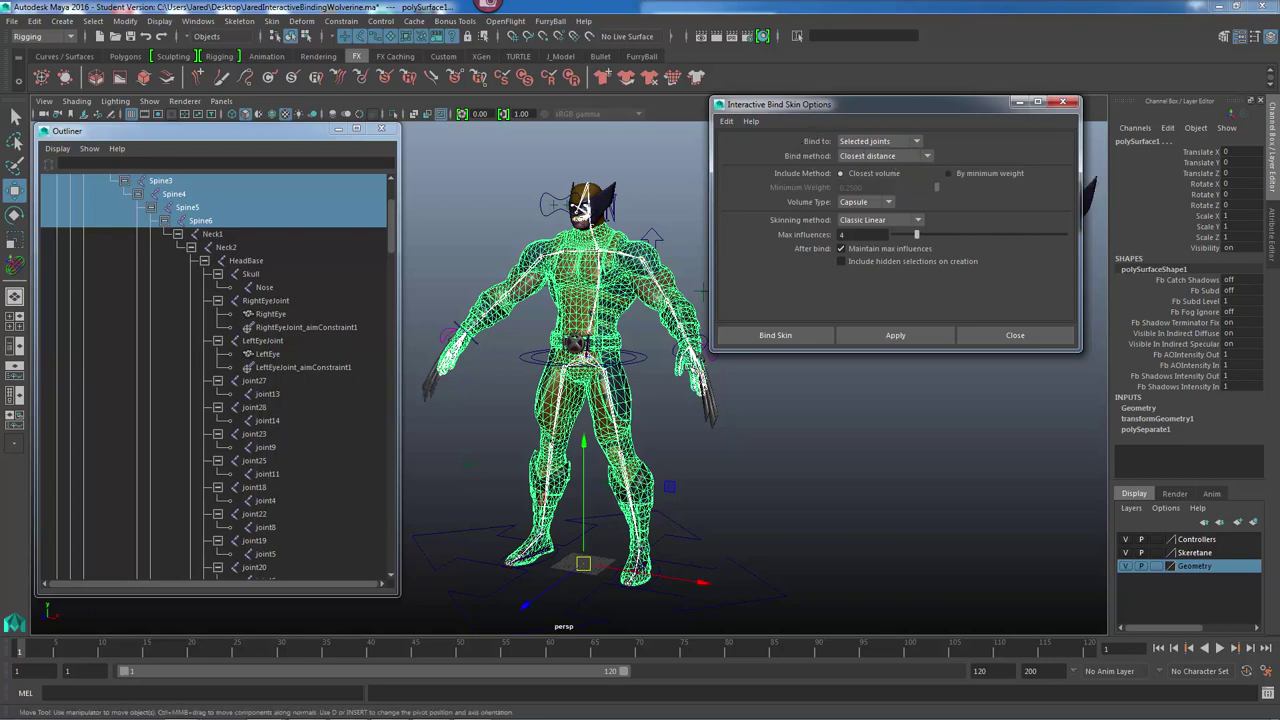
alt+drag(687, 379, 600, 392)
alt+right_drag(625, 400, 729, 437)
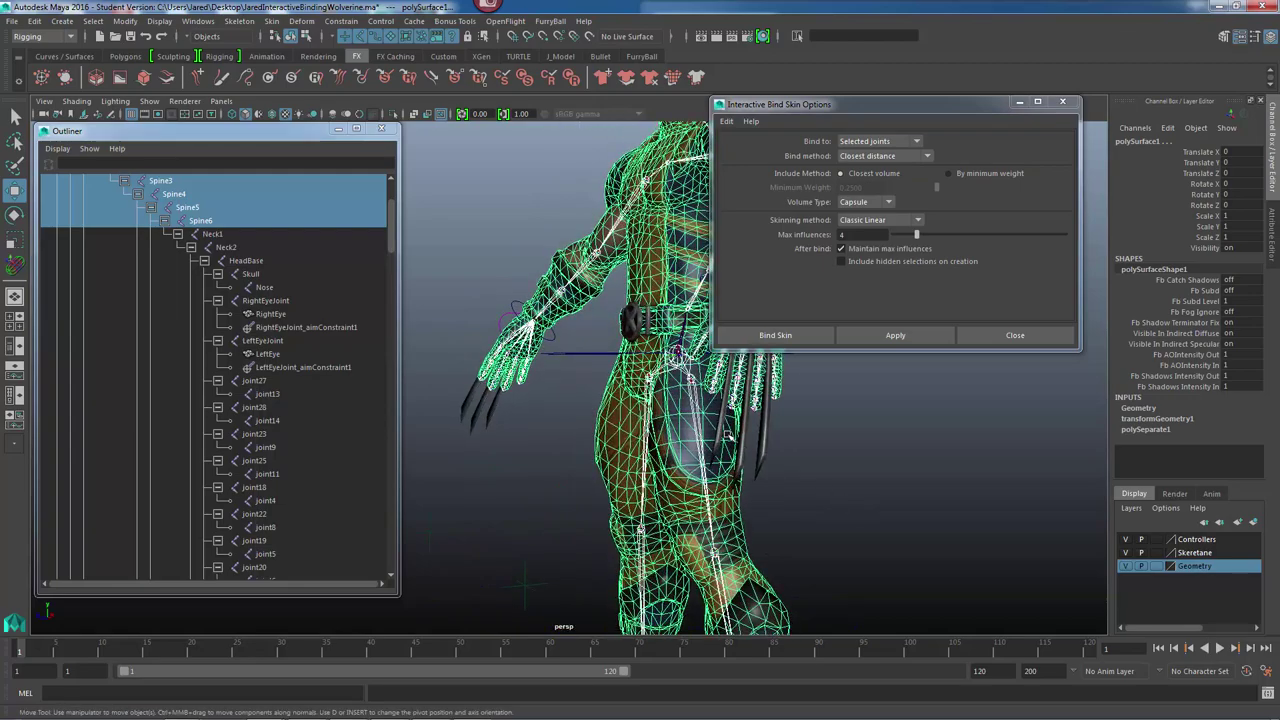
alt+middle_drag(708, 439, 587, 447)
alt+drag(587, 447, 661, 511)
alt+right_drag(636, 498, 822, 519)
alt+middle_drag(672, 560, 622, 469)
alt+drag(621, 468, 604, 418)
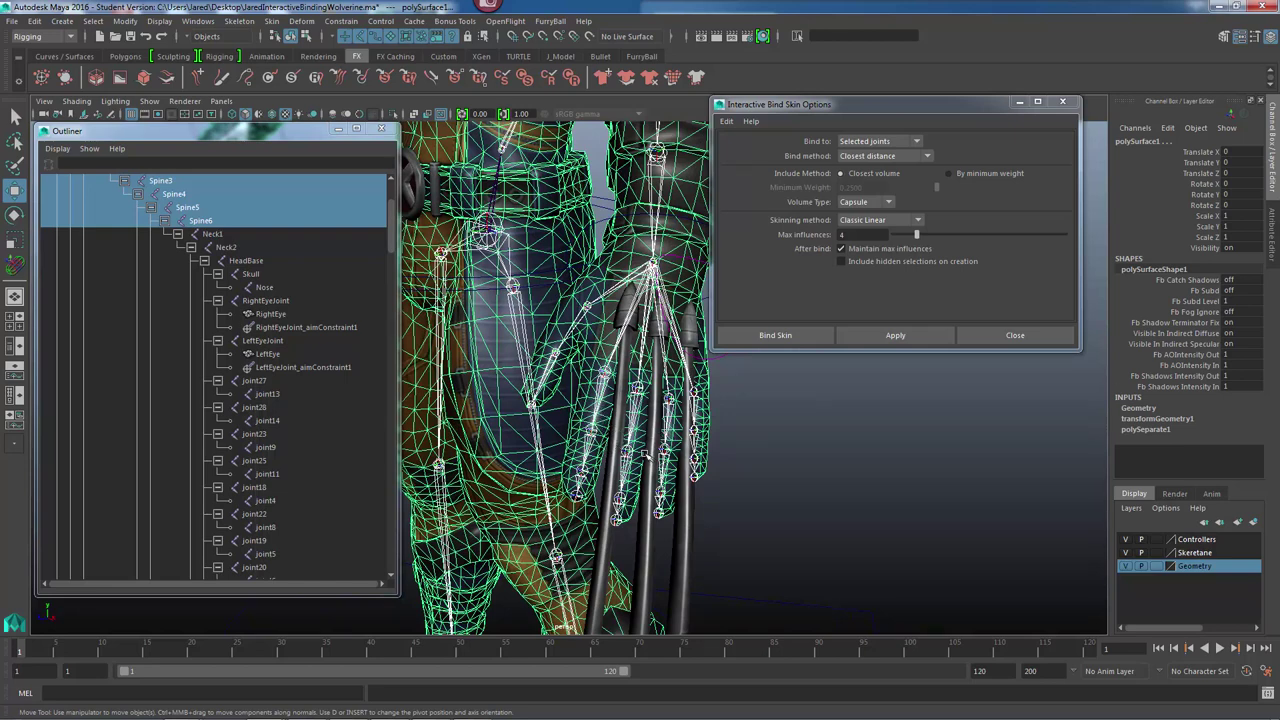
alt+drag(643, 452, 522, 342)
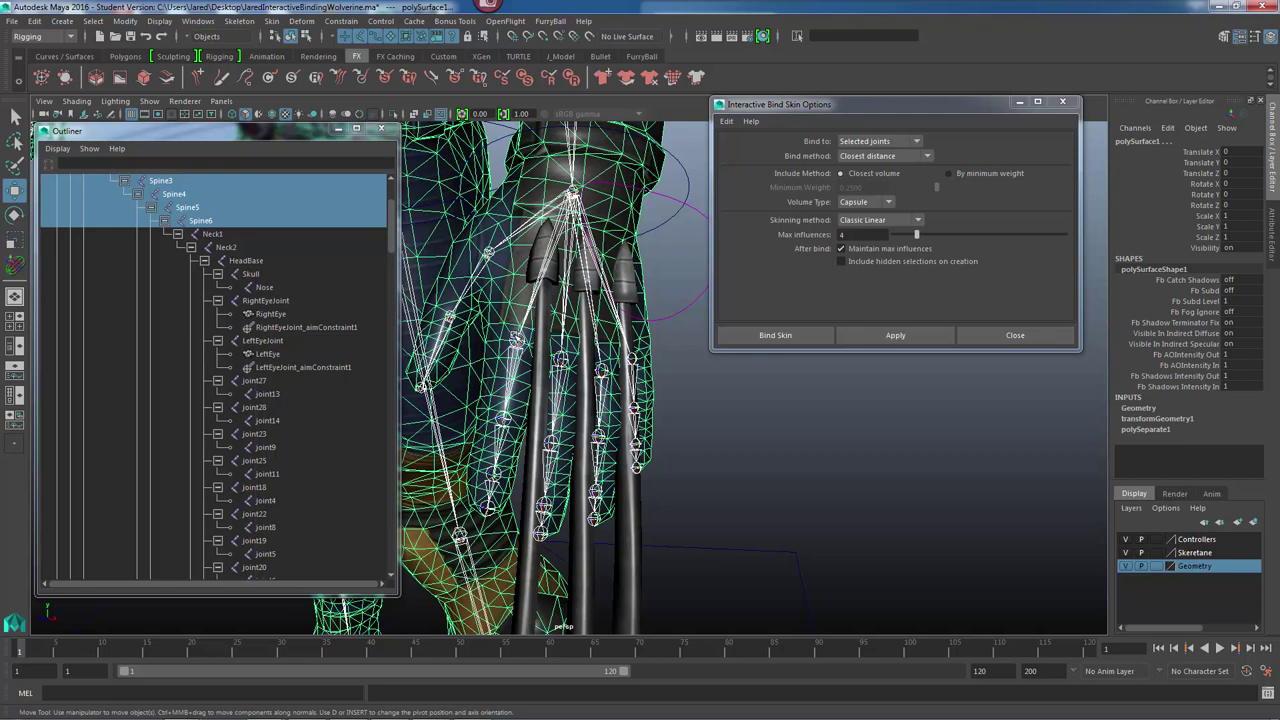
alt+middle_drag(540, 389, 580, 379)
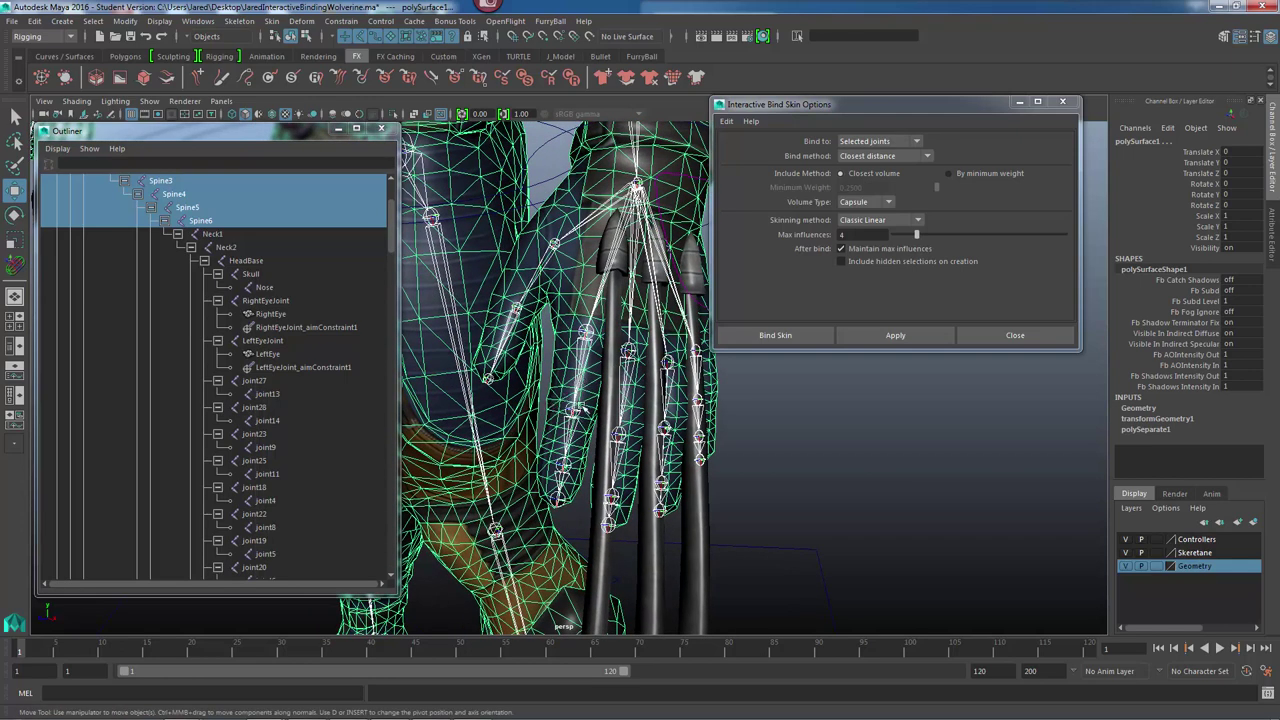
alt+drag(637, 437, 563, 337)
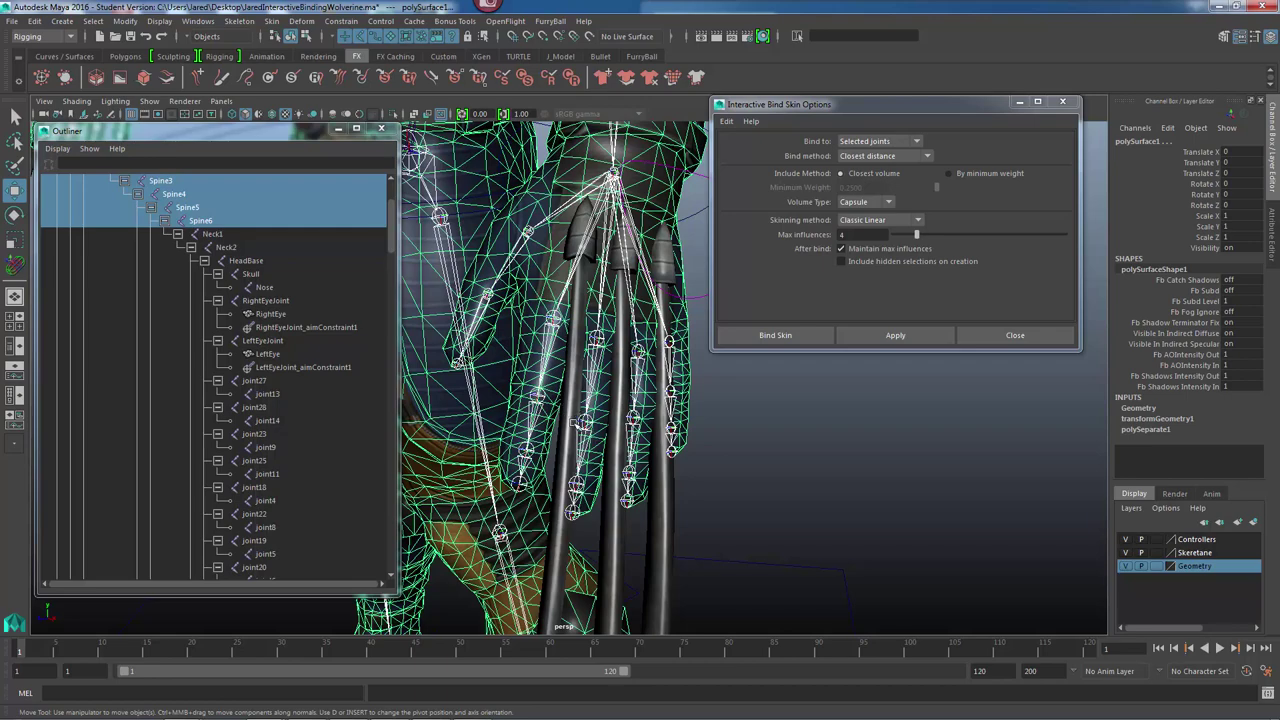
alt+right_drag(808, 434, 624, 420)
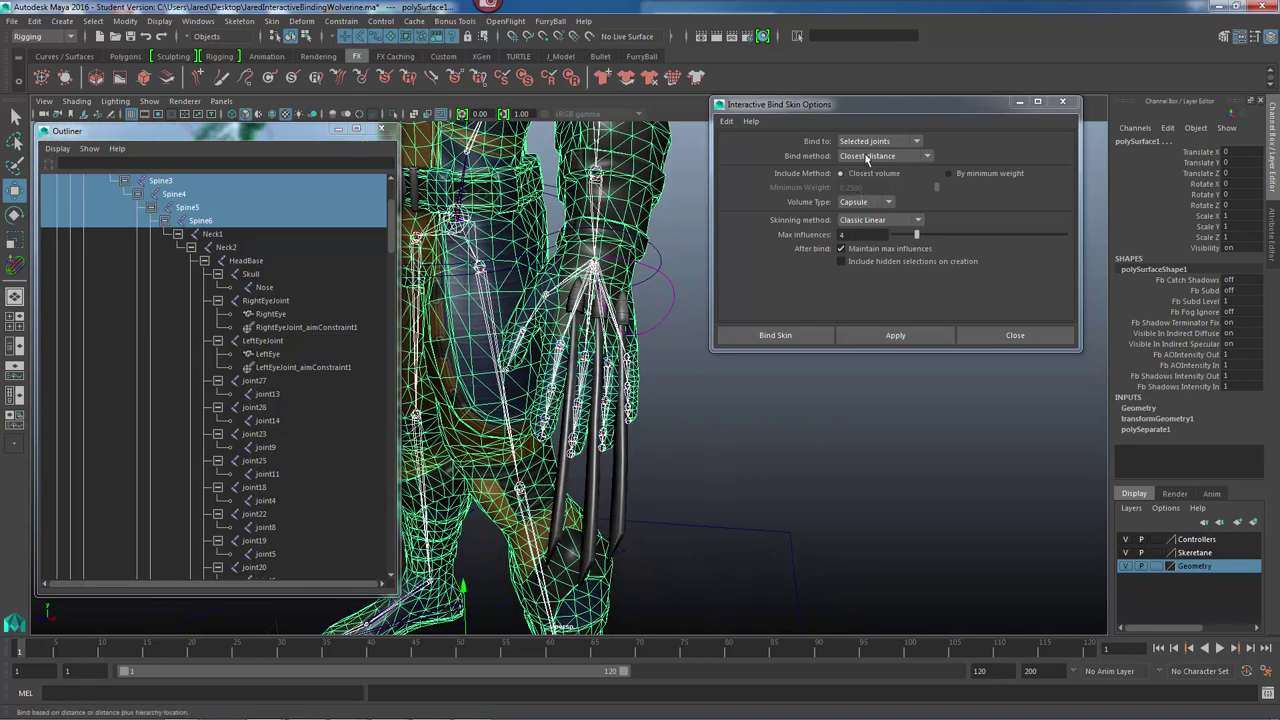
Set the interactive bind method to Closest in hierarchy.
click(873, 157)
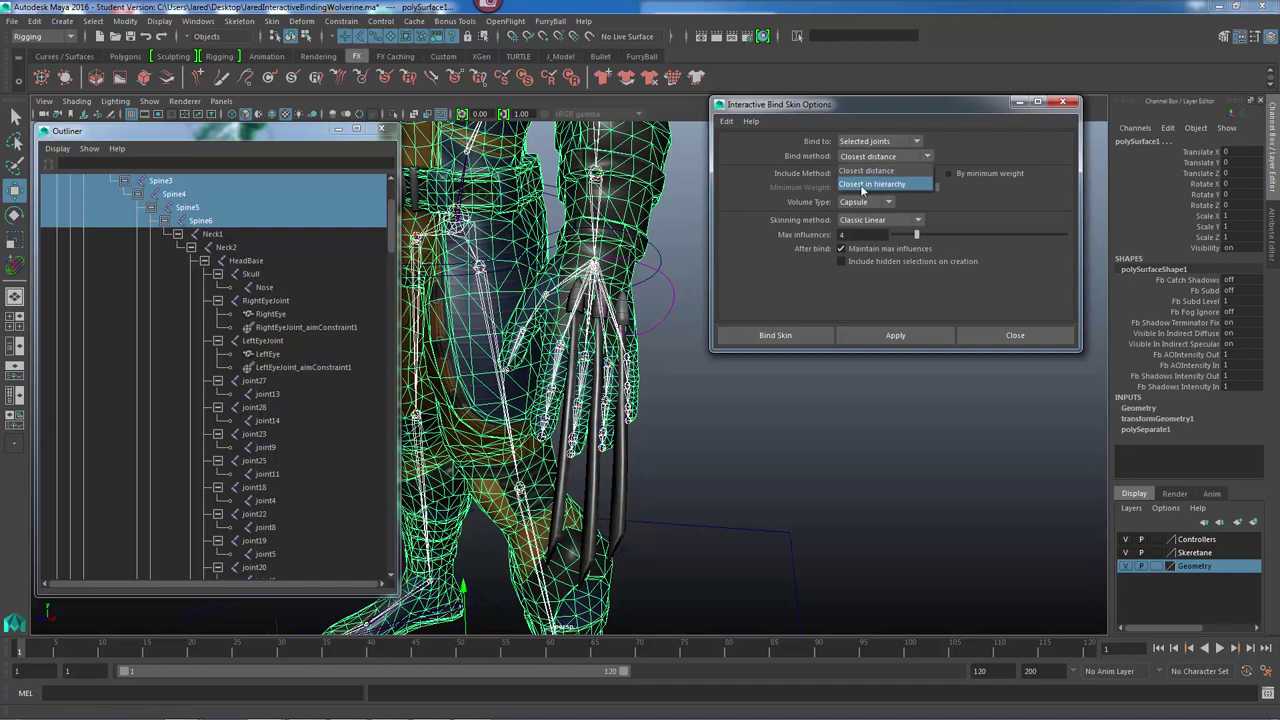
click(860, 184)
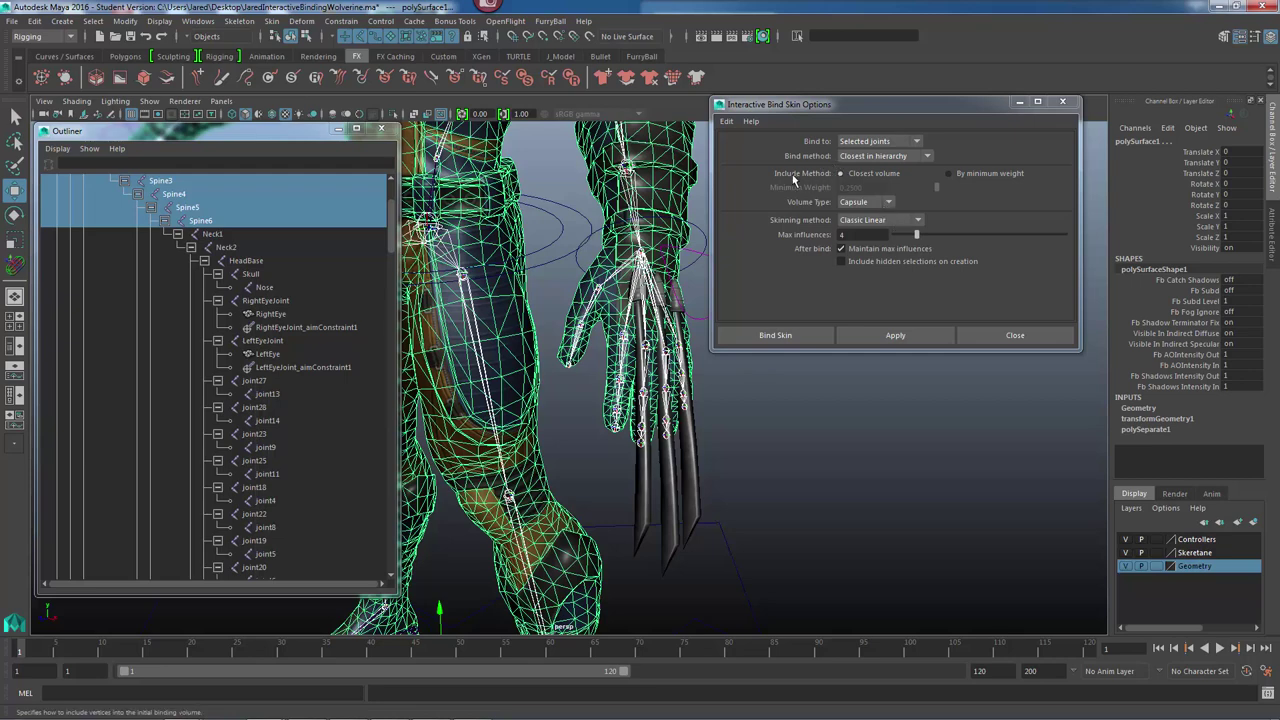
click(950, 175)
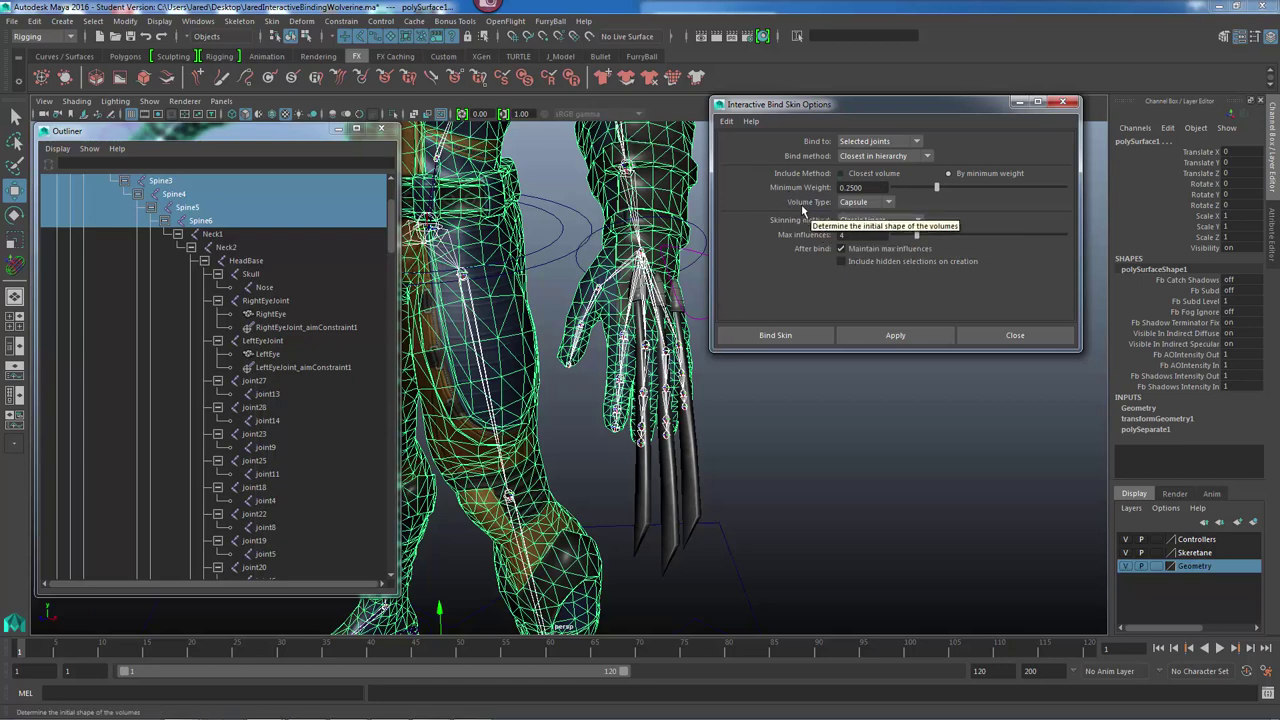
click(857, 203)
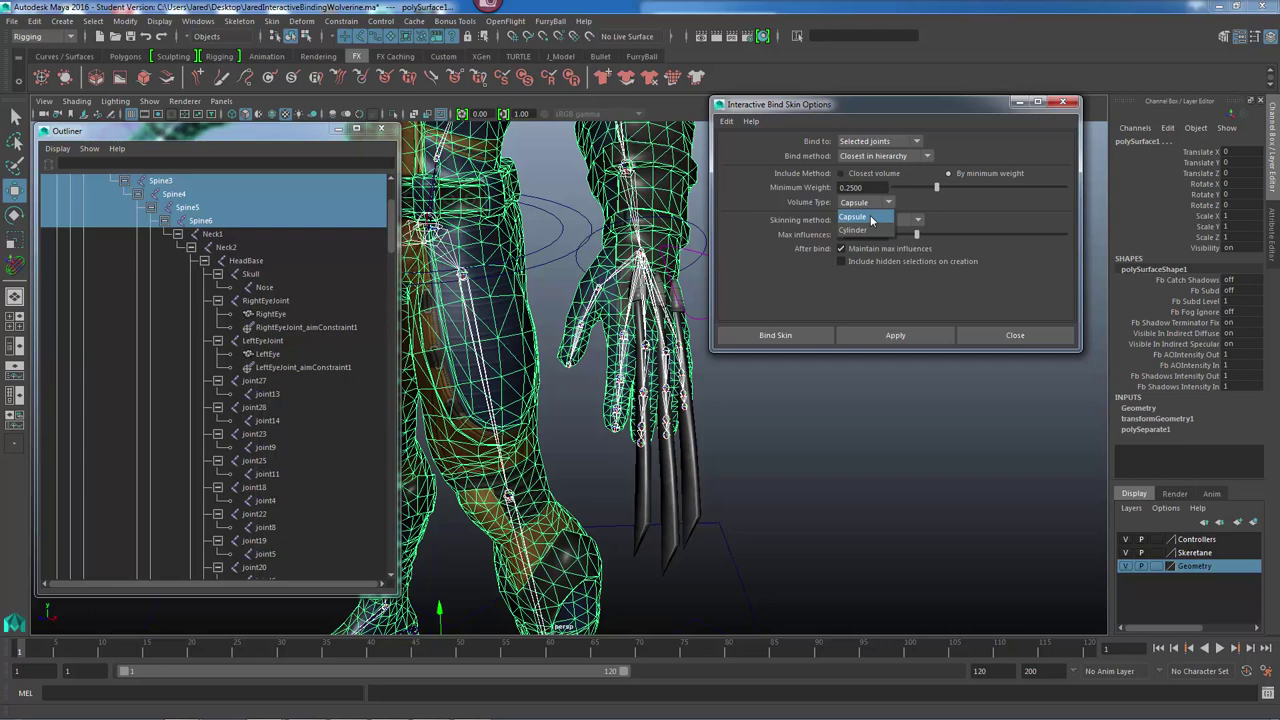
click(919, 210)
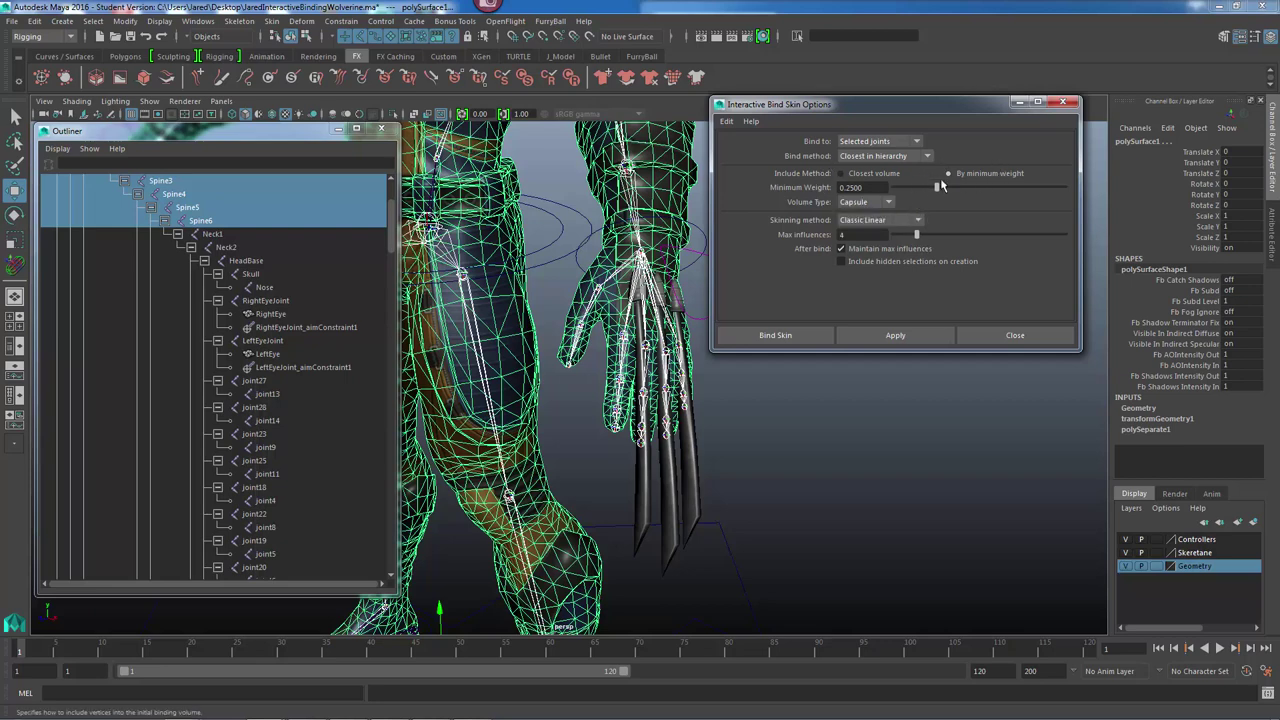
click(841, 174)
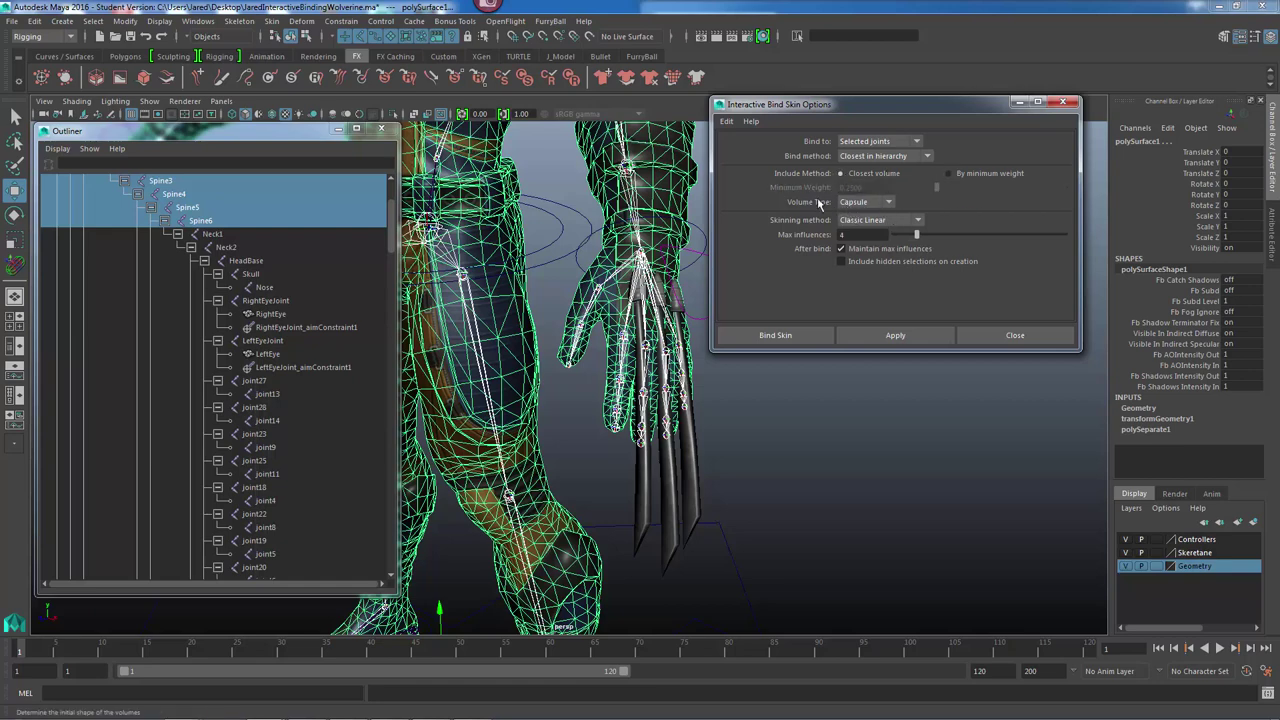
Keep the Capsule volume type and set the skinning method to Weight Blended with 3 max influences.
click(856, 204)
click(862, 224)
click(896, 222)
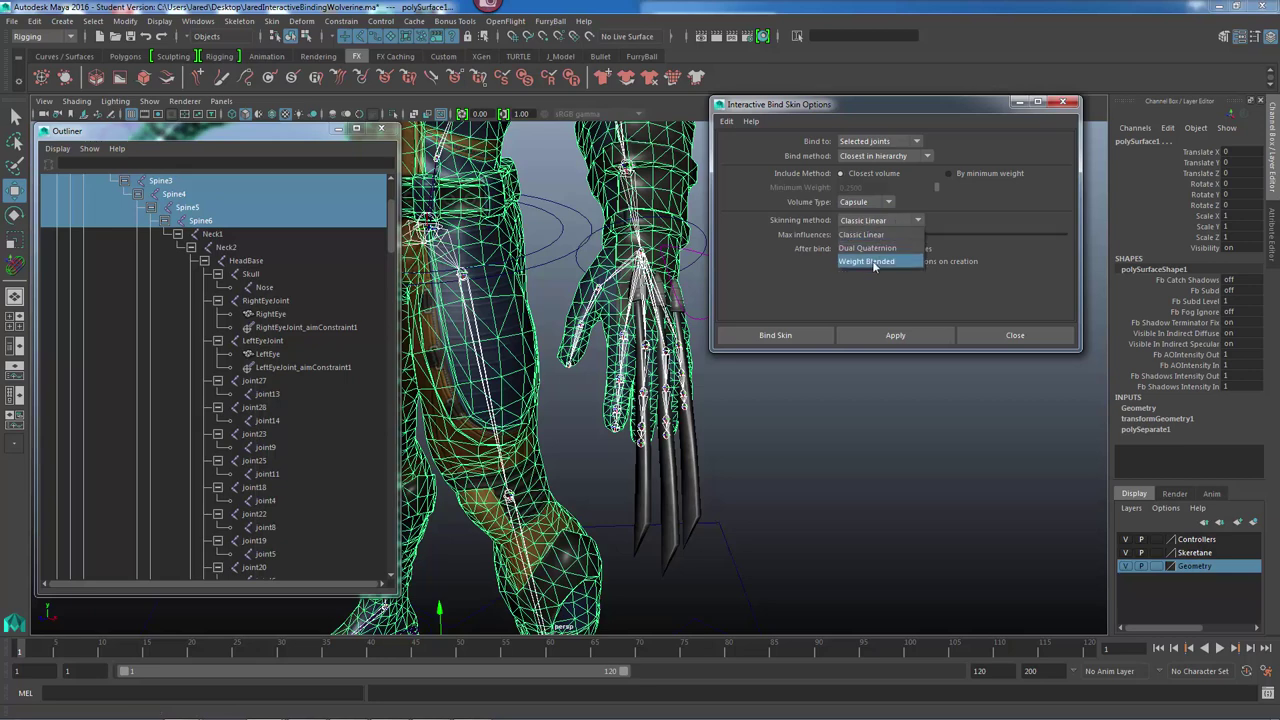
click(873, 262)
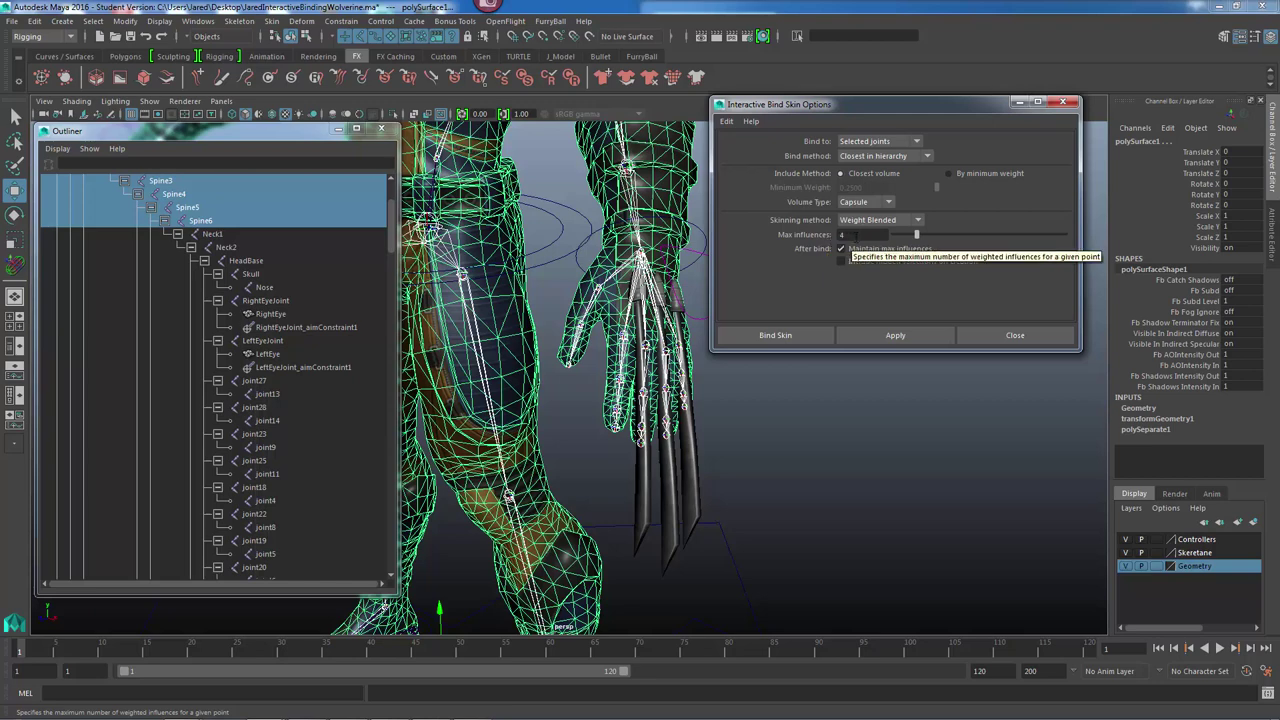
drag(856, 236, 822, 238)
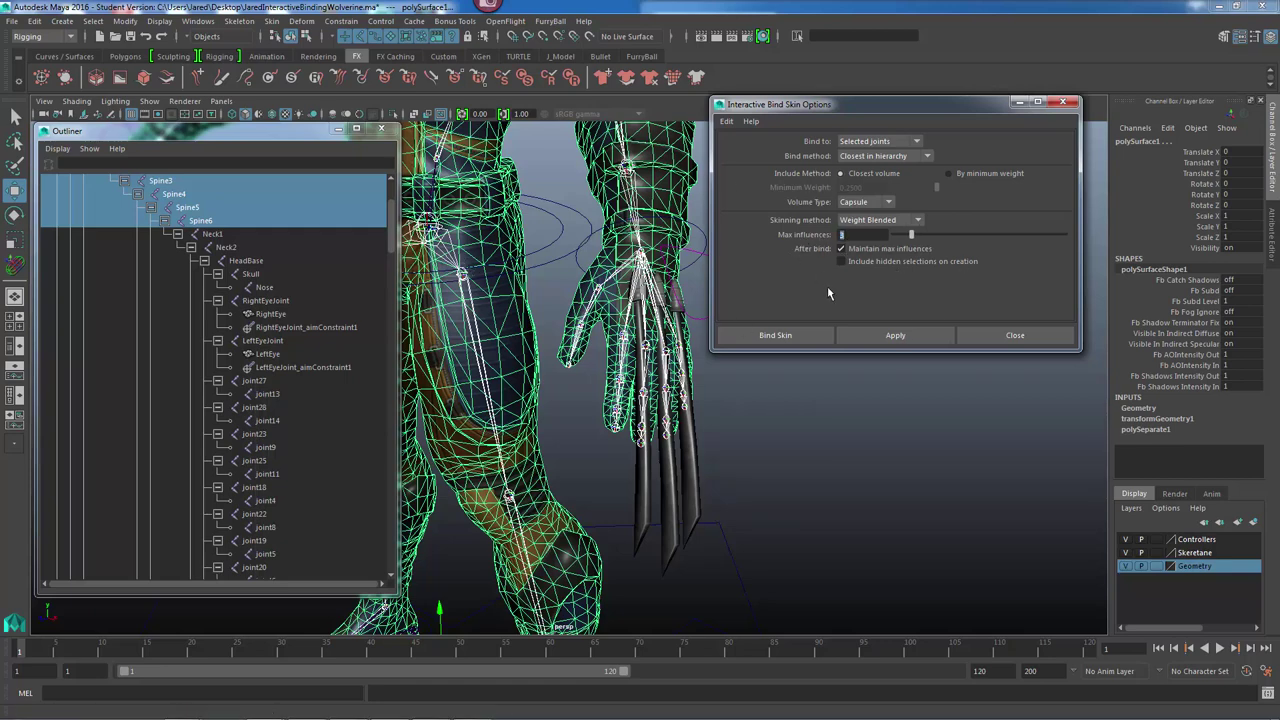
Bind the body mesh to the selected joints with the configured interactive bind options.
click(775, 335)
alt+middle_drag(817, 343, 1025, 397)
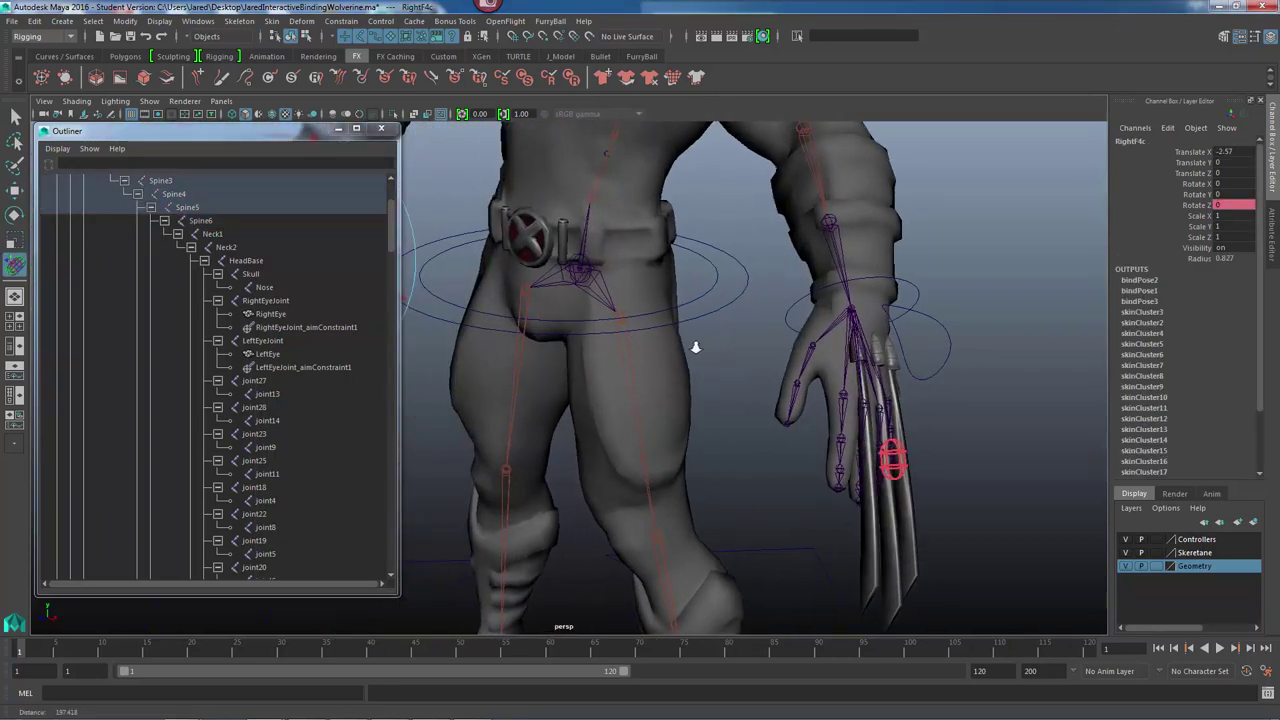
scroll(698, 345, down, 5)
alt+right_drag(701, 343, 678, 350)
alt+drag(678, 350, 750, 332)
alt+middle_drag(662, 245, 720, 294)
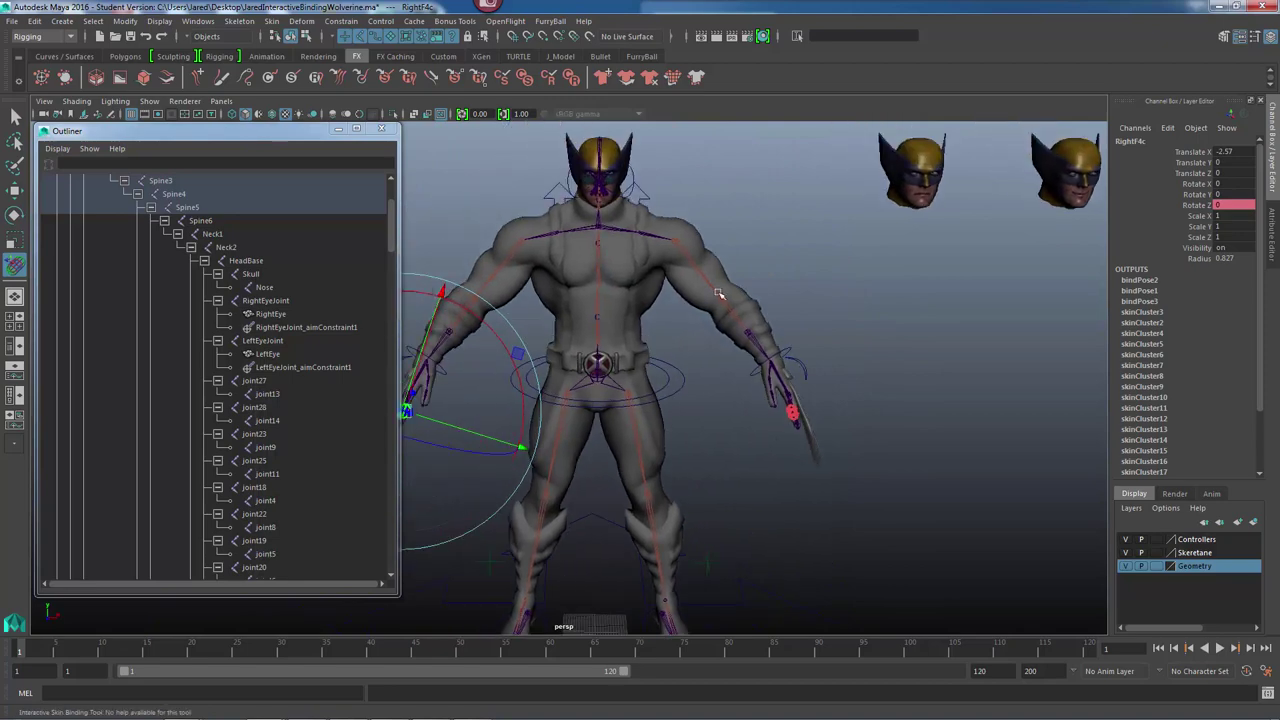
alt+drag(716, 279, 728, 370)
alt+right_drag(729, 370, 795, 375)
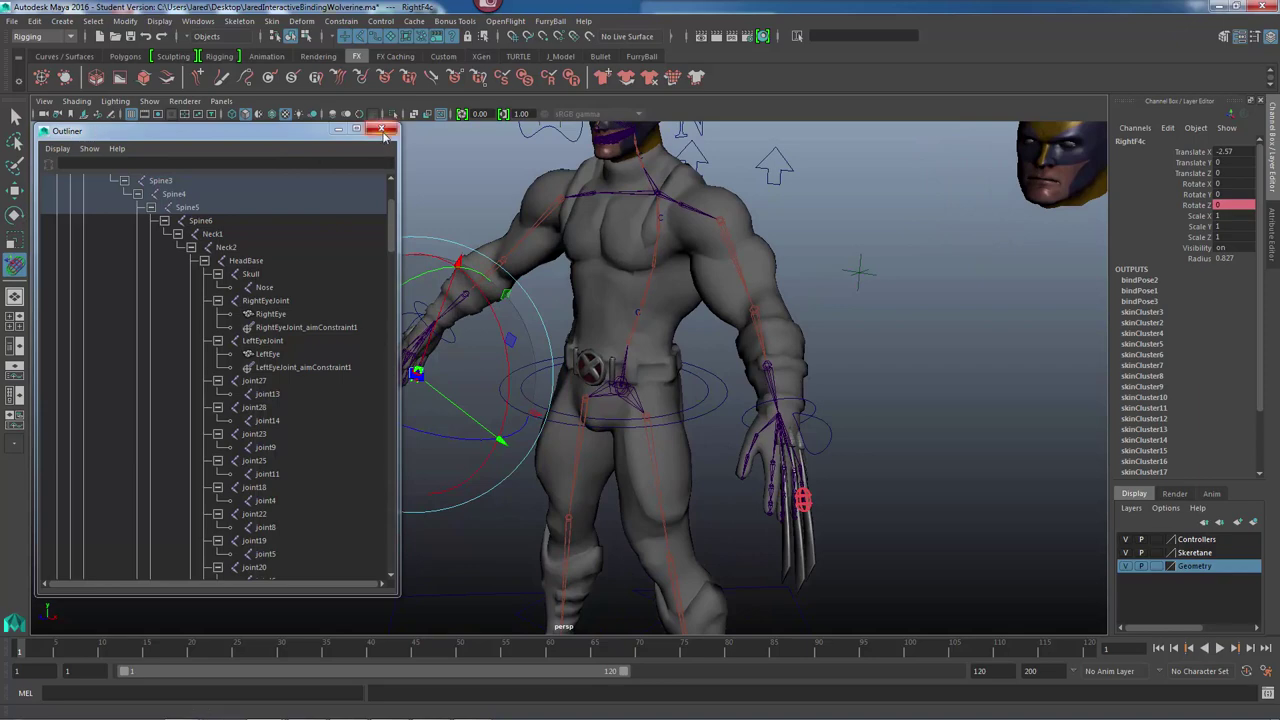
Minimize the Outliner and open the settings of the Interactive Skin Binding Tool.
click(343, 132)
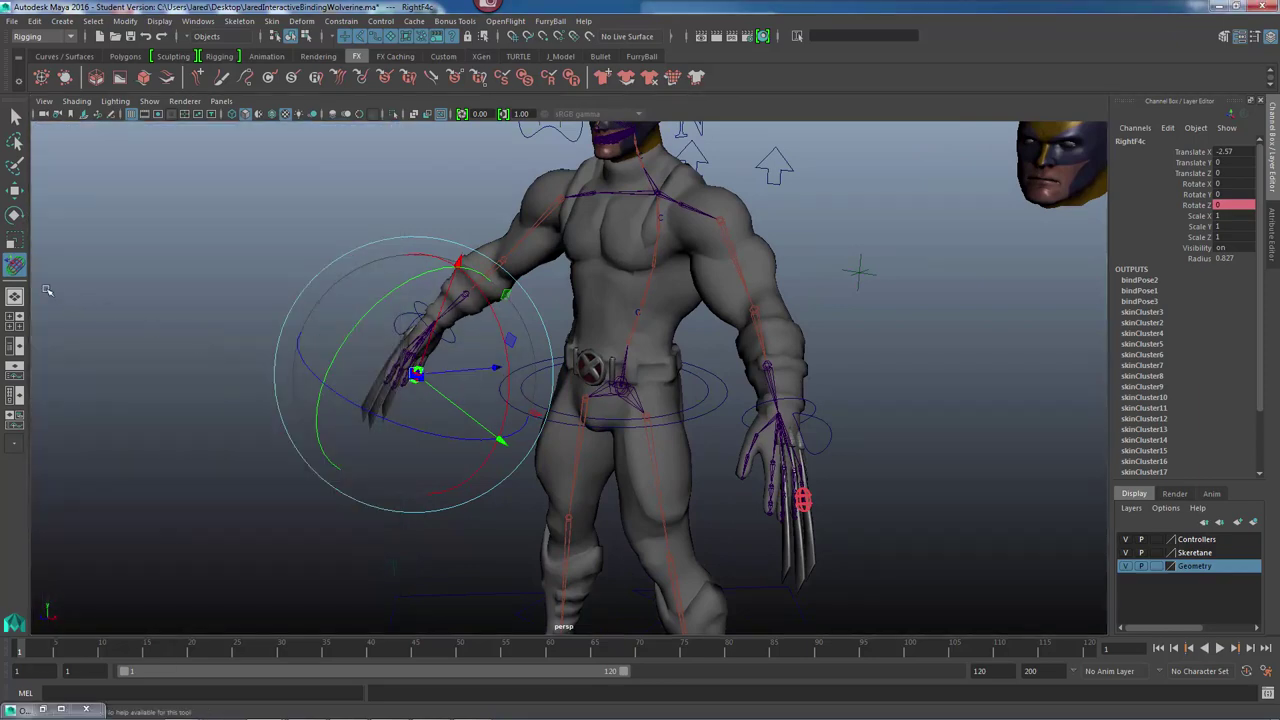
double_click(13, 268)
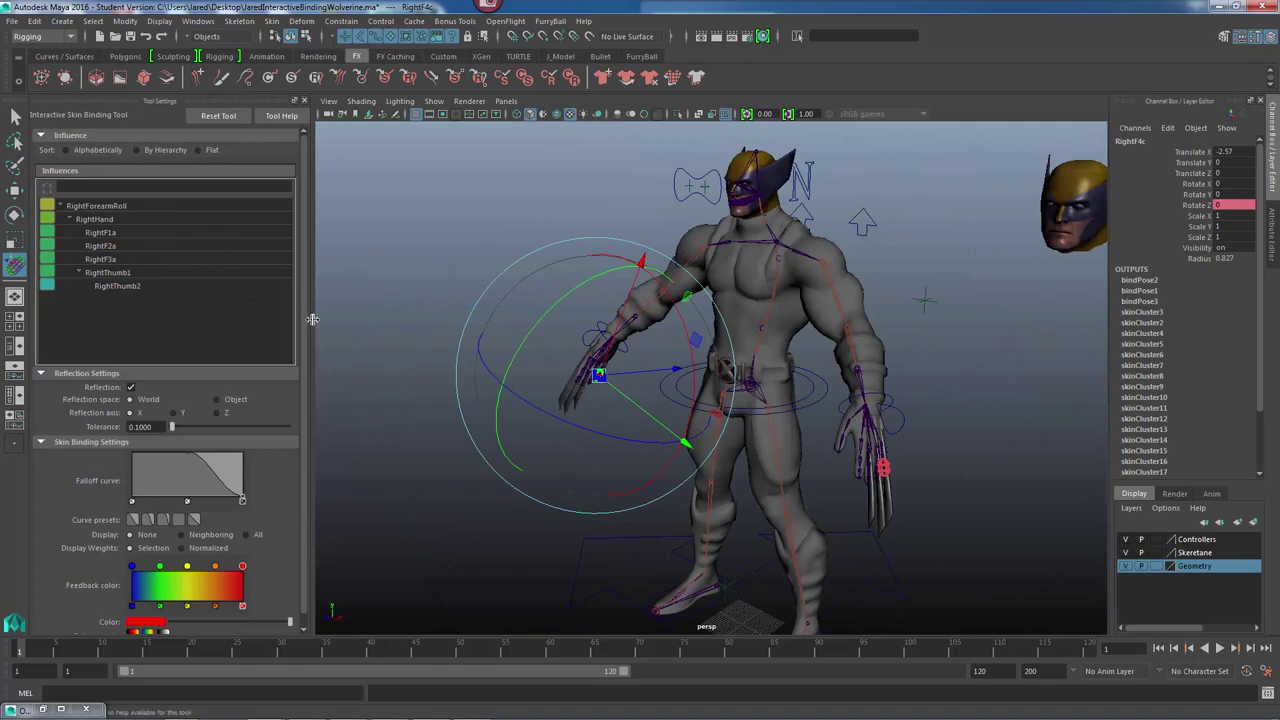
alt+drag(755, 362, 743, 418)
scroll(743, 418, up, 3)
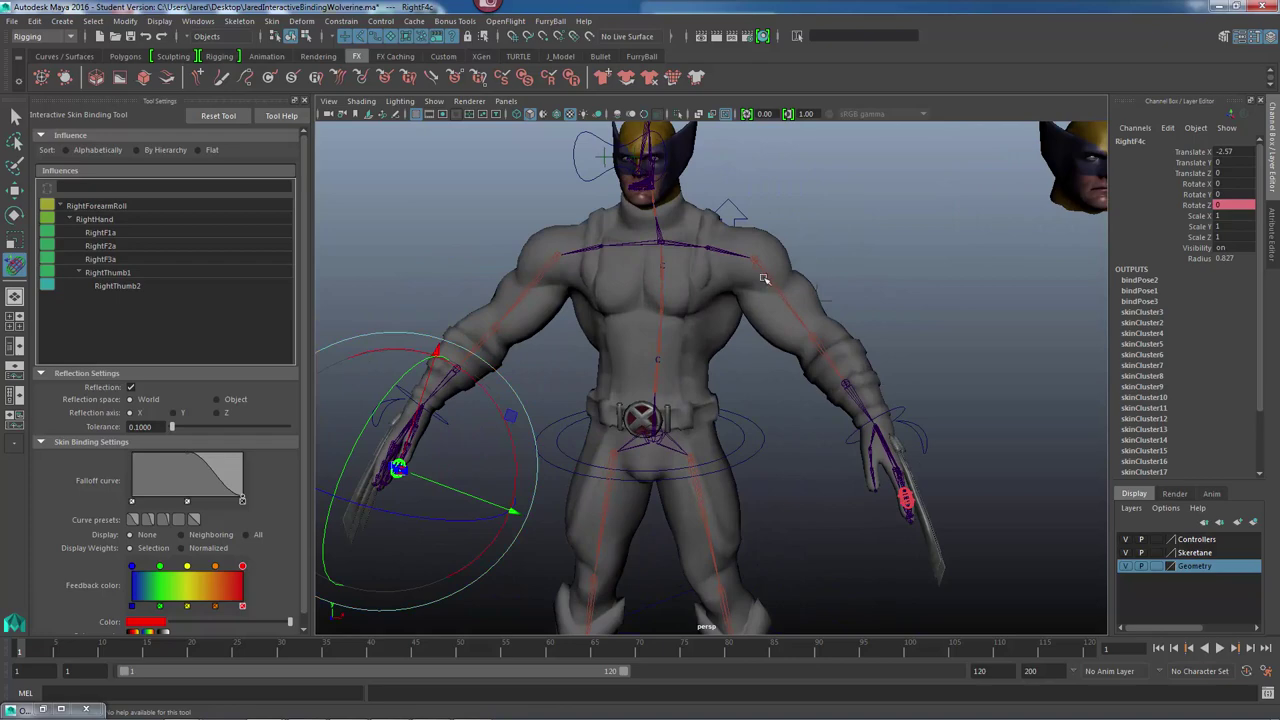
Select the left upper arm joint's influence volume and examine its weight falloff across the shoulder, chest and forearm.
click(765, 276)
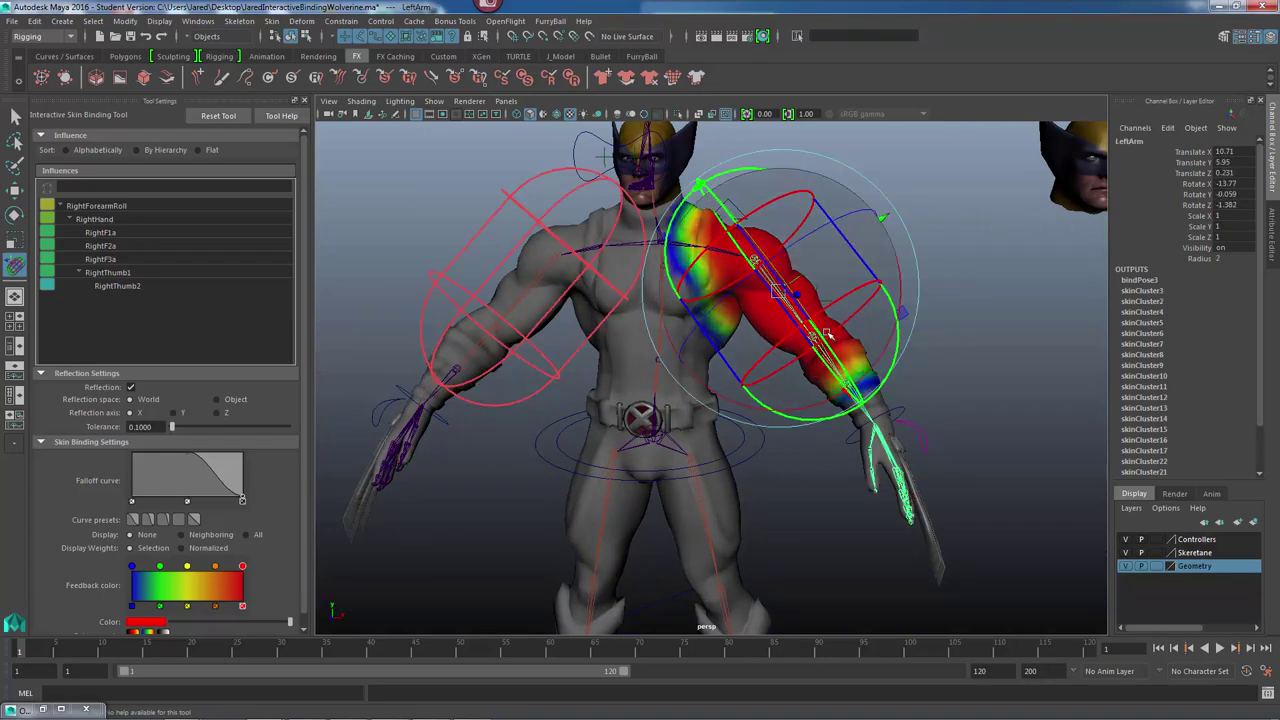
alt+drag(720, 372, 699, 410)
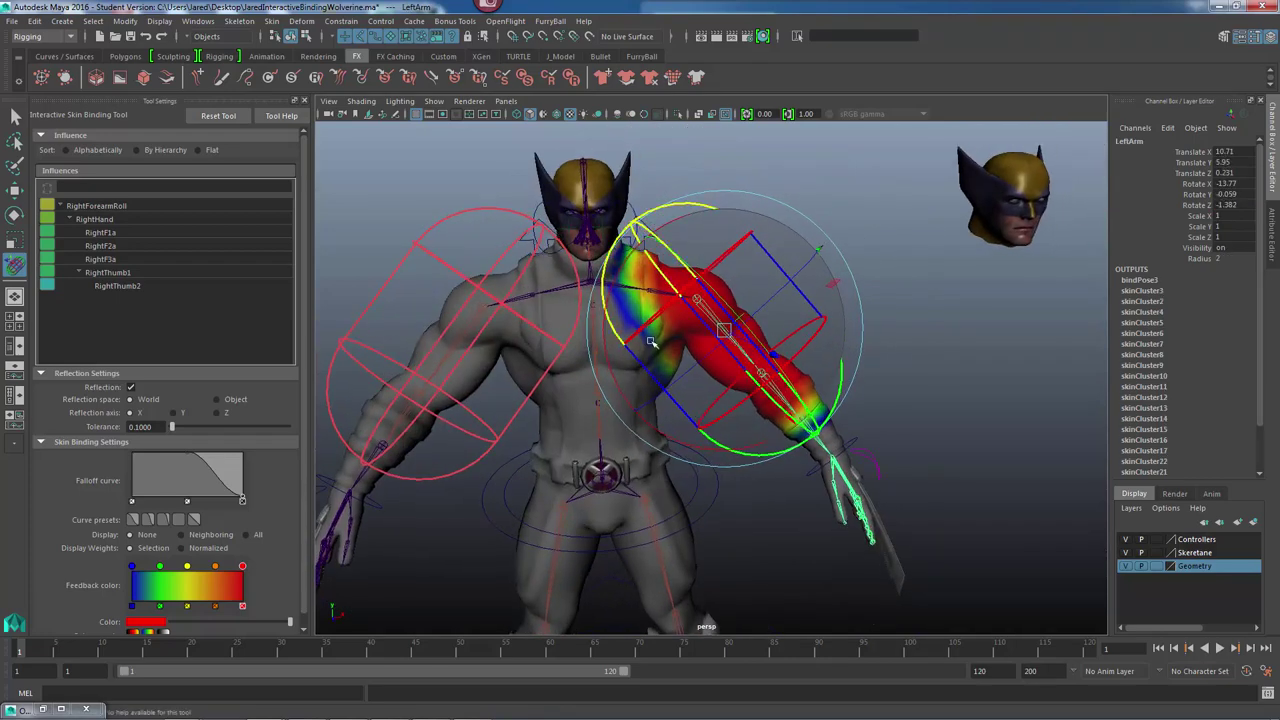
alt+drag(651, 340, 647, 363)
alt+drag(757, 365, 712, 368)
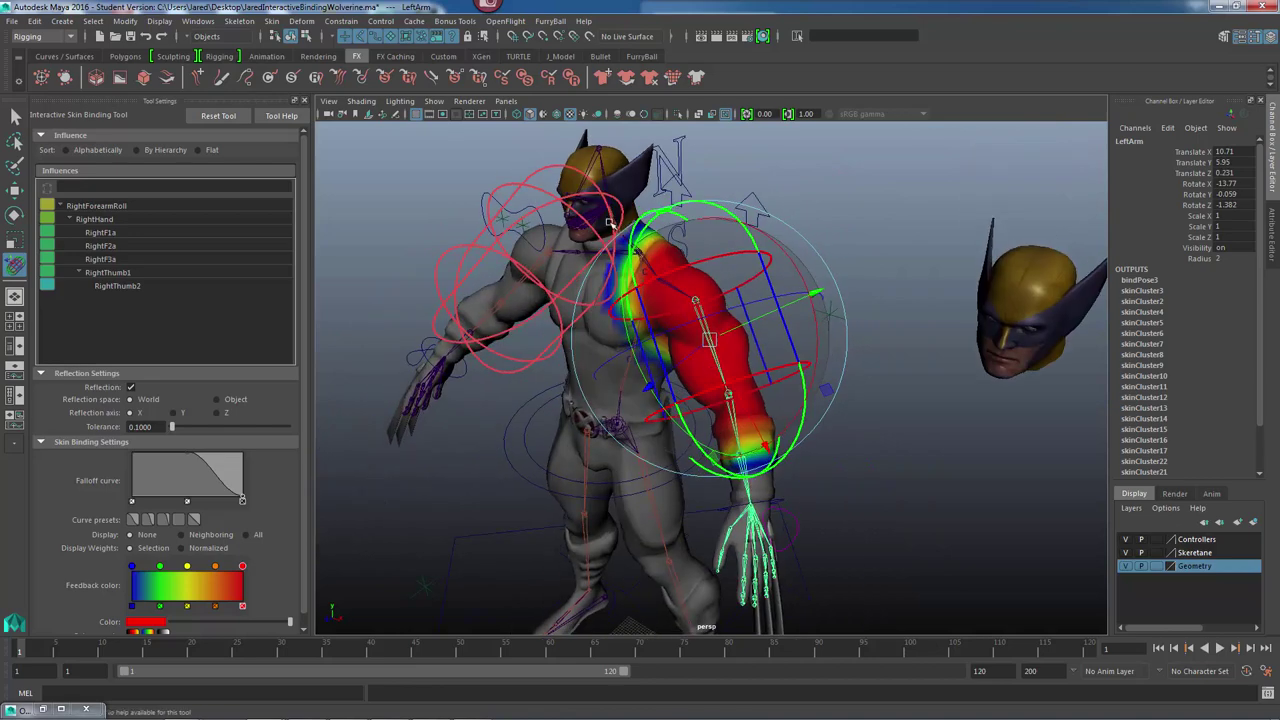
alt+drag(612, 224, 670, 316)
alt+drag(812, 340, 788, 336)
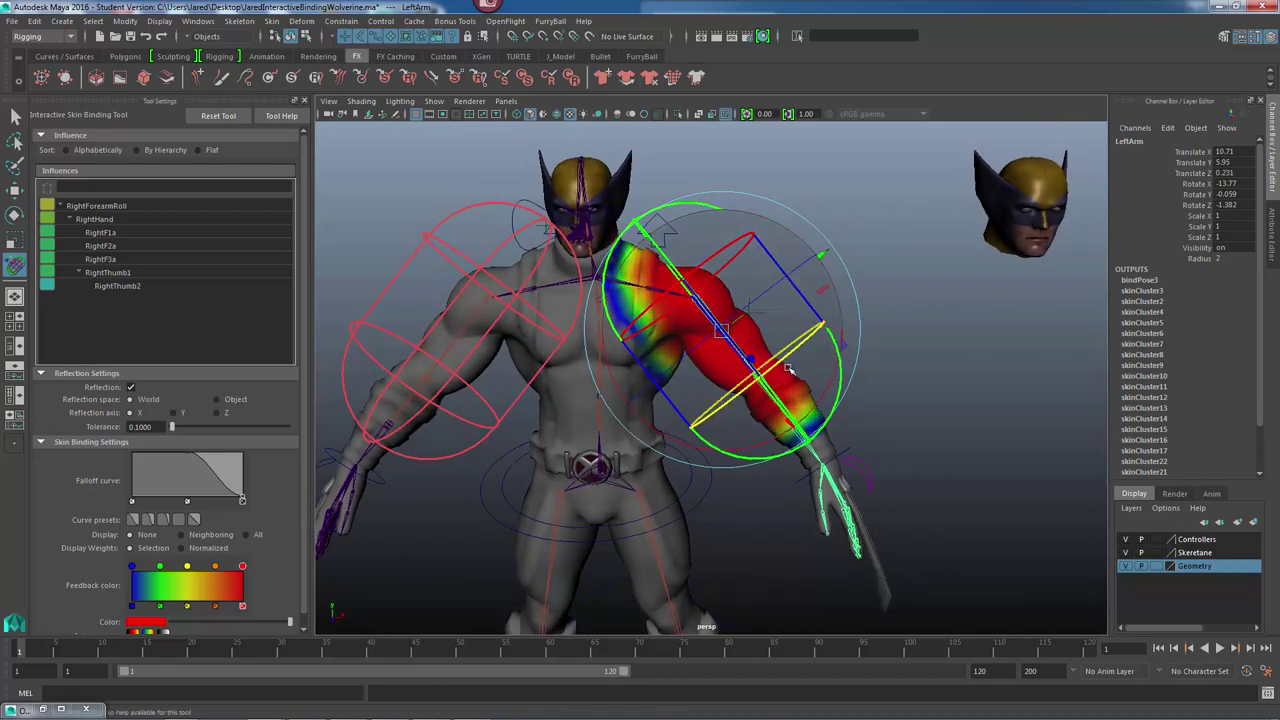
alt+middle_drag(725, 383, 696, 385)
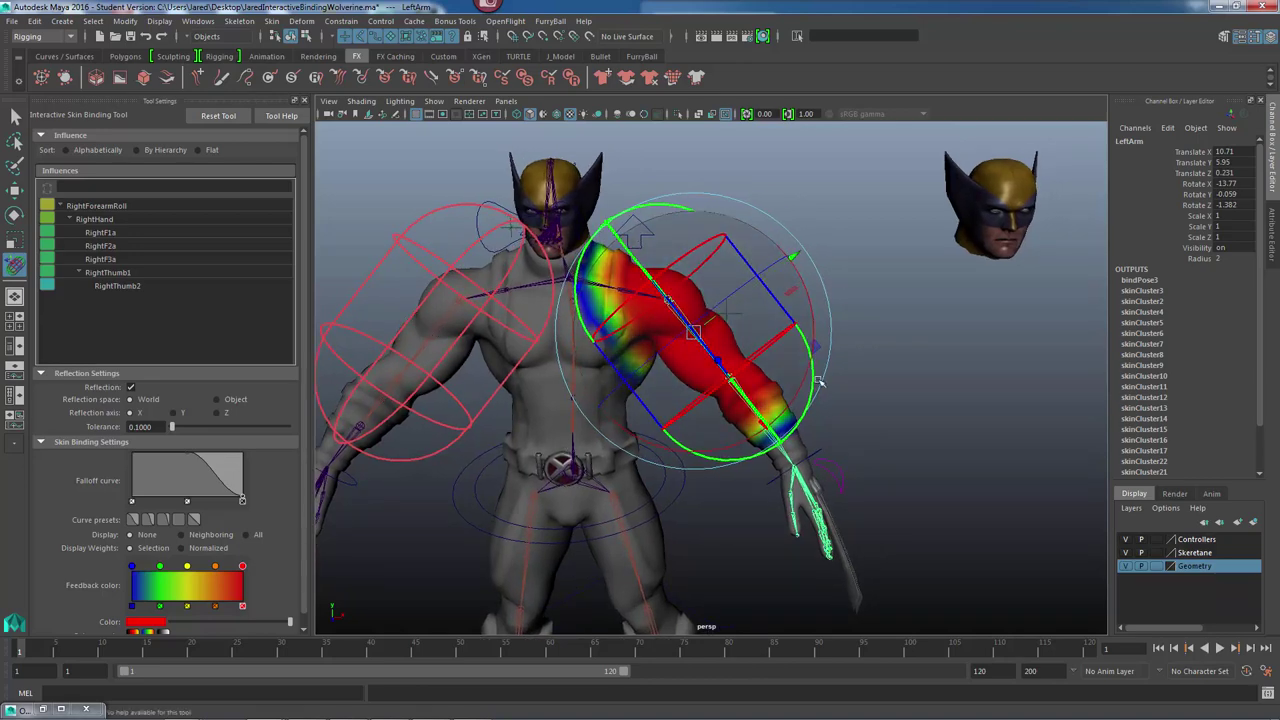
alt+right_drag(603, 380, 769, 394)
alt+drag(769, 394, 743, 477)
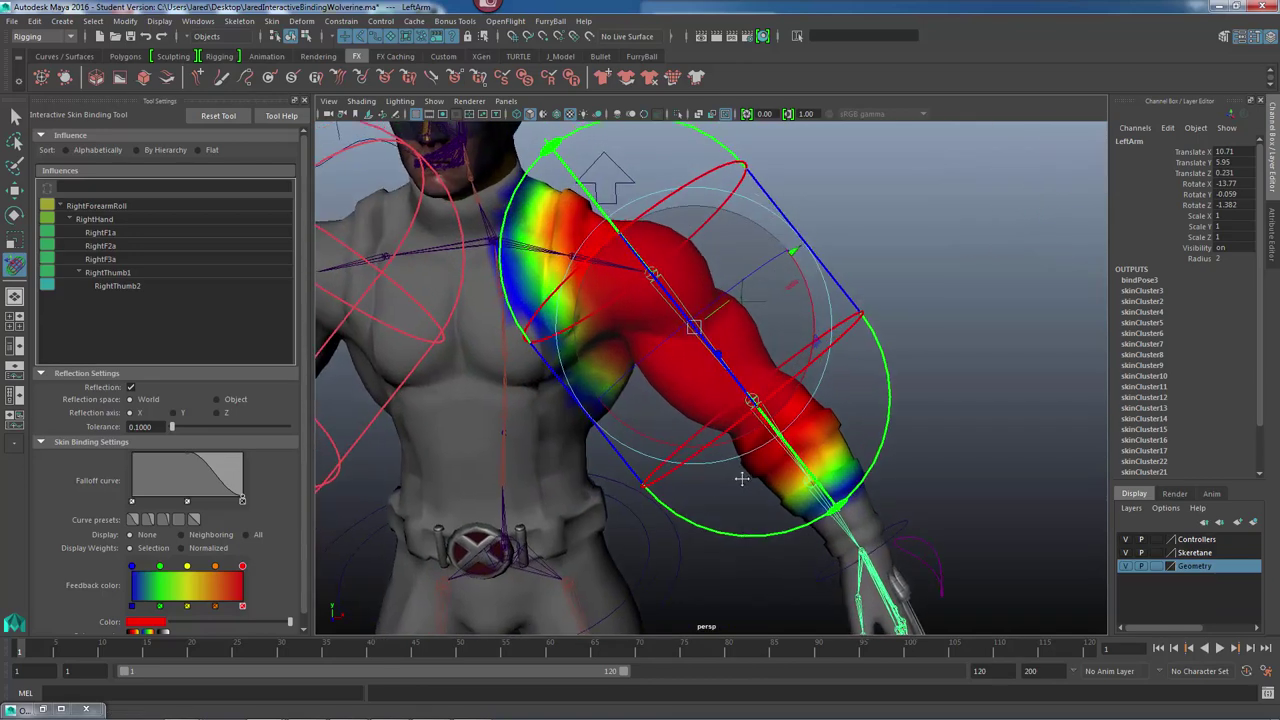
alt+middle_drag(743, 477, 766, 491)
alt+drag(766, 491, 761, 481)
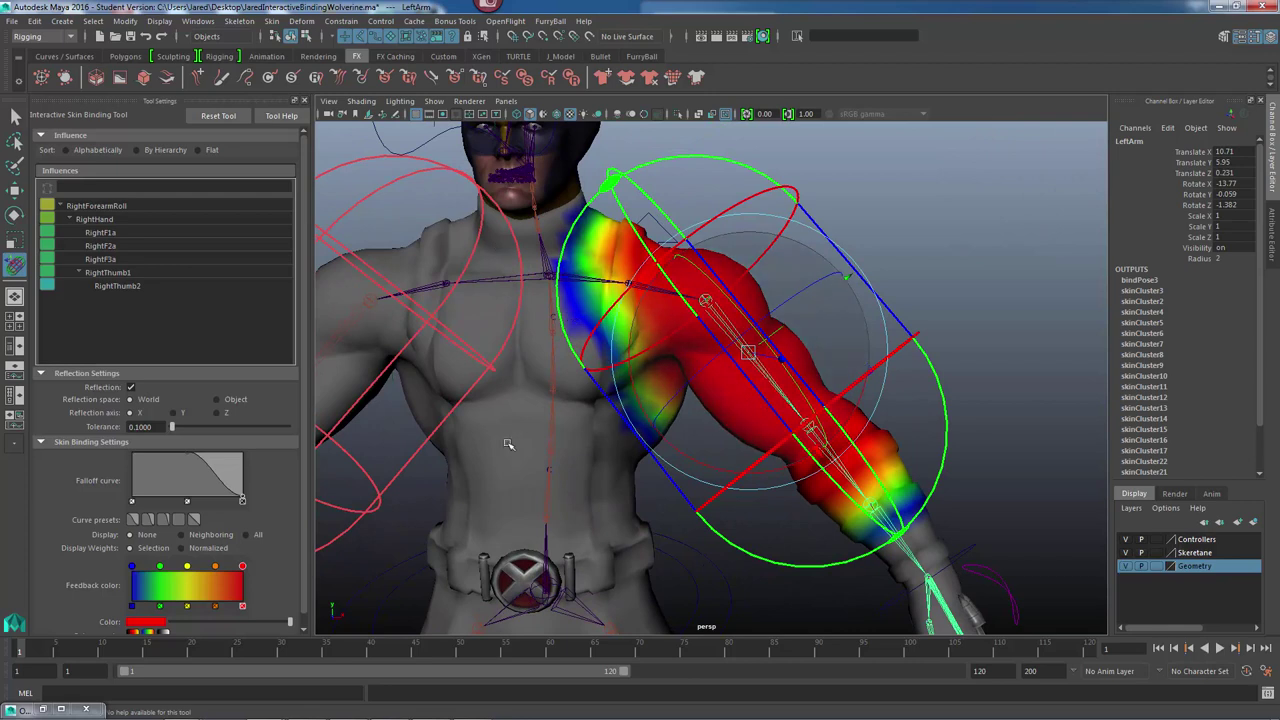
Select the left forearm roll joint's influence volume, examine its weights between elbow and wrist, and deselect it.
scroll(299, 424, down, 1)
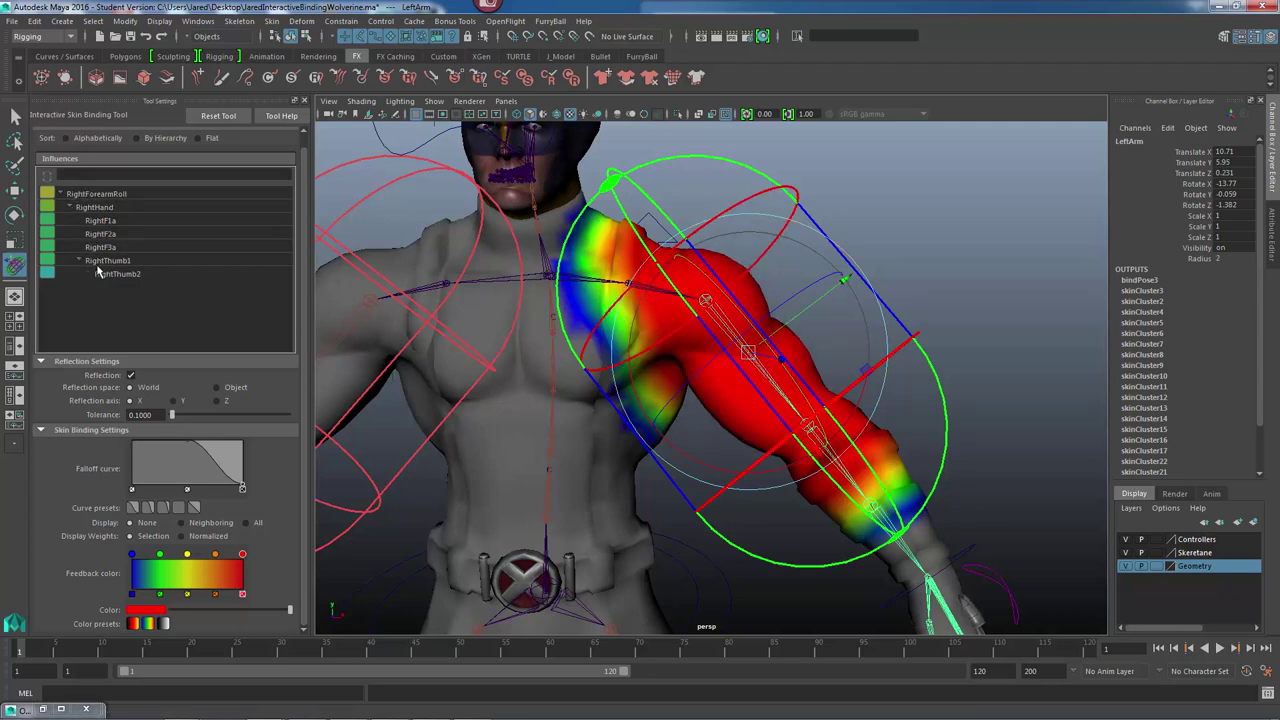
click(955, 259)
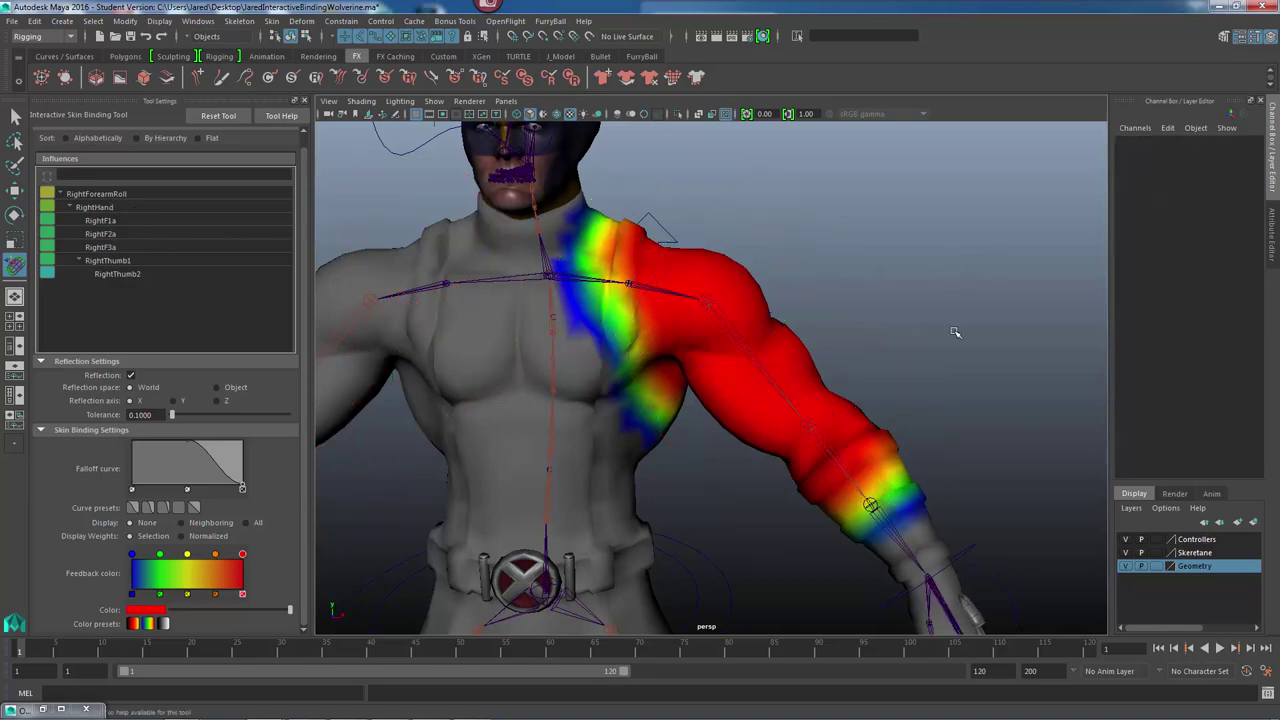
click(876, 515)
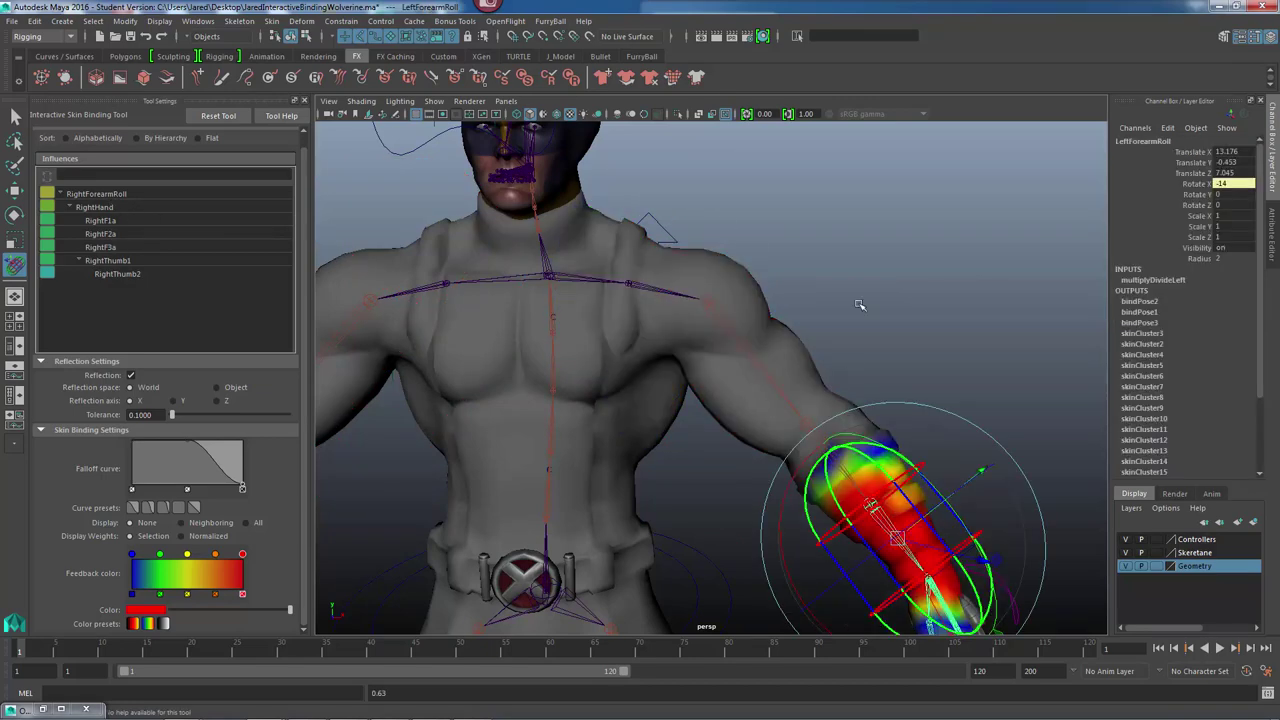
alt+drag(876, 515, 926, 360)
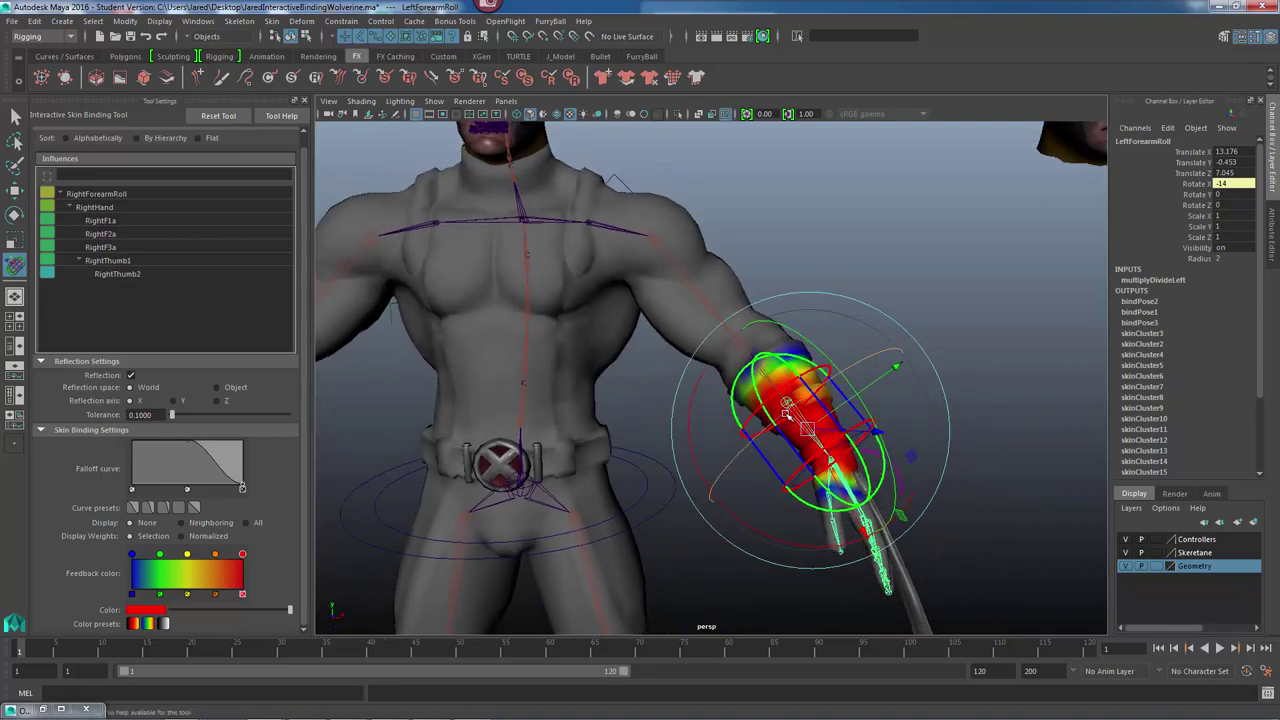
click(928, 258)
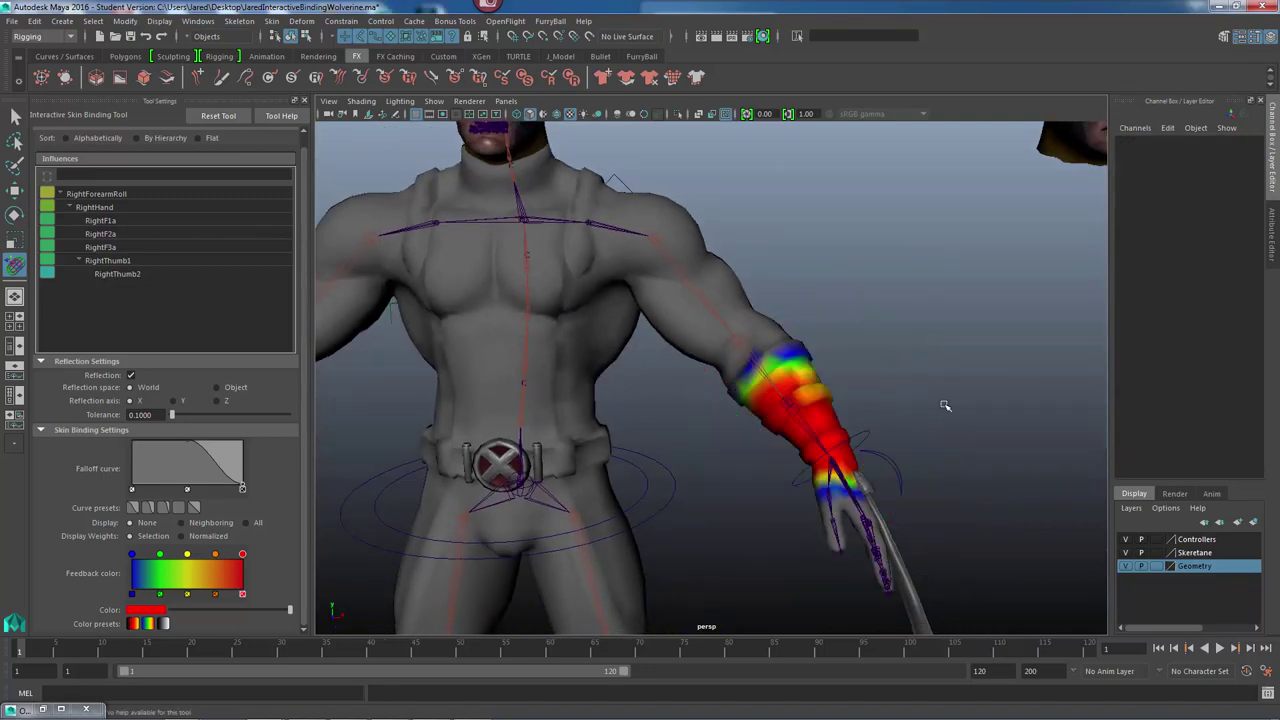
Select the left hand joint's influence volume and examine its weights across the wrist and fingers.
click(840, 474)
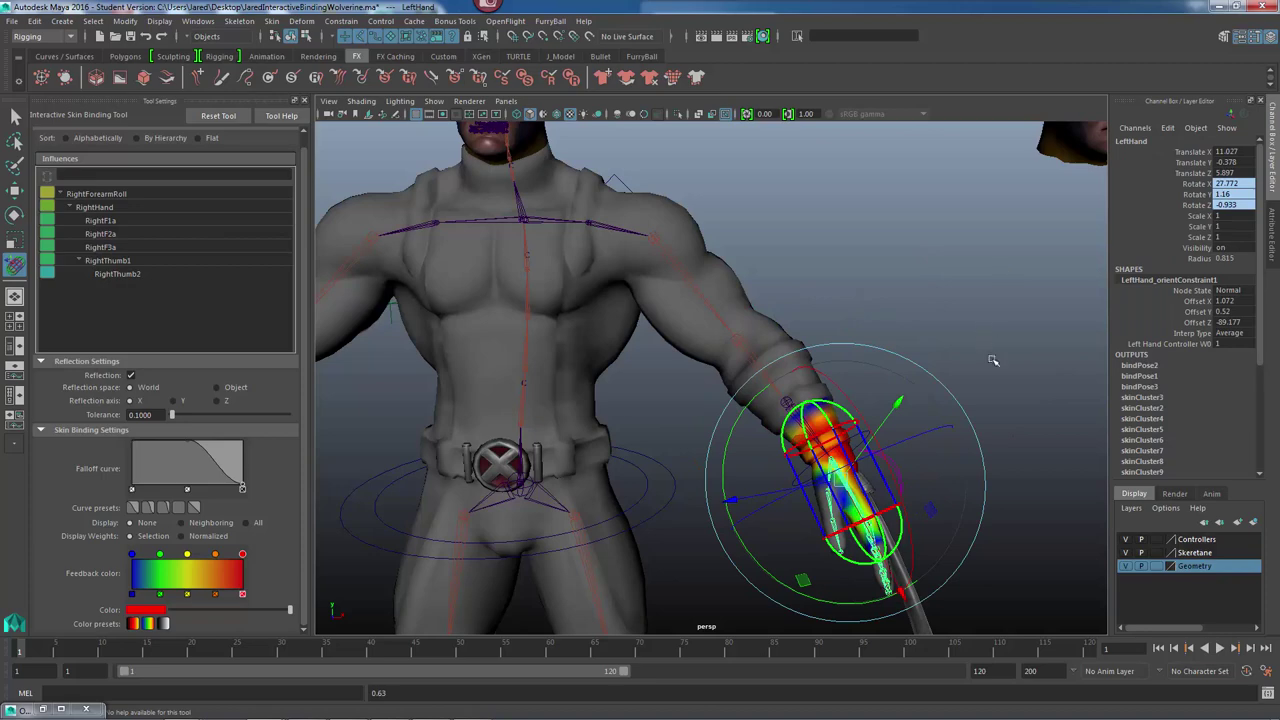
mouse_move(991, 357)
alt+mouse_down()
mouse_move(900, 351)
mouse_move(996, 347)
alt+mouse_up()
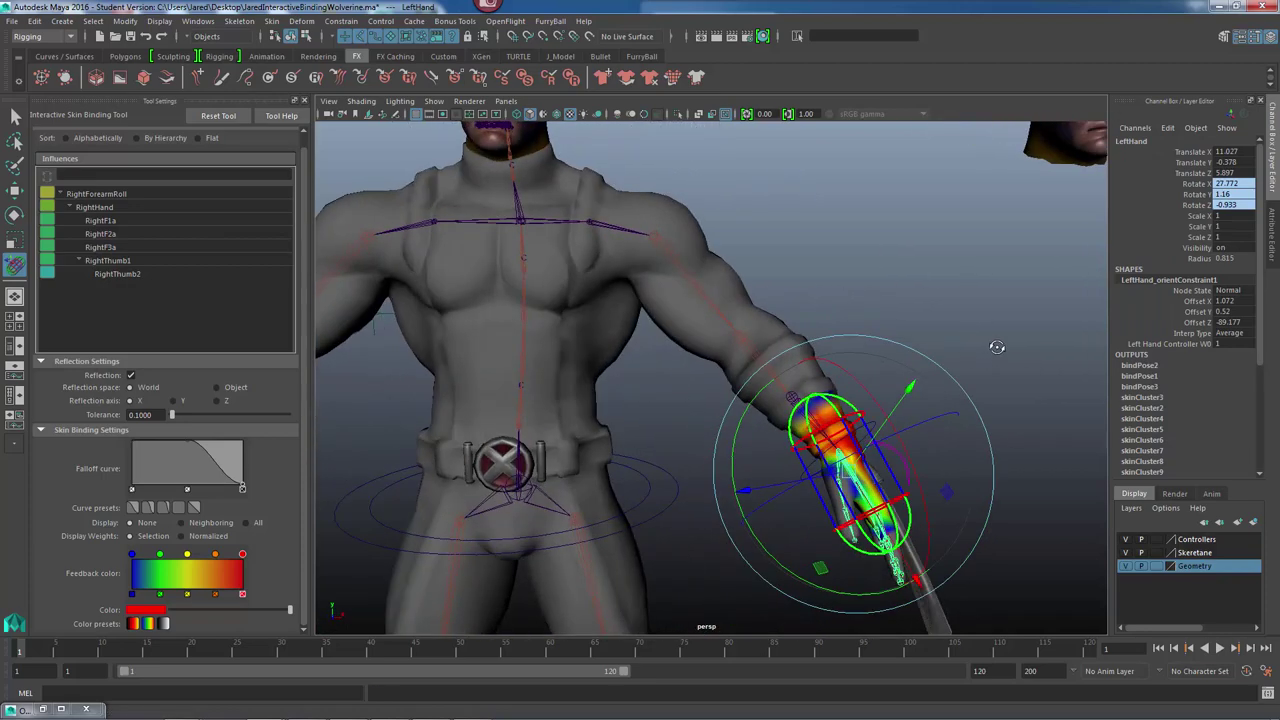
alt+middle_drag(836, 292, 869, 323)
alt+drag(869, 323, 856, 350)
alt+middle_drag(708, 250, 741, 274)
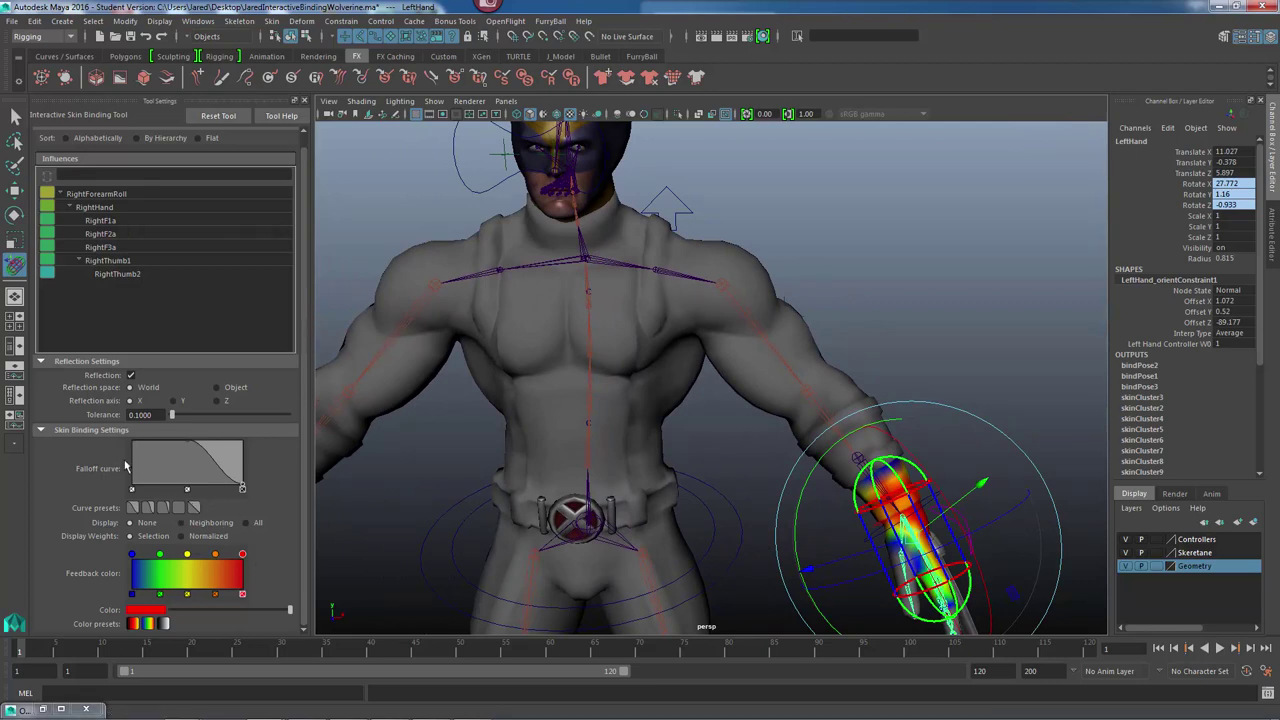
Check the Reflection setting with the left hand joint selected and compare both arms for a mirrored influence volume.
click(131, 375)
alt+drag(500, 380, 620, 391)
alt+right_drag(620, 391, 469, 434)
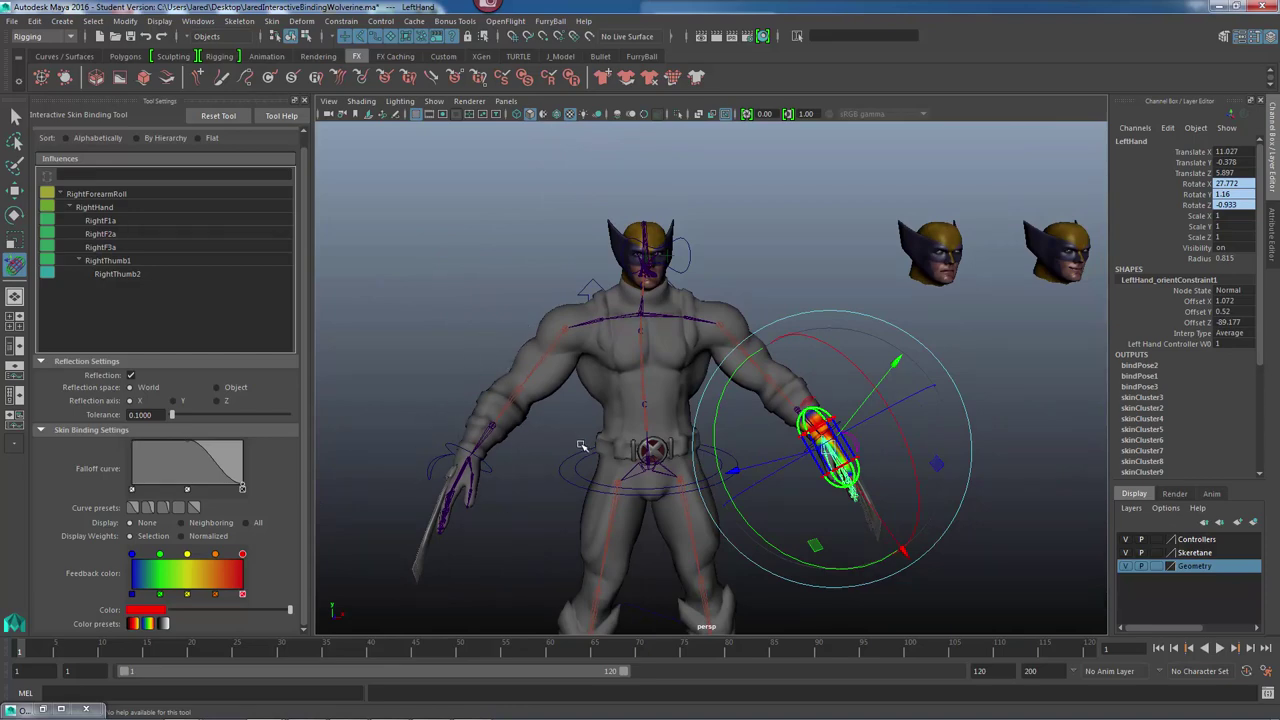
mouse_move(538, 419)
alt+mouse_down()
mouse_move(526, 409)
mouse_move(555, 408)
alt+mouse_up()
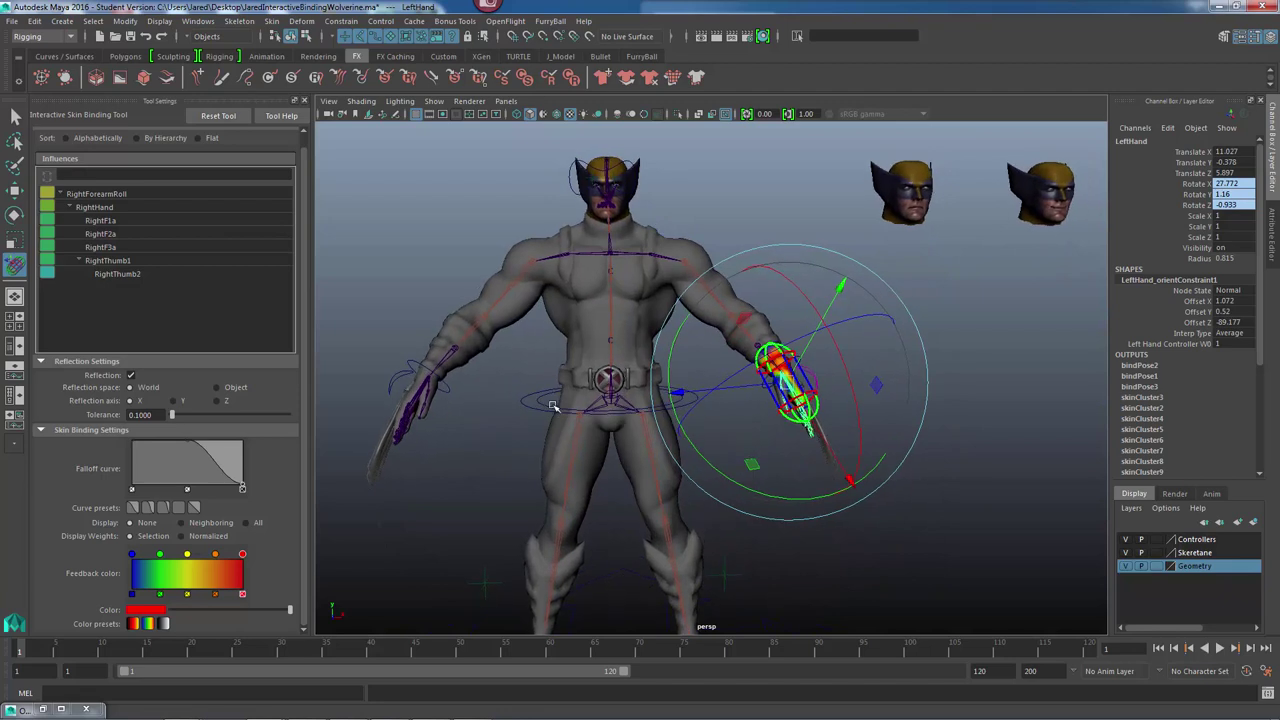
alt+middle_drag(671, 368, 661, 406)
alt+drag(660, 405, 645, 396)
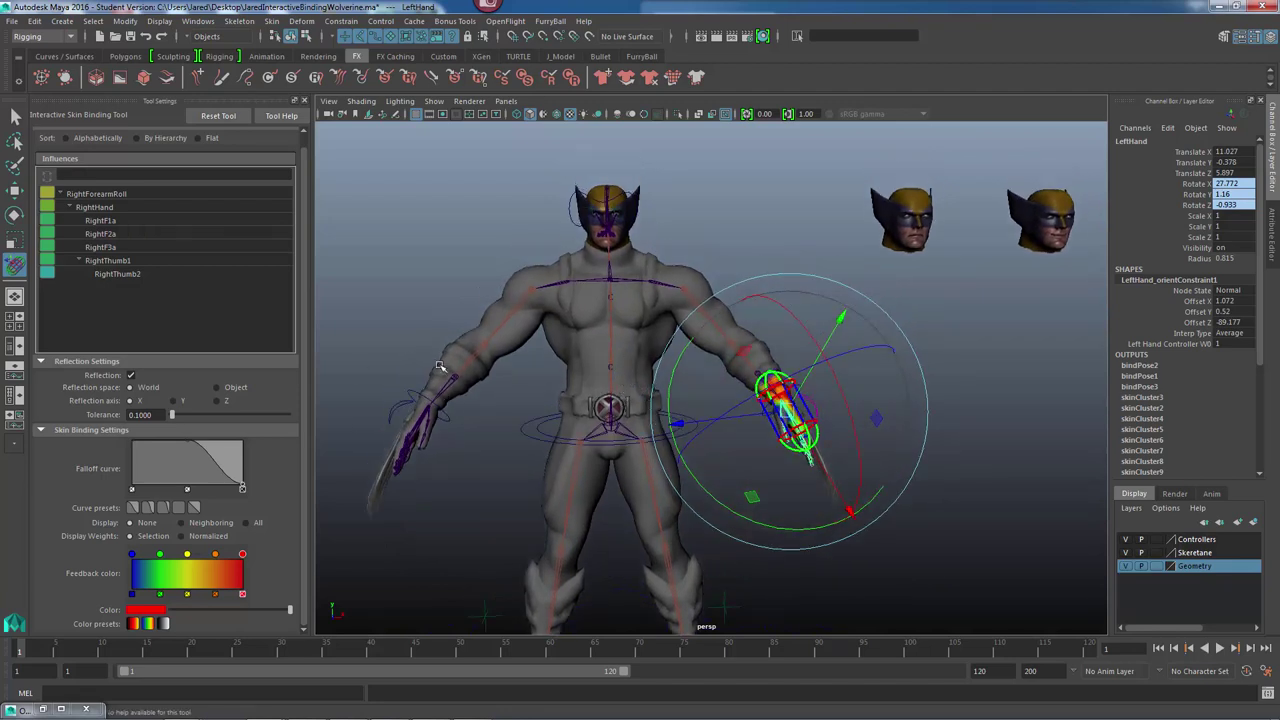
alt+right_drag(527, 407, 623, 408)
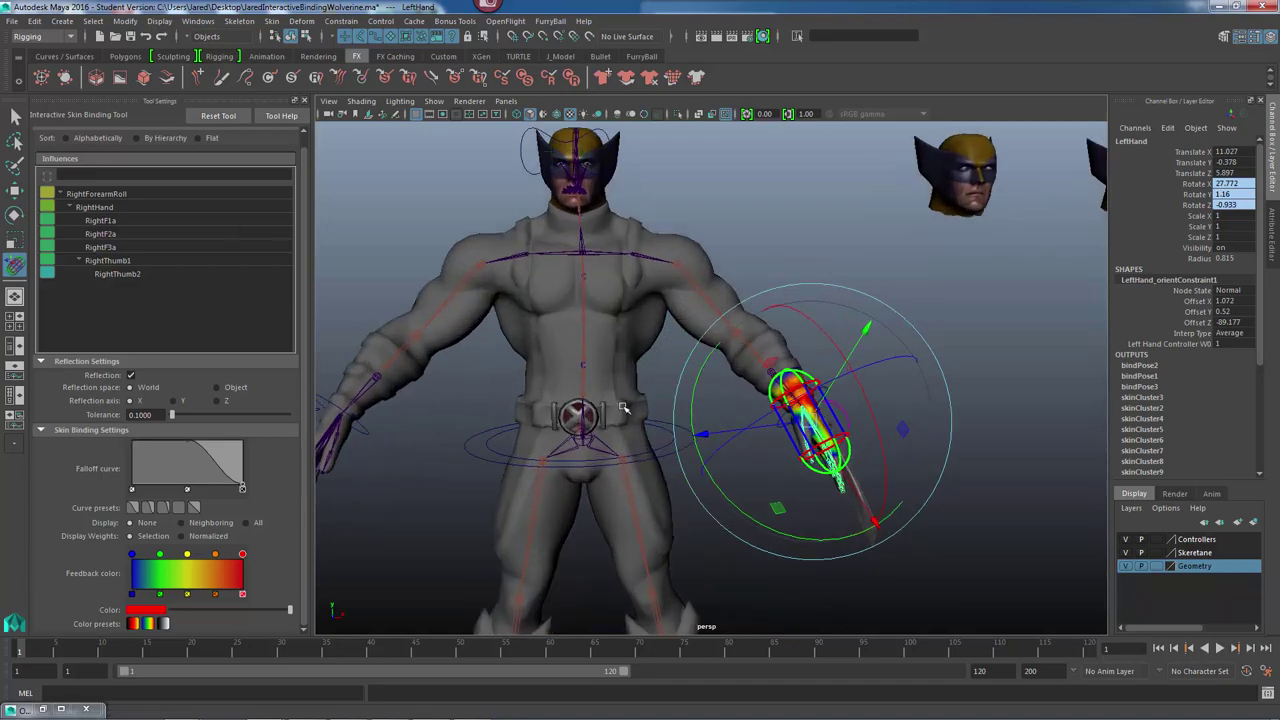
alt+middle_drag(530, 408, 607, 410)
alt+drag(648, 405, 730, 400)
alt+drag(725, 348, 698, 368)
alt+right_drag(571, 373, 642, 370)
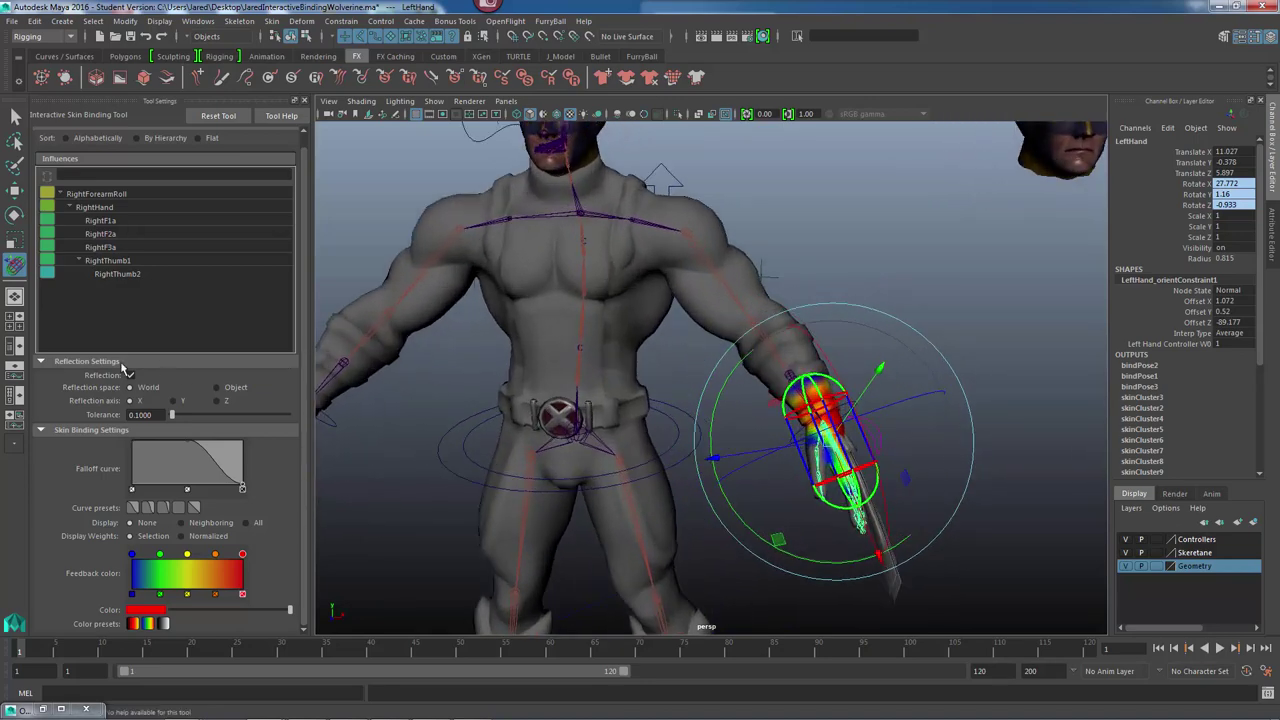
Select the left upper arm joint's influence volume with Reflection off, then re-enable Reflection to mirror the volume across X.
click(130, 375)
alt+drag(709, 287, 662, 308)
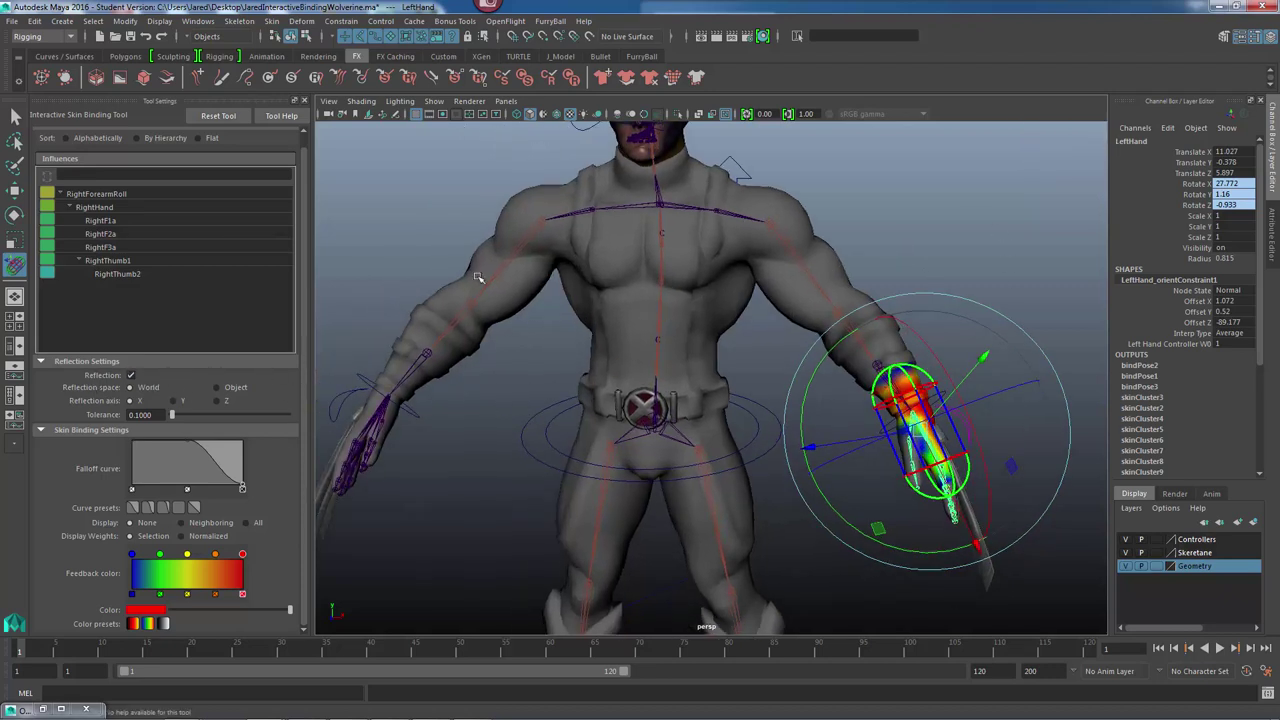
click(130, 376)
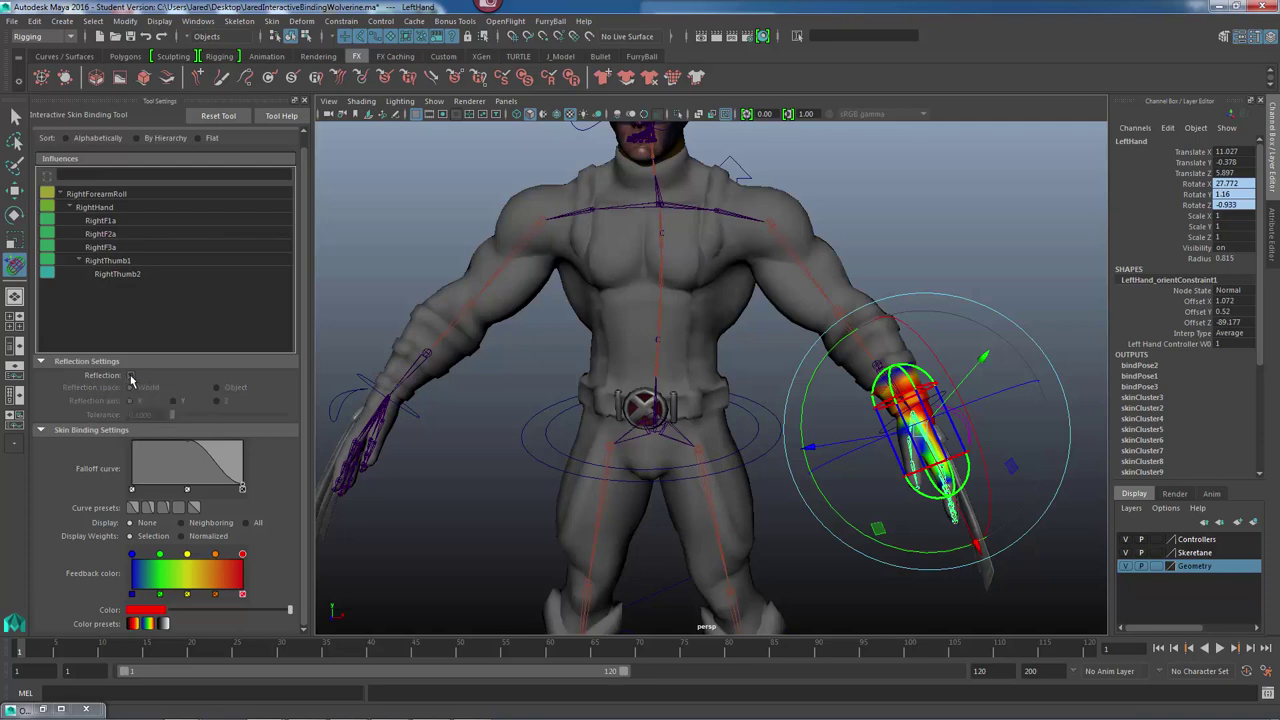
click(807, 262)
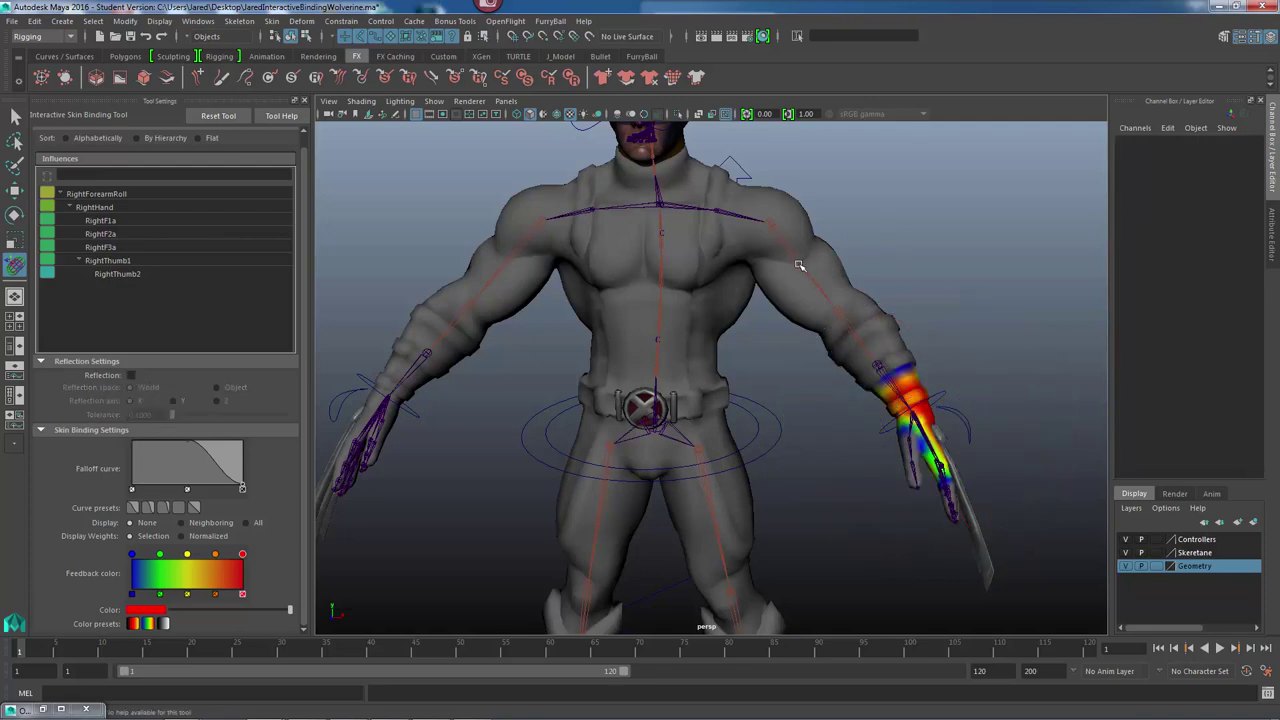
click(799, 265)
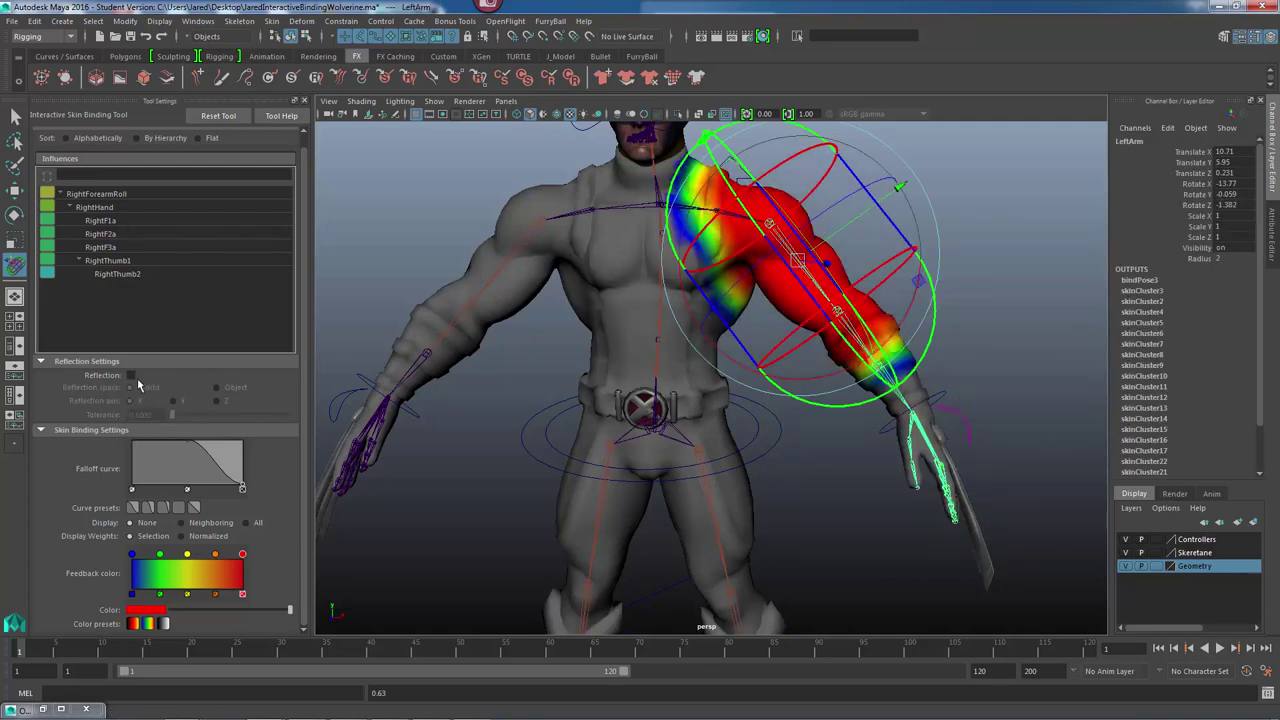
click(130, 375)
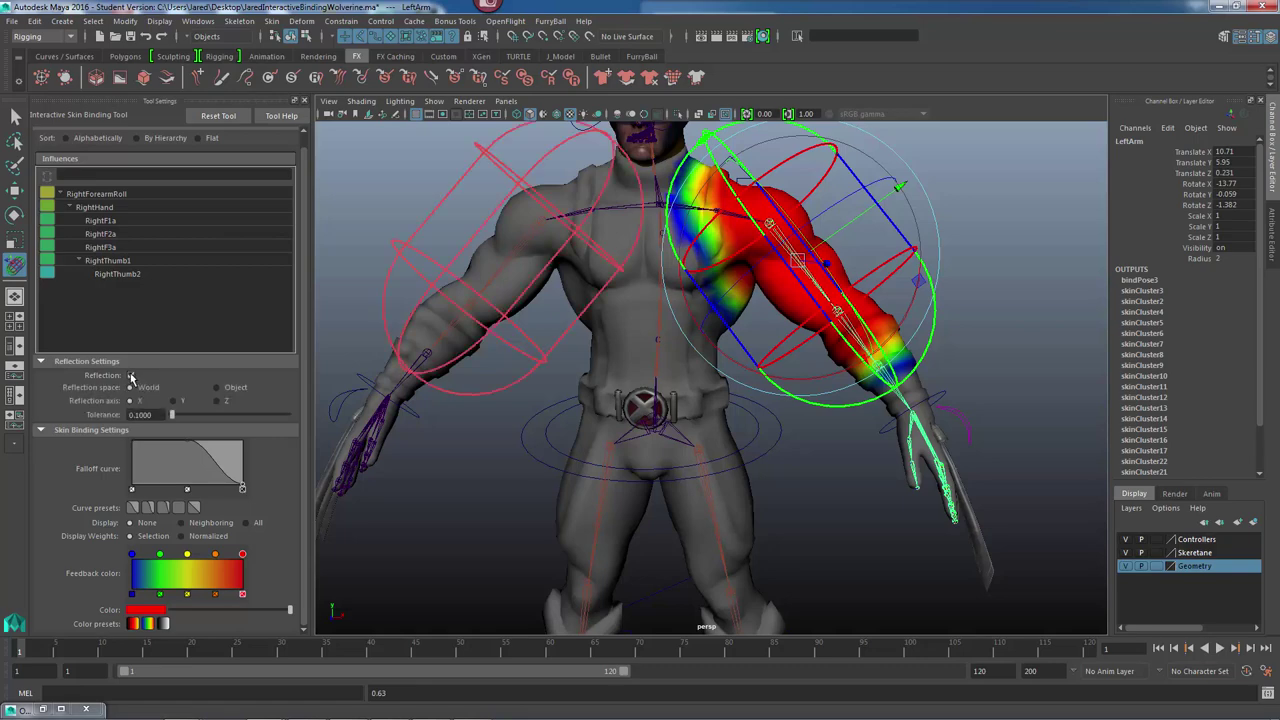
Deselect and reselect the left upper arm joint's influence volume, comparing it with its reflection on the right arm.
alt+drag(524, 291, 554, 279)
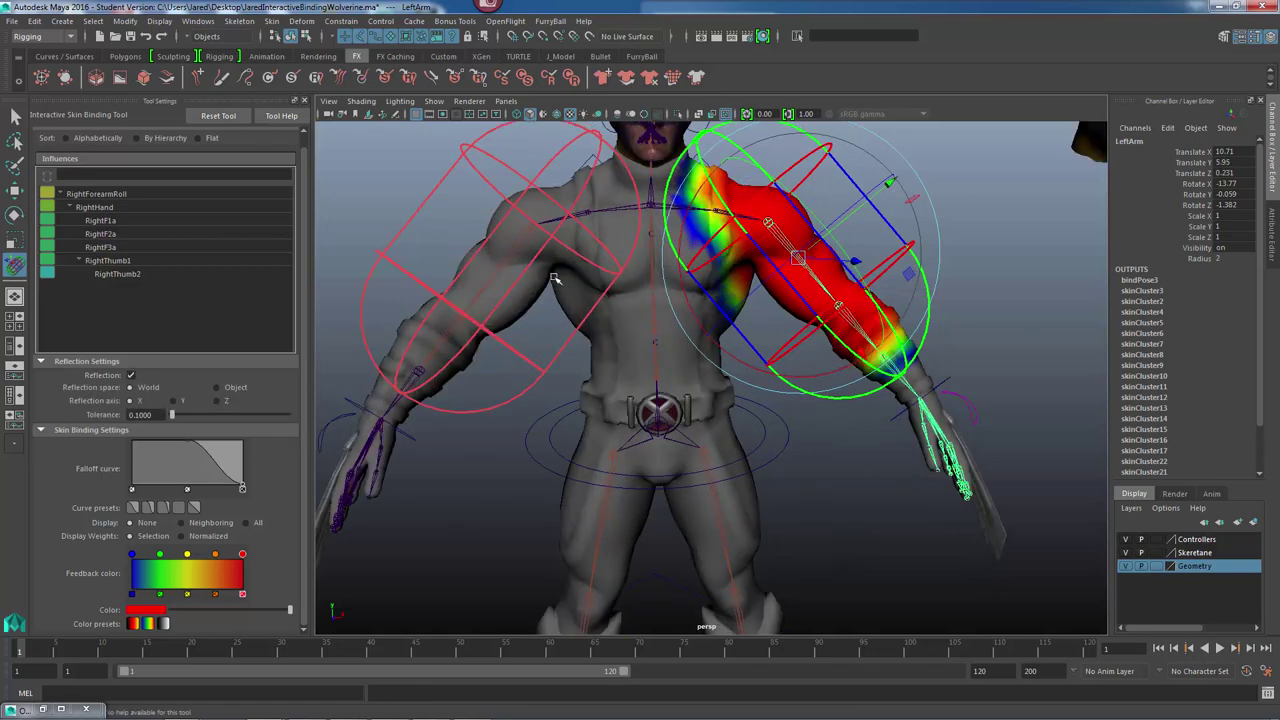
alt+drag(720, 341, 690, 340)
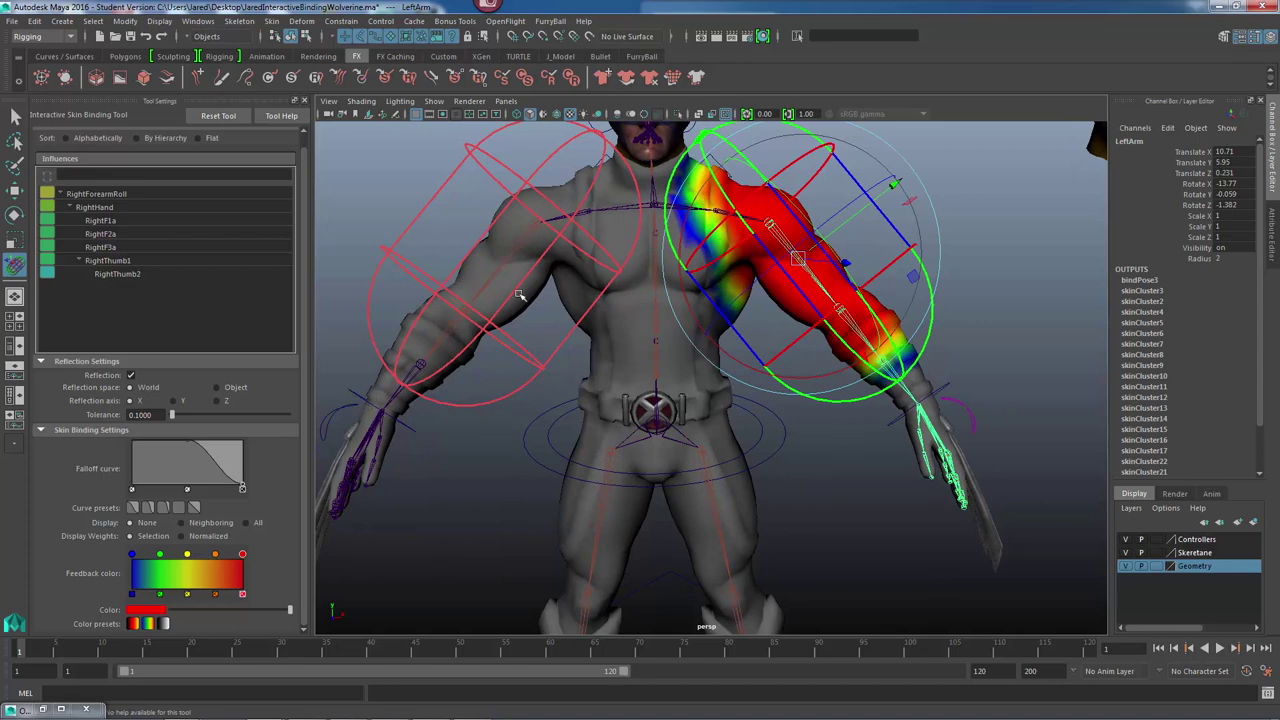
click(999, 267)
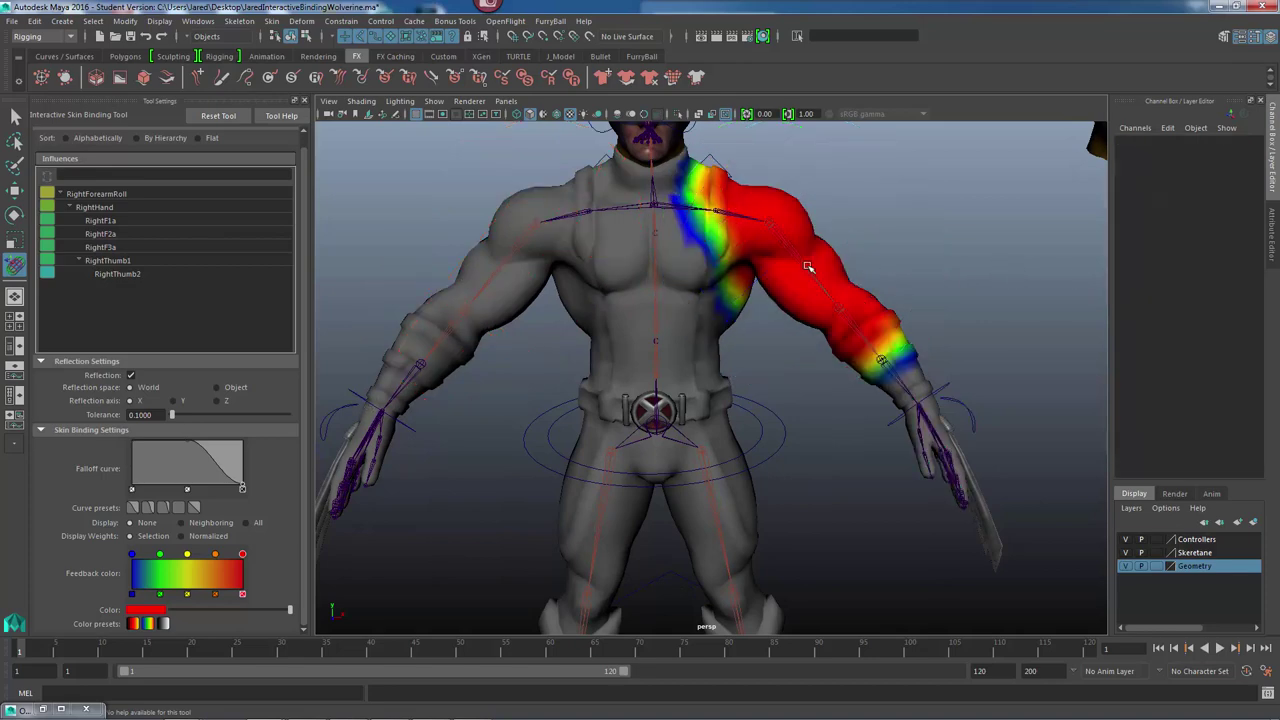
click(808, 266)
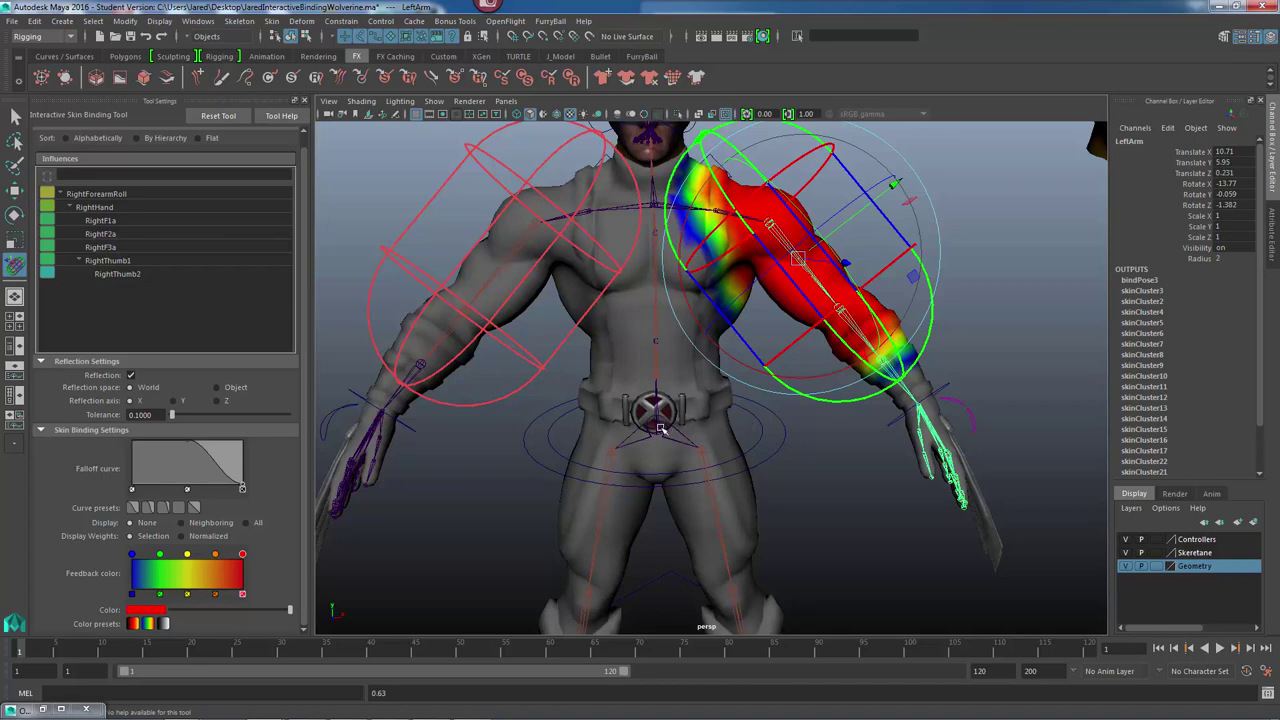
alt+drag(699, 444, 680, 480)
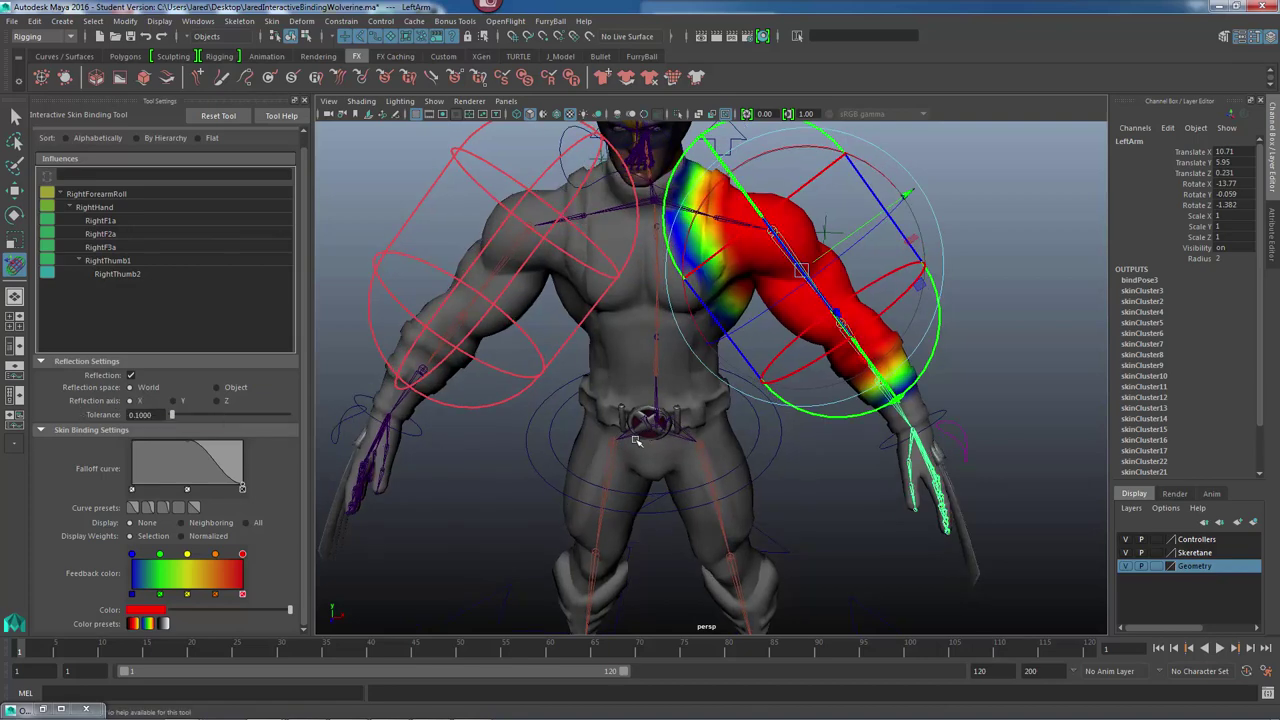
alt+drag(710, 359, 716, 300)
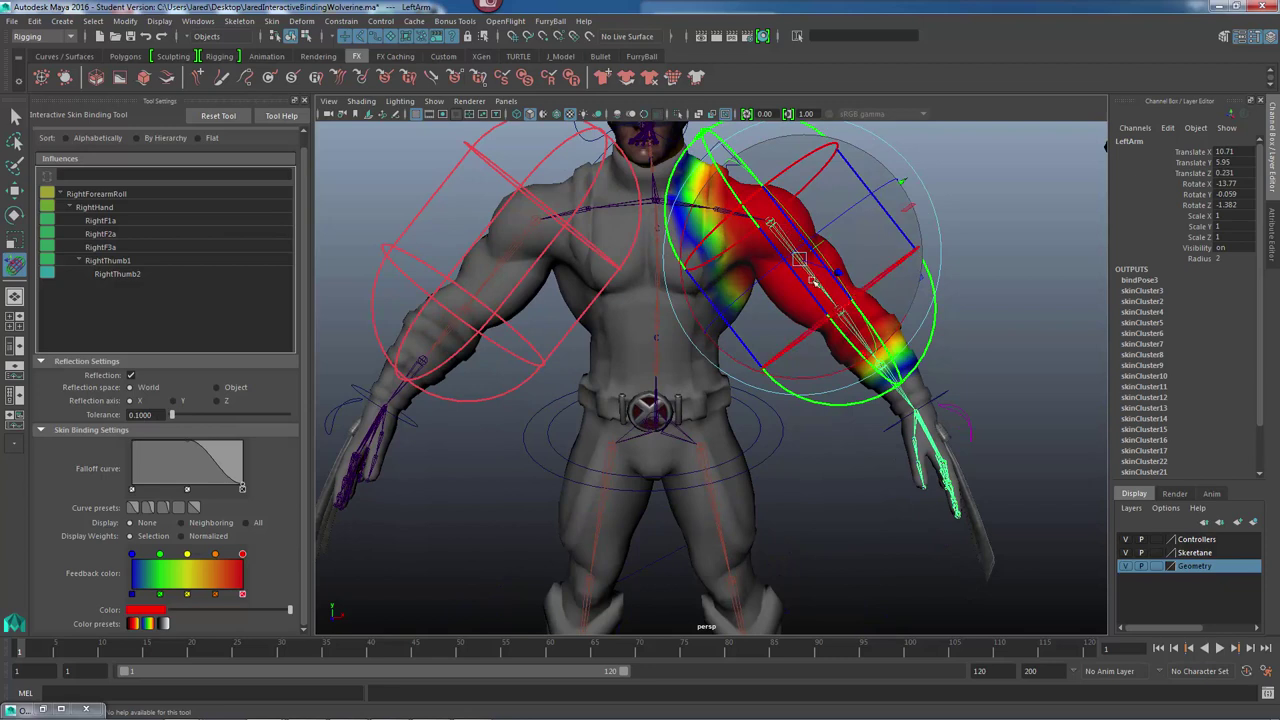
click(787, 238)
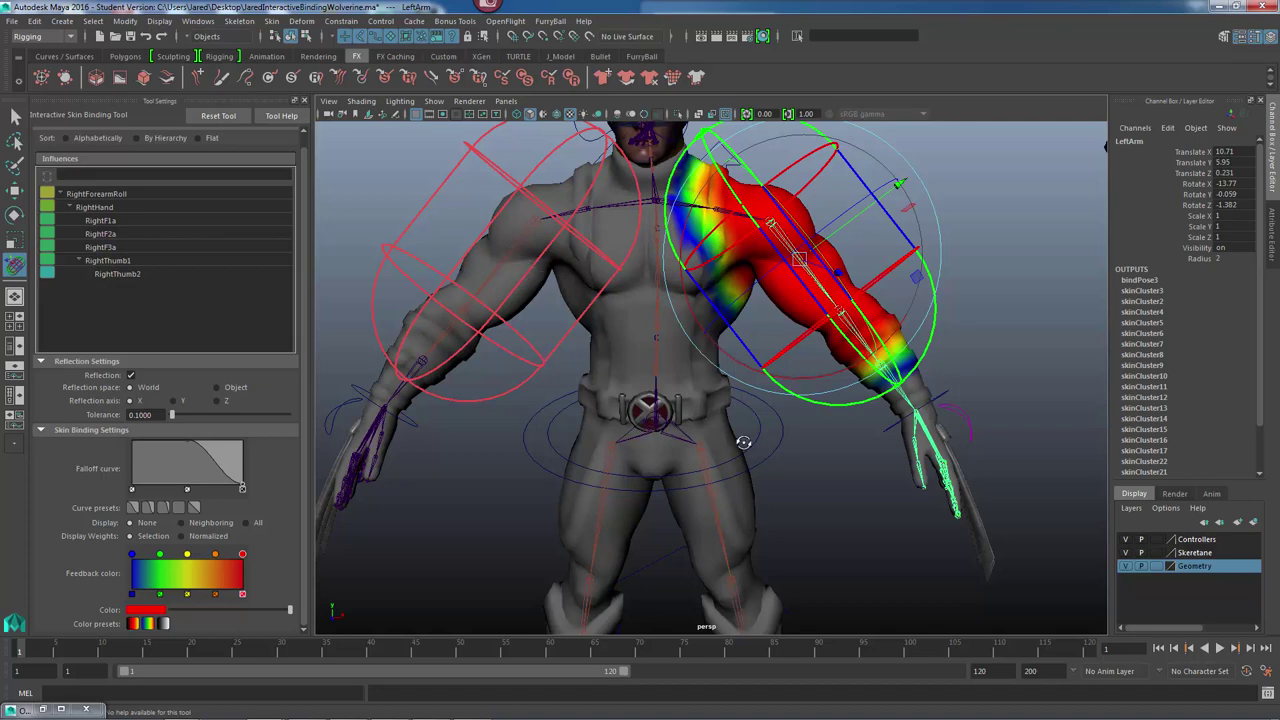
Move the left upper arm's influence volume slightly with its axis handles and inspect the weights around the arm.
alt+drag(744, 443, 718, 459)
mouse_move(738, 445)
alt+mouse_down()
mouse_move(714, 429)
mouse_move(721, 437)
alt+mouse_up()
alt+drag(769, 251, 740, 321)
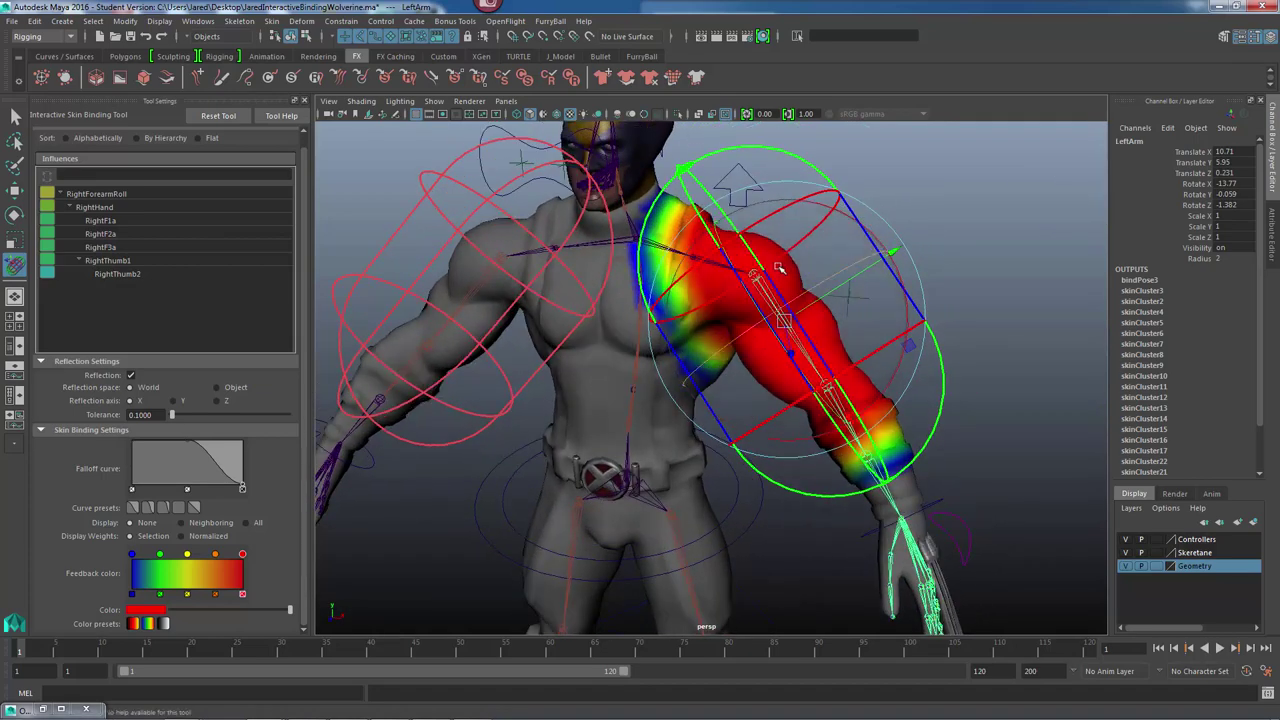
alt+drag(779, 268, 771, 355)
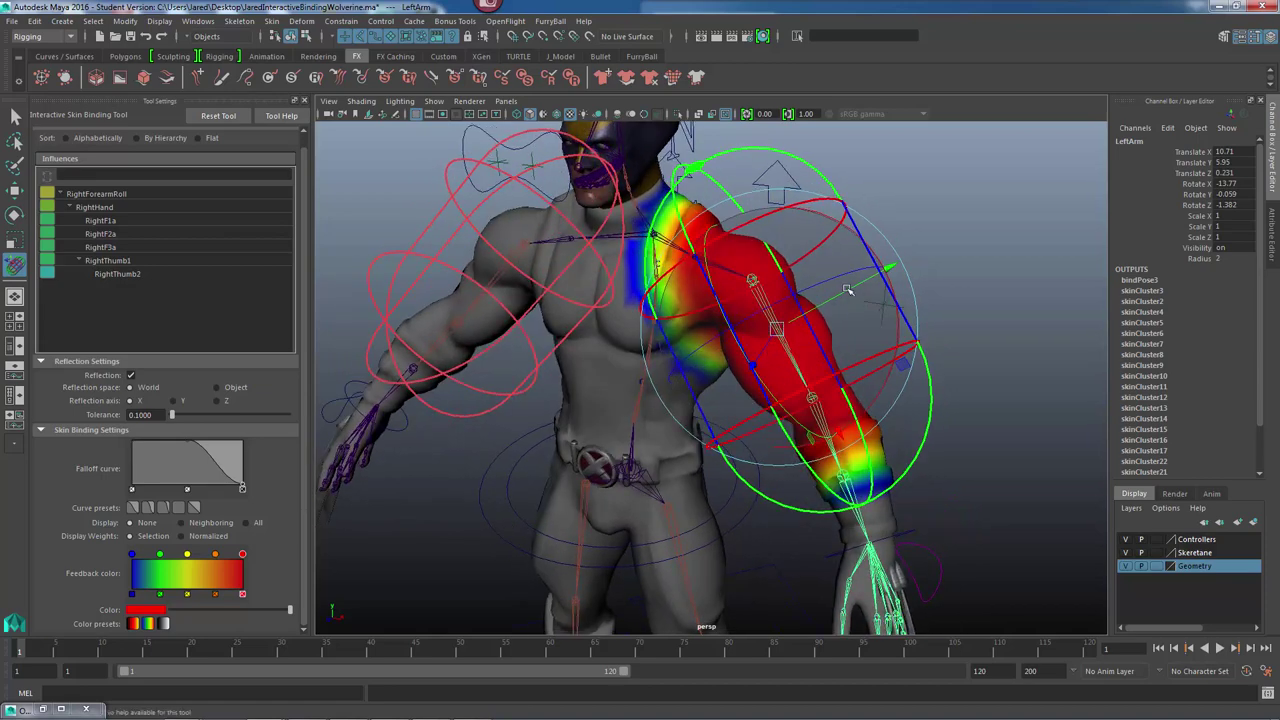
alt+drag(848, 291, 751, 349)
alt+right_drag(751, 349, 849, 338)
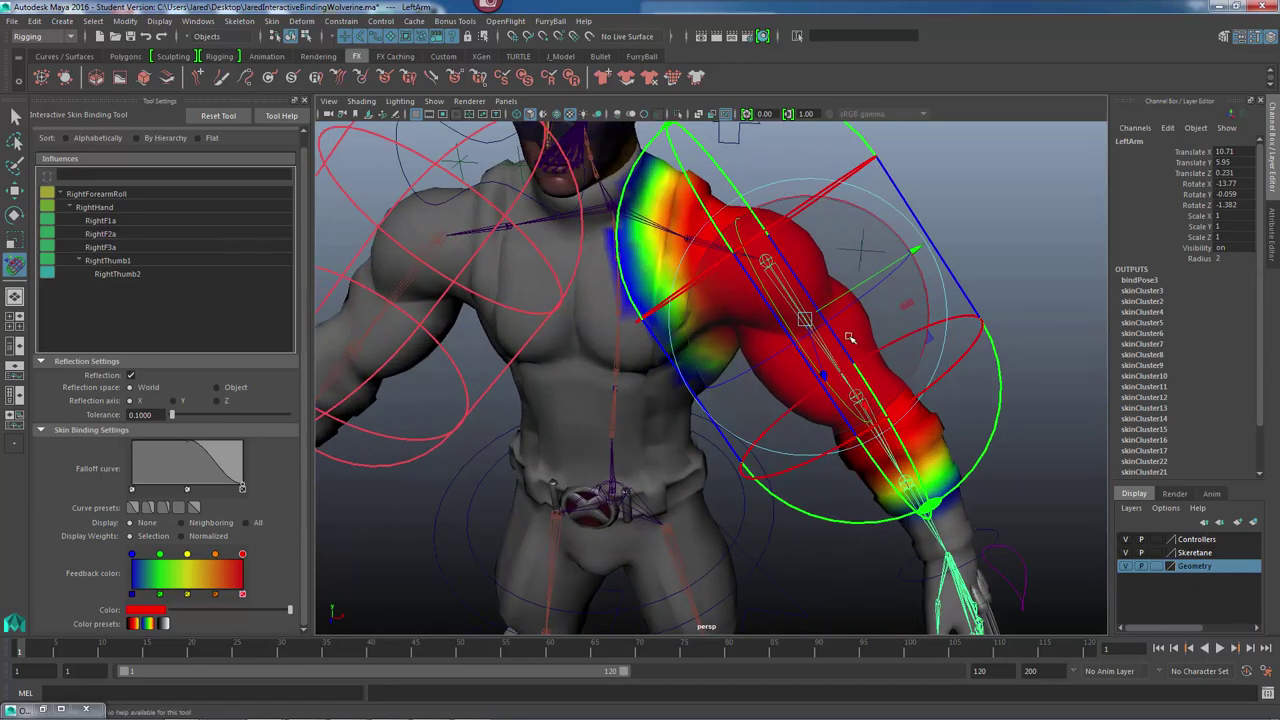
alt+drag(860, 283, 866, 285)
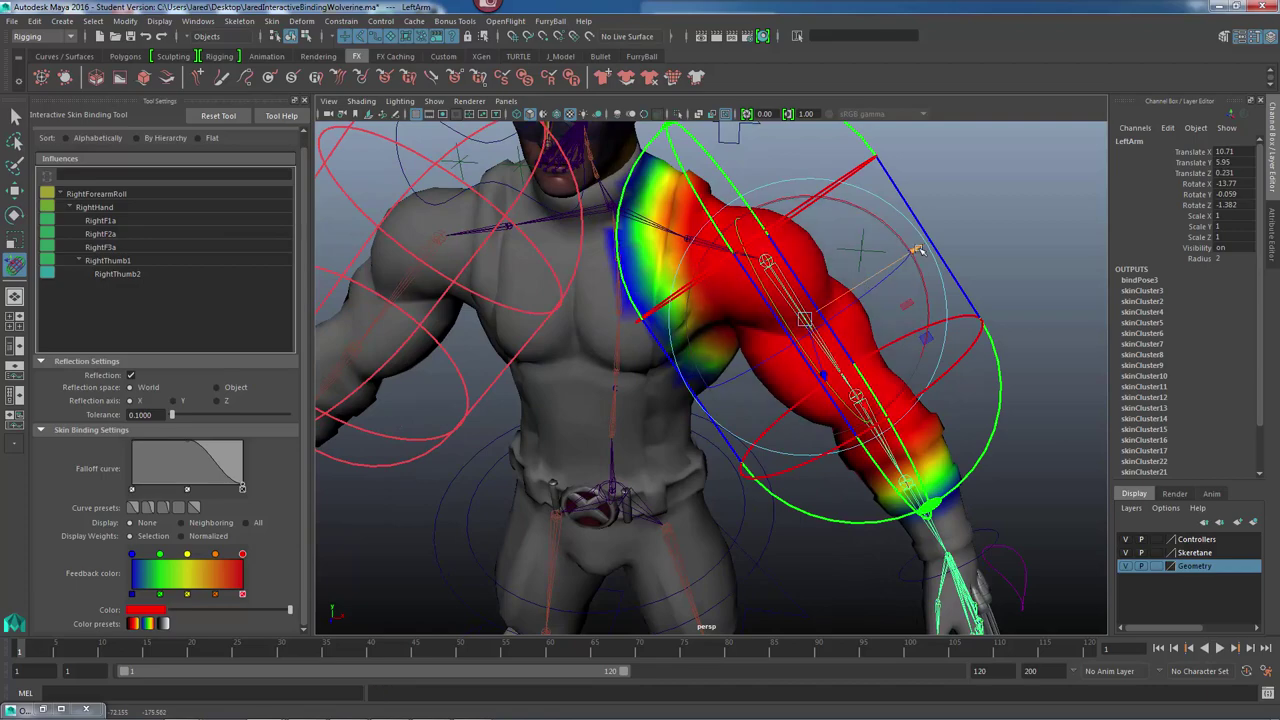
alt+drag(918, 250, 960, 270)
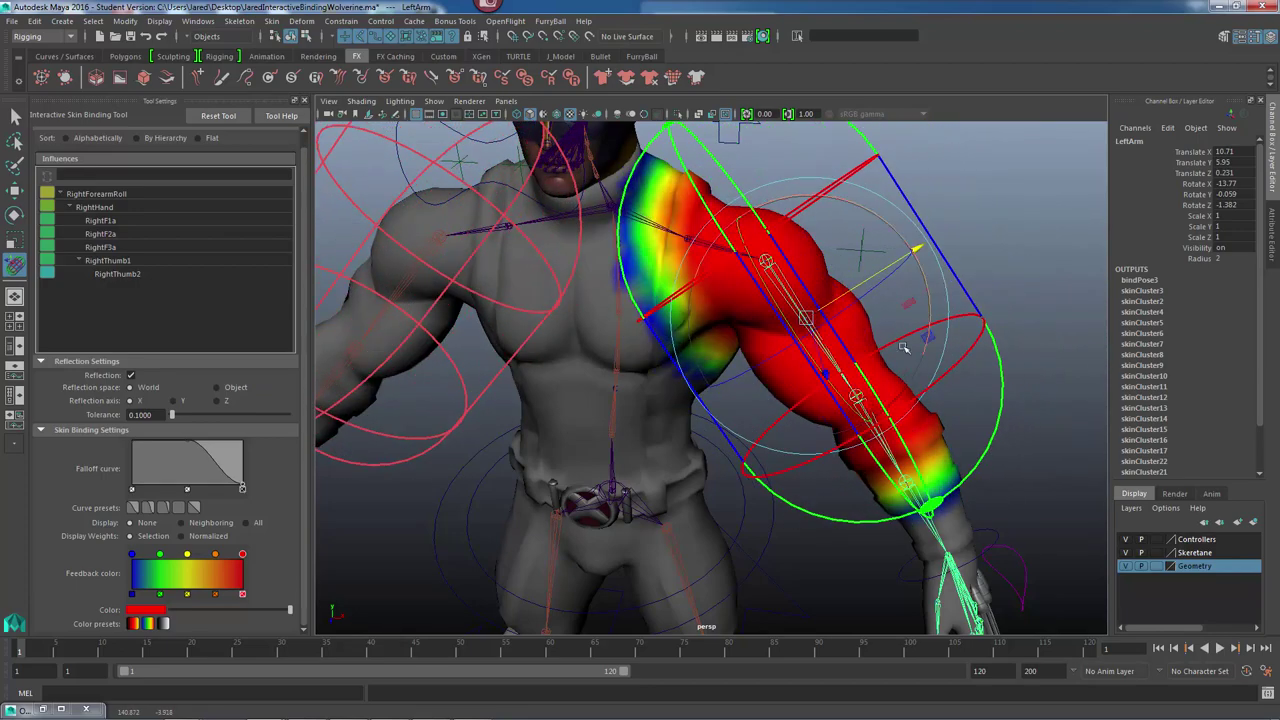
alt+drag(903, 347, 648, 463)
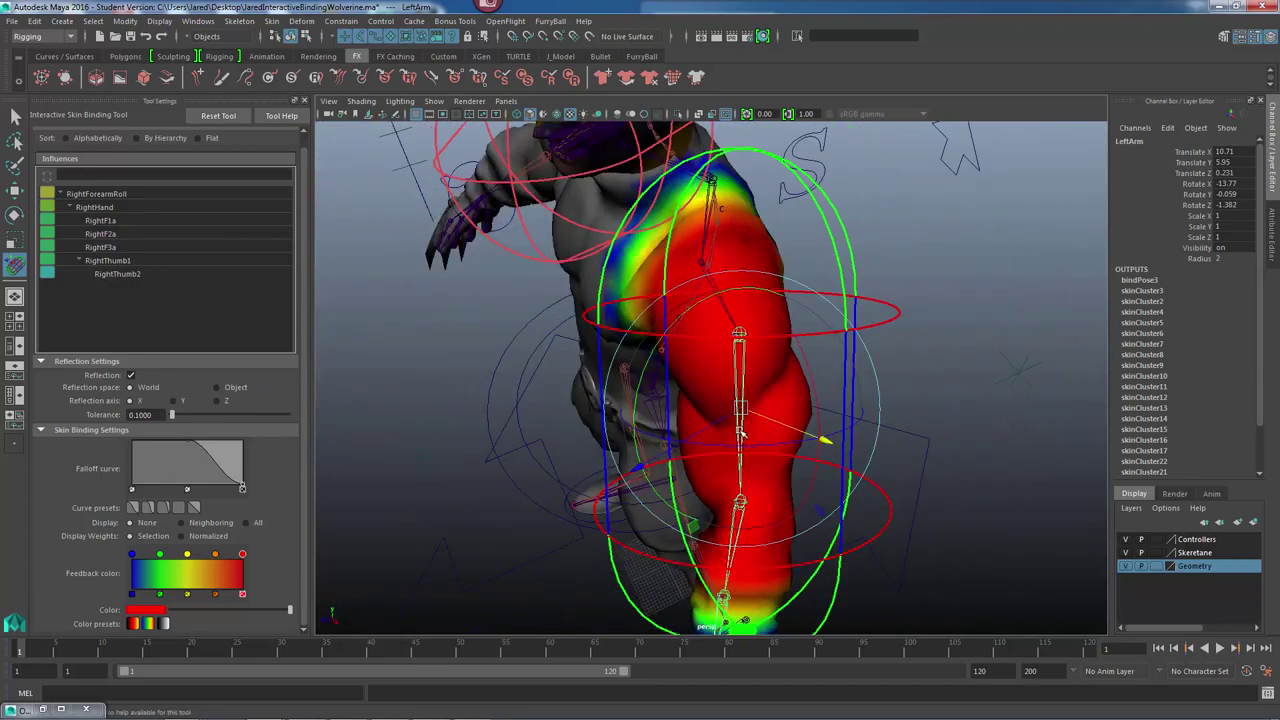
alt+drag(742, 432, 778, 433)
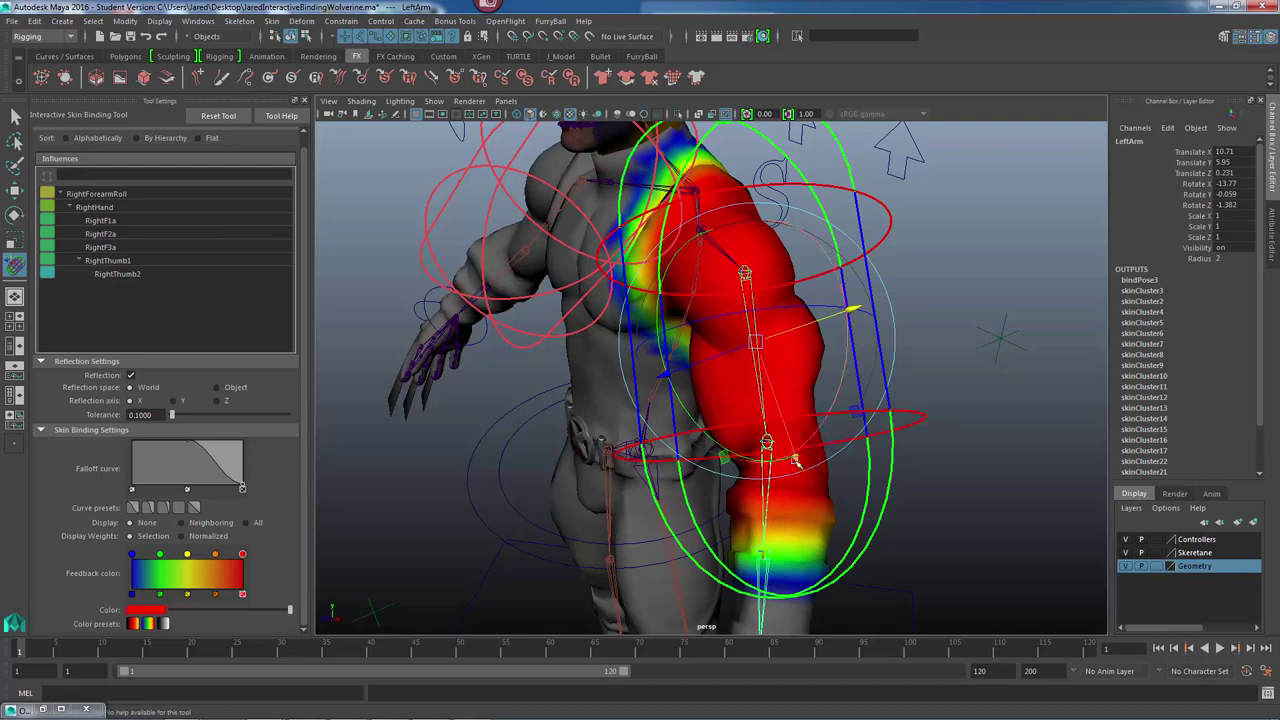
alt+drag(857, 318, 859, 448)
Extend the shoulder end of the left upper arm's influence volume slightly toward the neck.
alt+drag(634, 332, 657, 373)
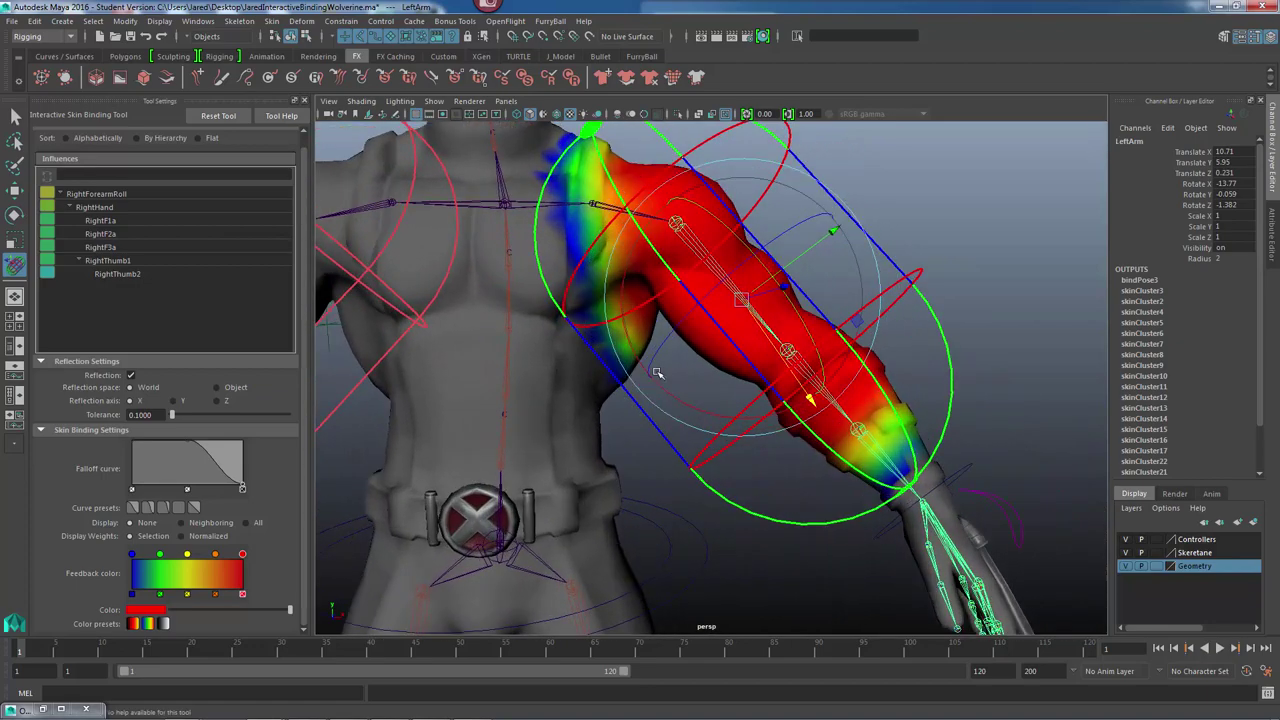
alt+drag(578, 318, 646, 384)
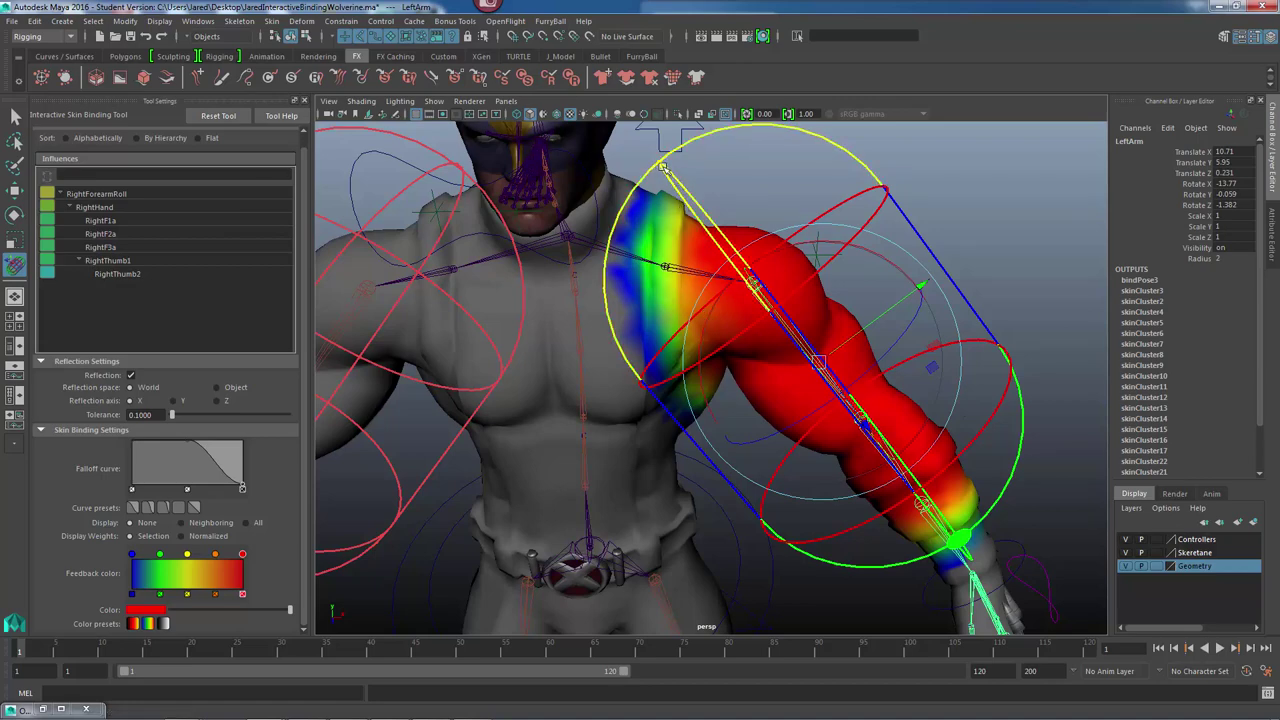
drag(663, 167, 643, 150)
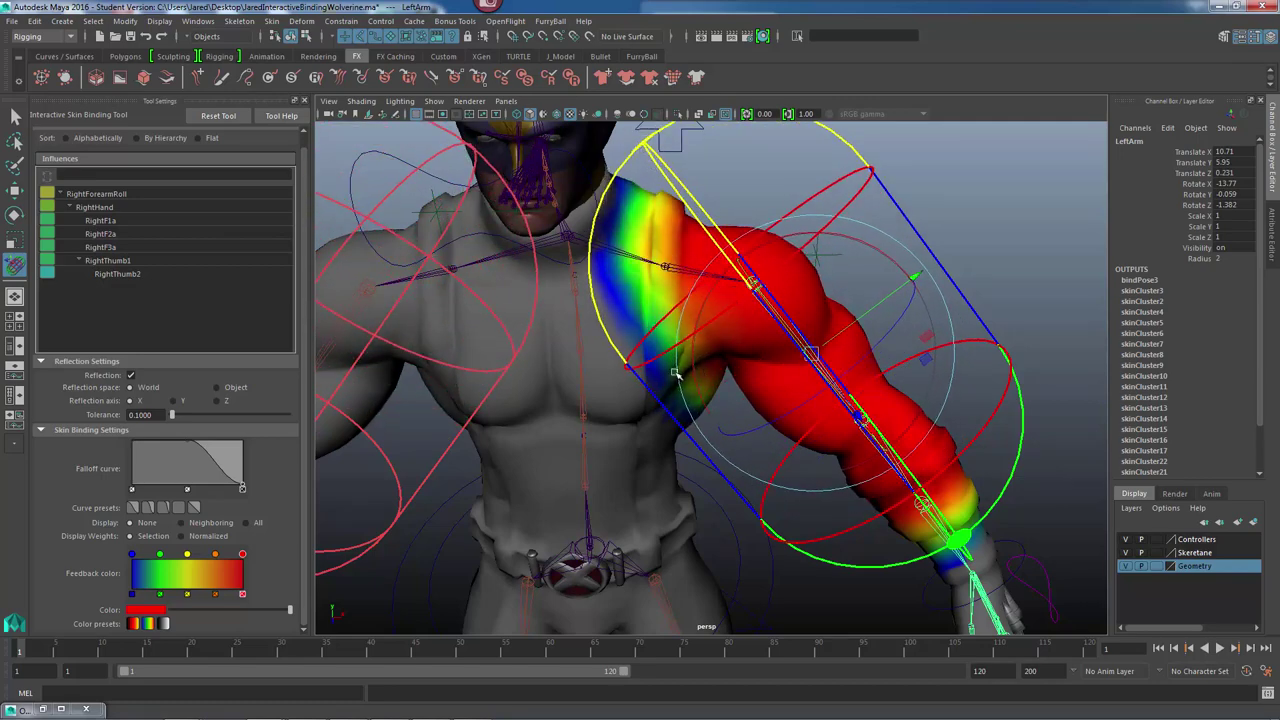
alt+drag(720, 430, 678, 357)
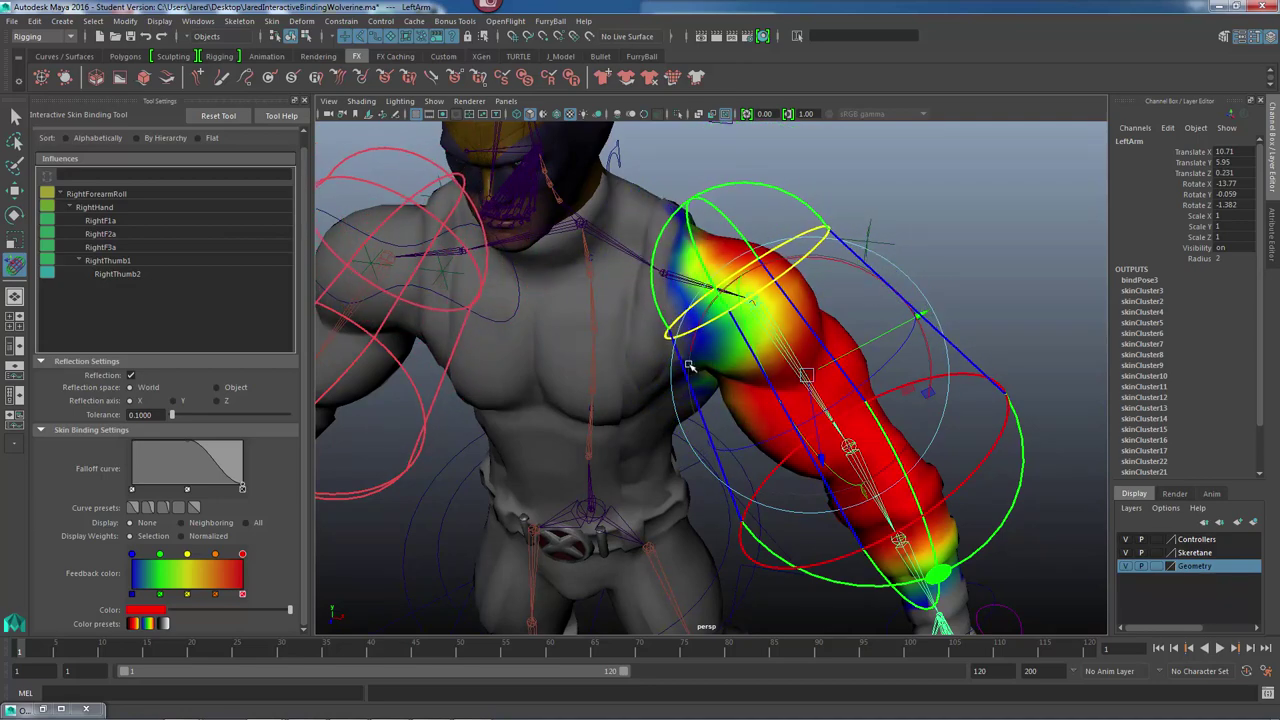
Resize the shoulder-end ring of the left upper arm's influence volume and inspect the falloff across the chest and armpit.
drag(689, 367, 744, 349)
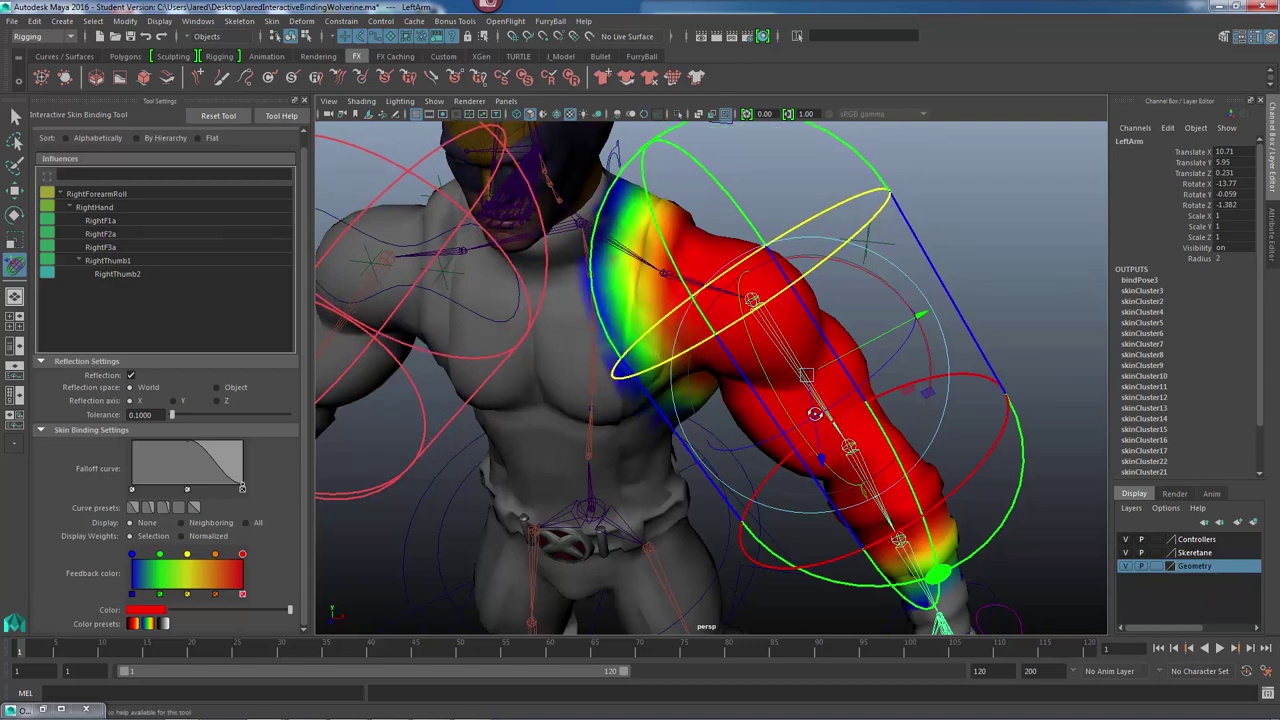
mouse_move(815, 414)
alt+mouse_down()
mouse_move(829, 383)
mouse_move(812, 403)
alt+mouse_up()
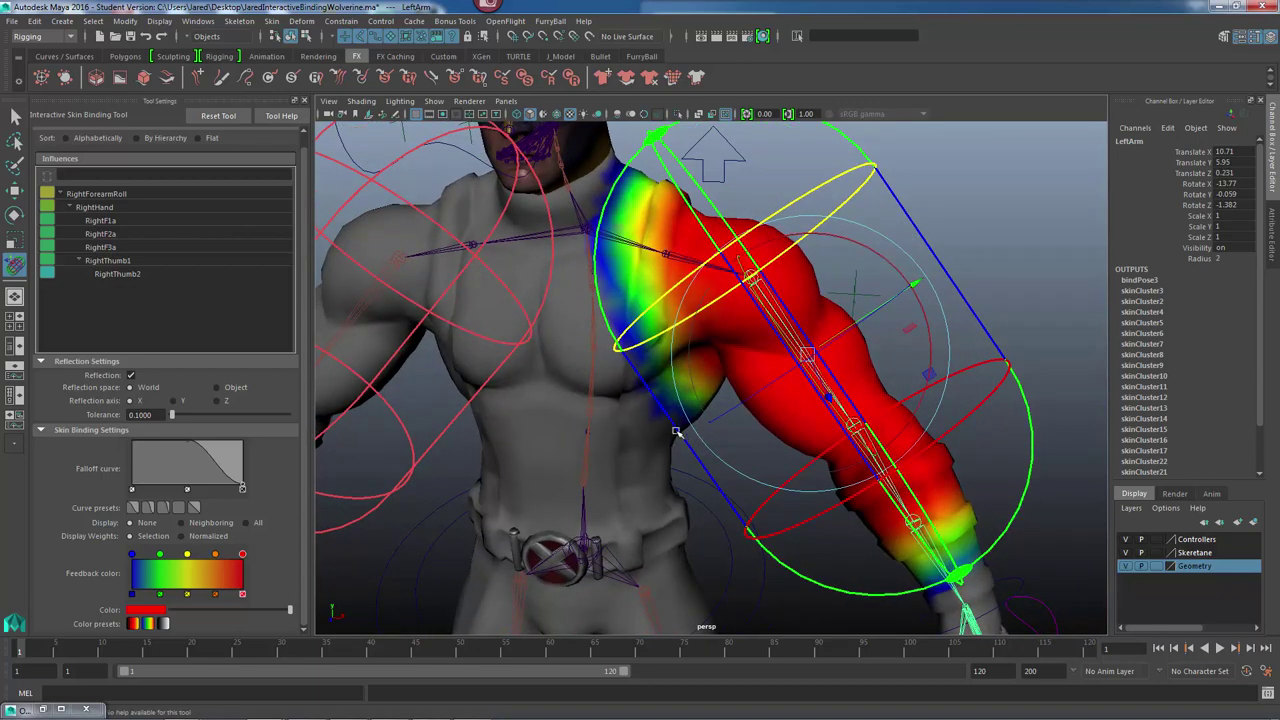
alt+drag(676, 432, 704, 420)
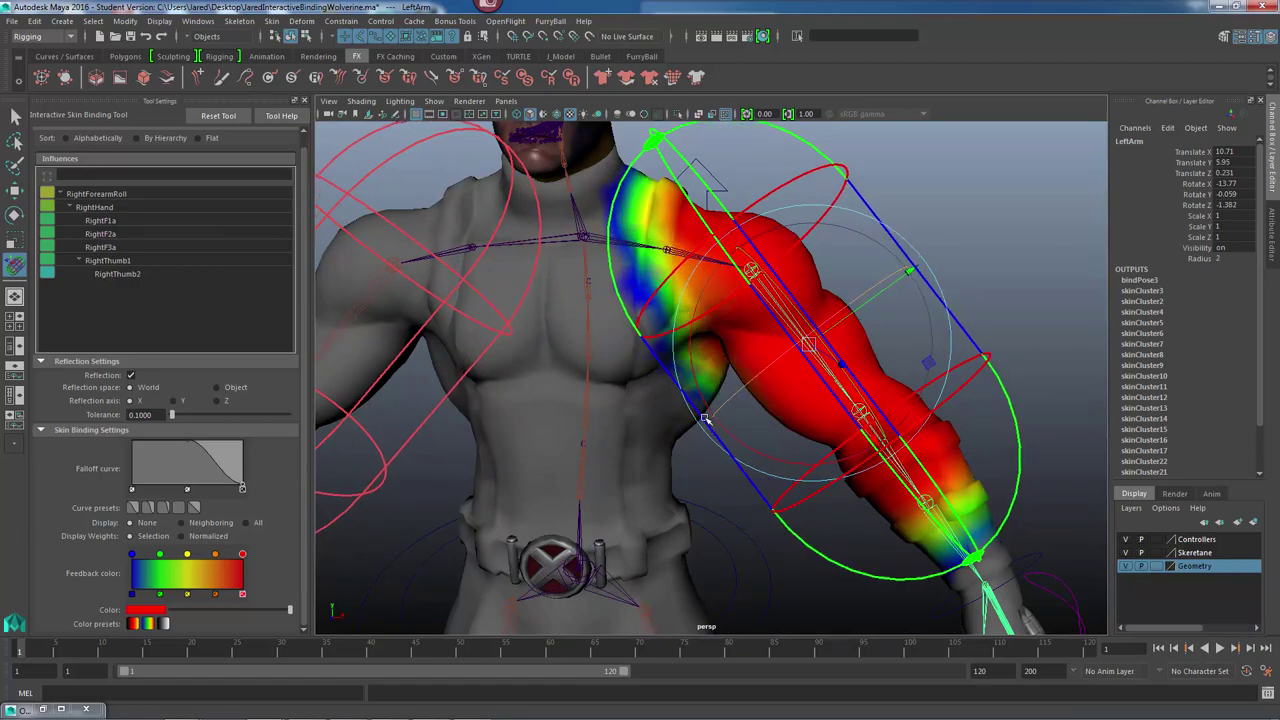
alt+drag(816, 412, 659, 375)
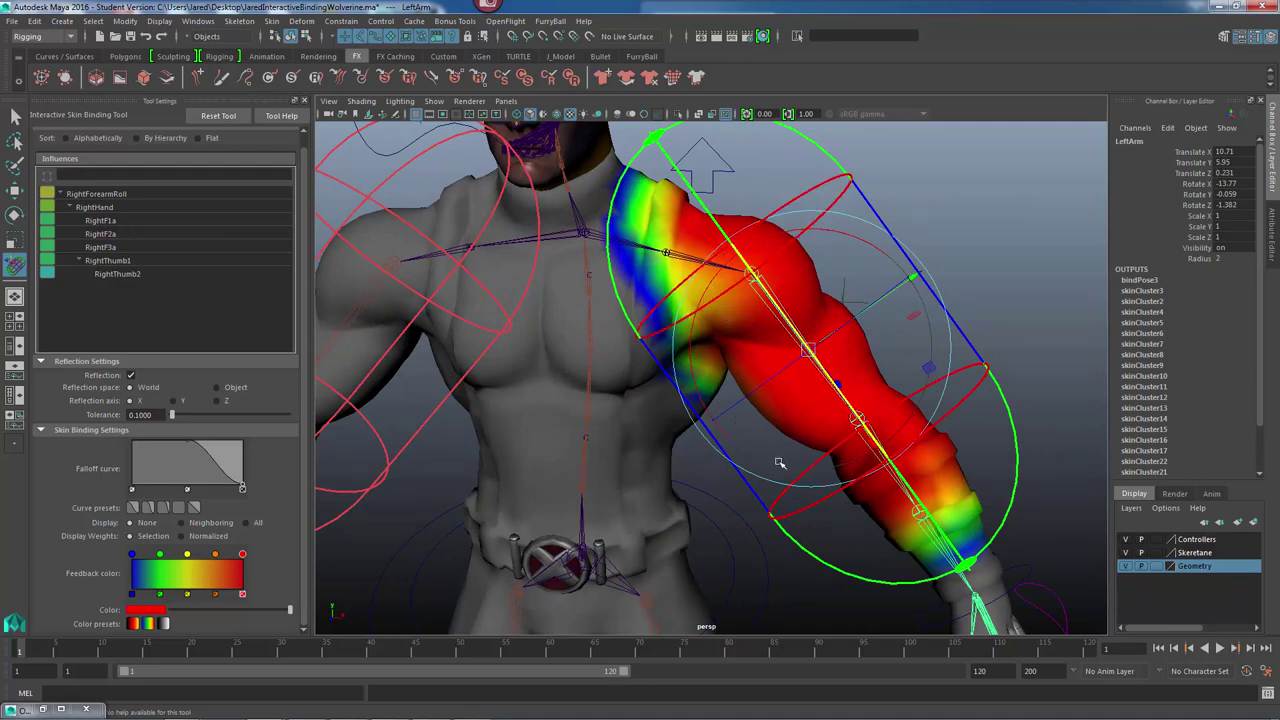
Pull the forearm end of the left upper arm's influence volume back up the arm to just above the elbow.
alt+drag(778, 463, 773, 408)
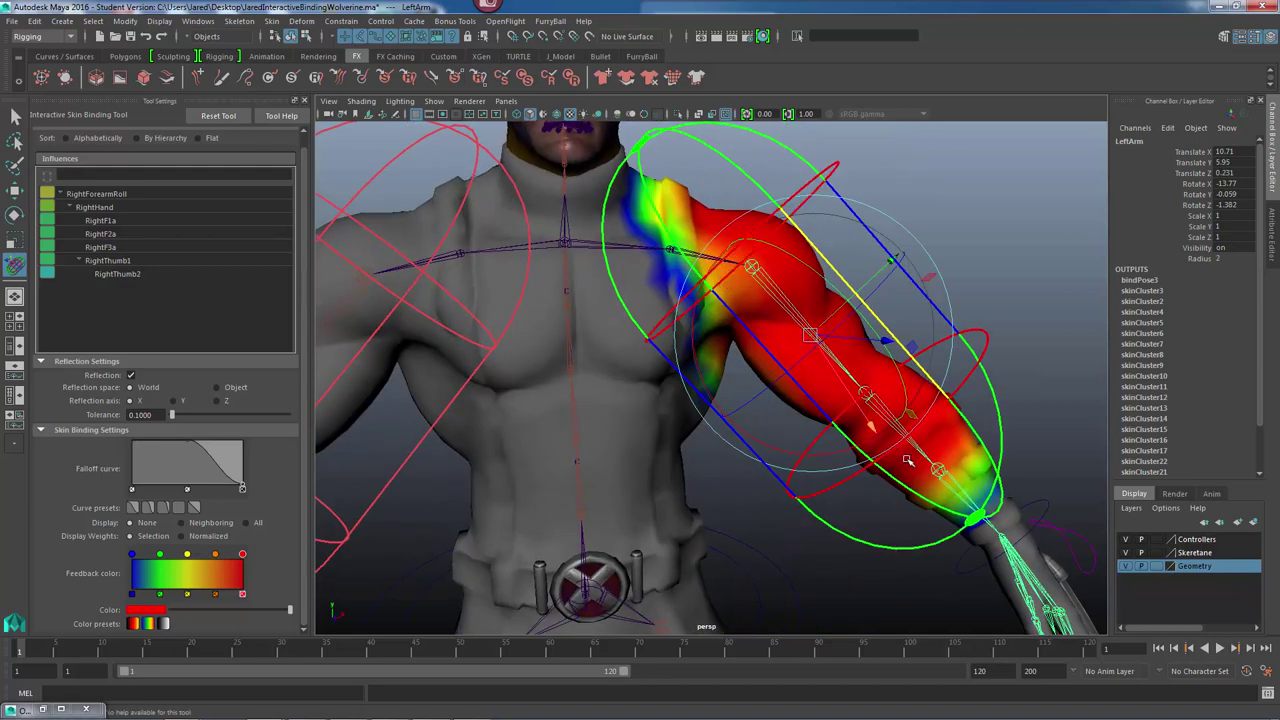
alt+drag(893, 464, 900, 411)
alt+drag(786, 411, 826, 430)
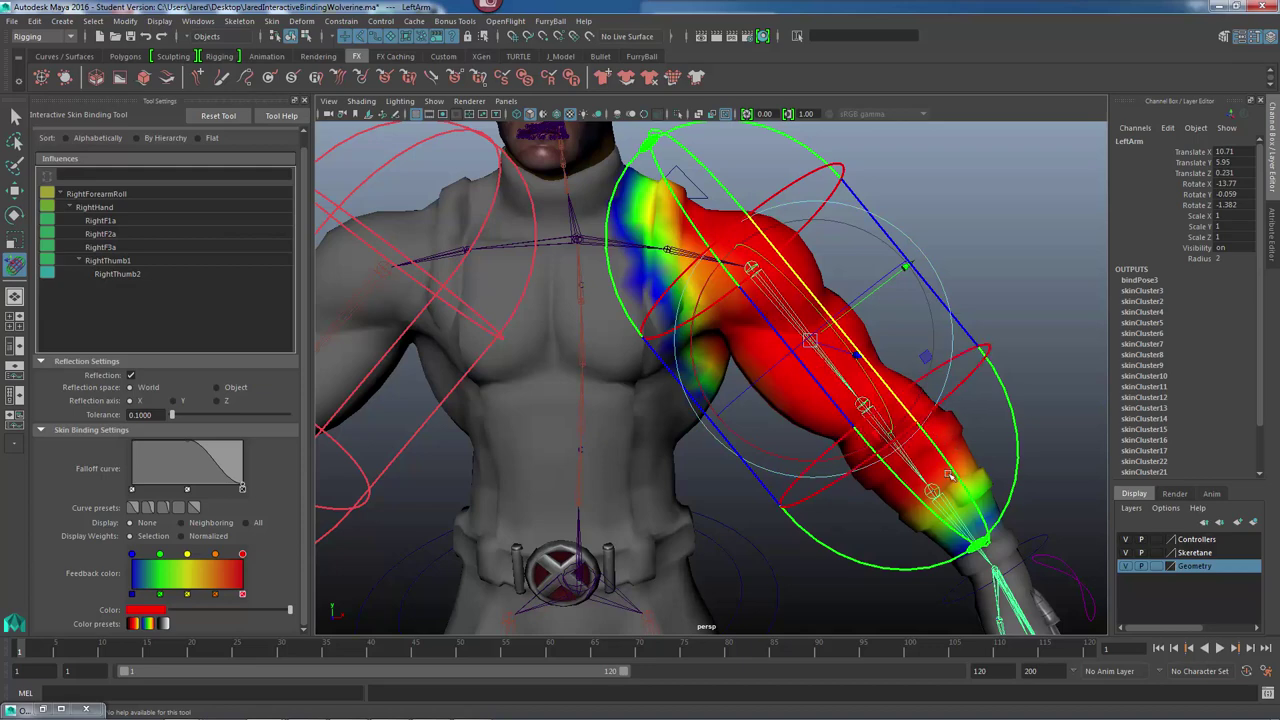
drag(972, 537, 843, 432)
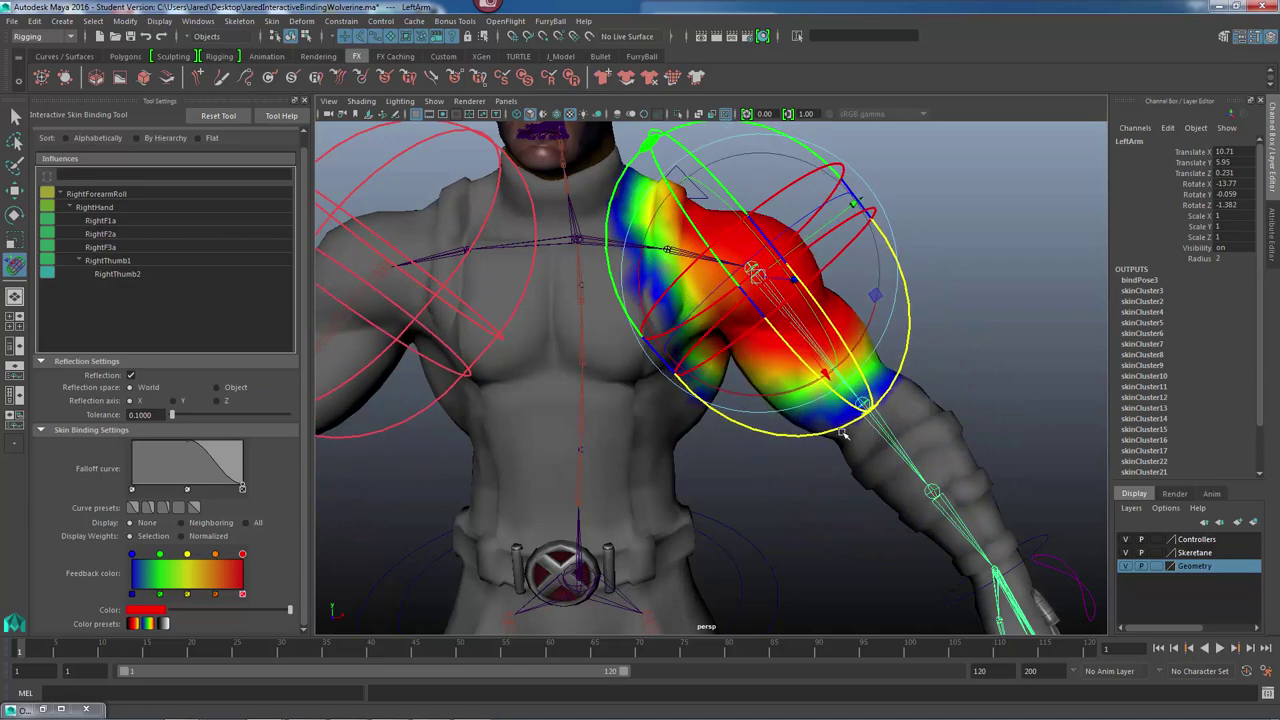
alt+right_drag(813, 420, 870, 408)
alt+middle_drag(870, 408, 872, 465)
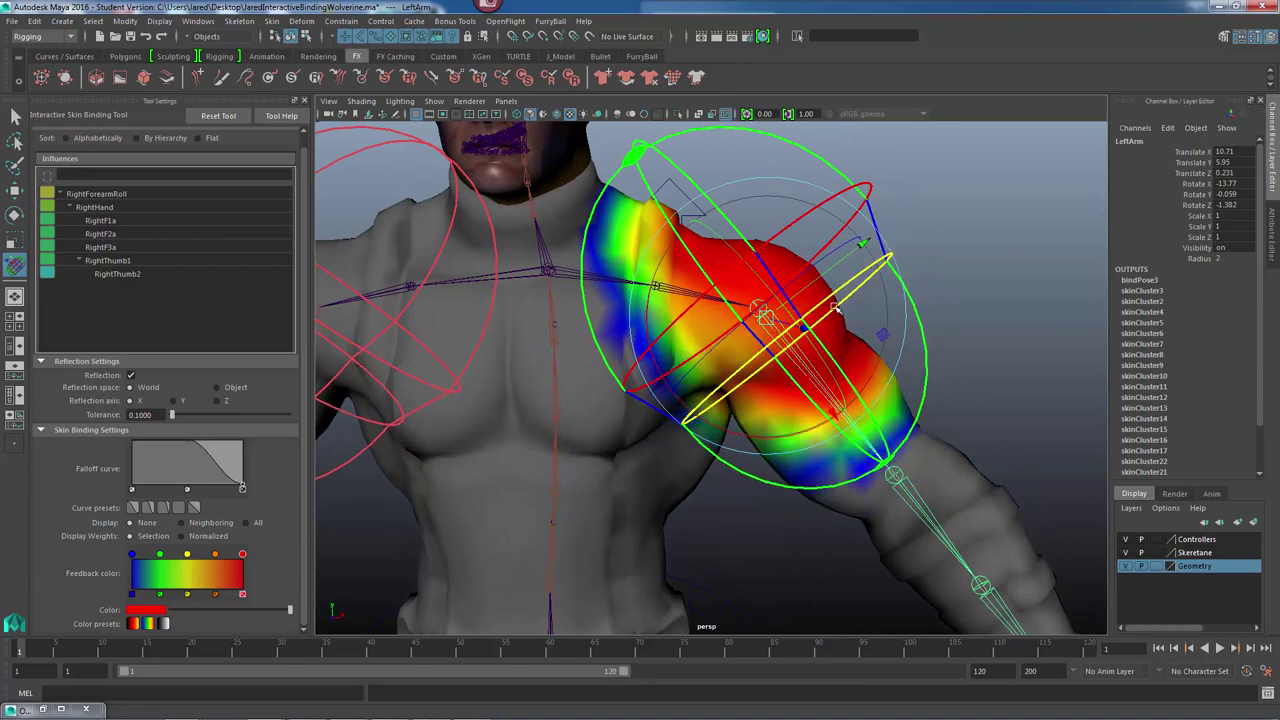
Widen the left upper arm's influence volume and inspect its falloff around the neck, chest and back of the armpit.
alt+drag(866, 284, 791, 405)
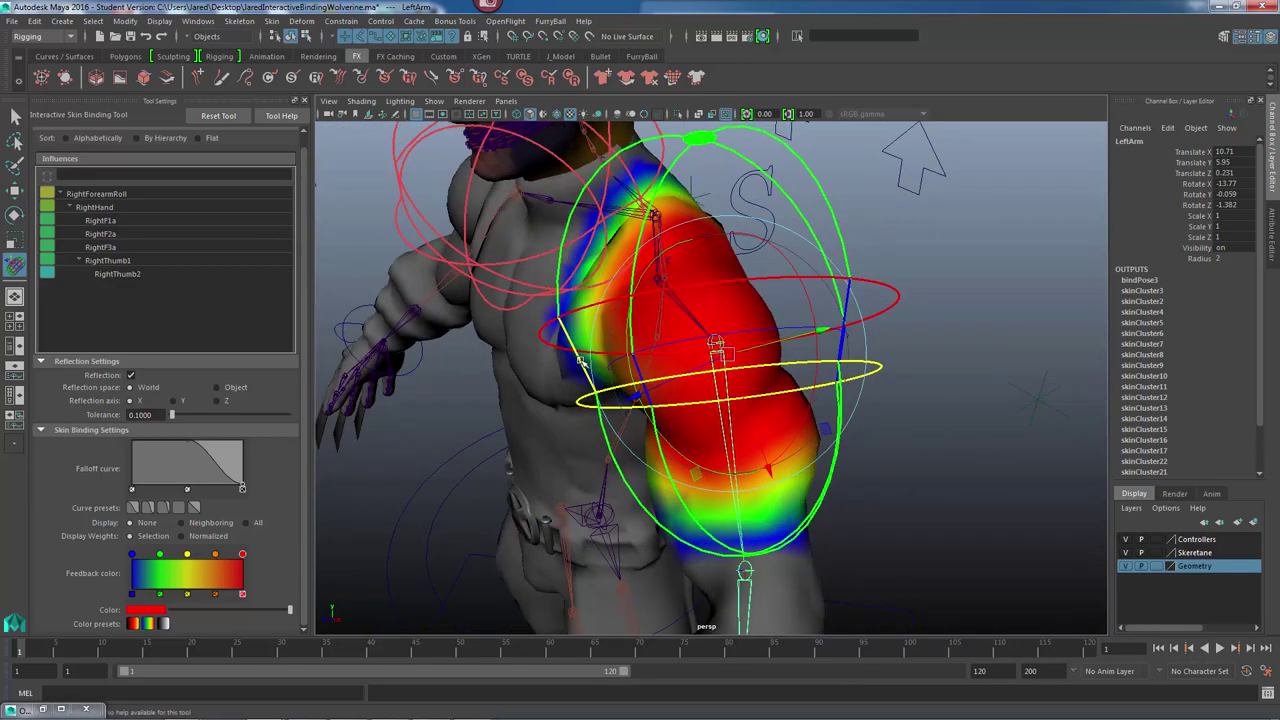
drag(579, 363, 913, 242)
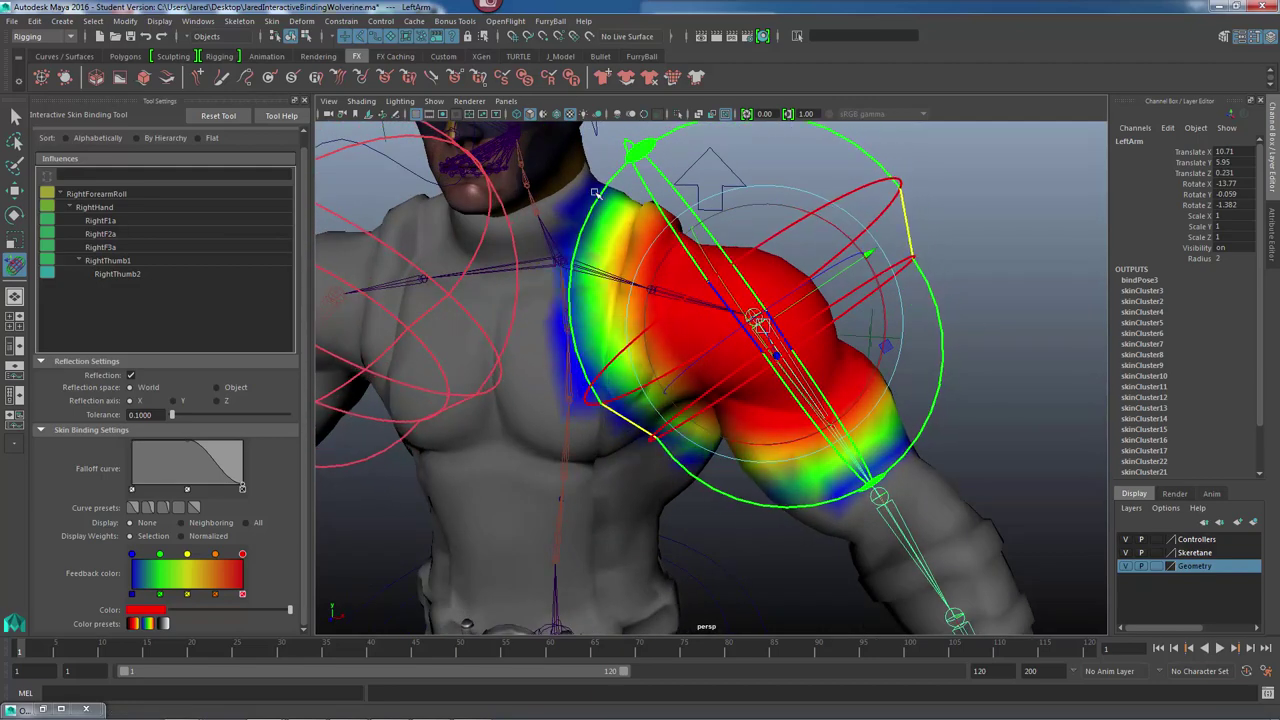
alt+drag(595, 193, 641, 170)
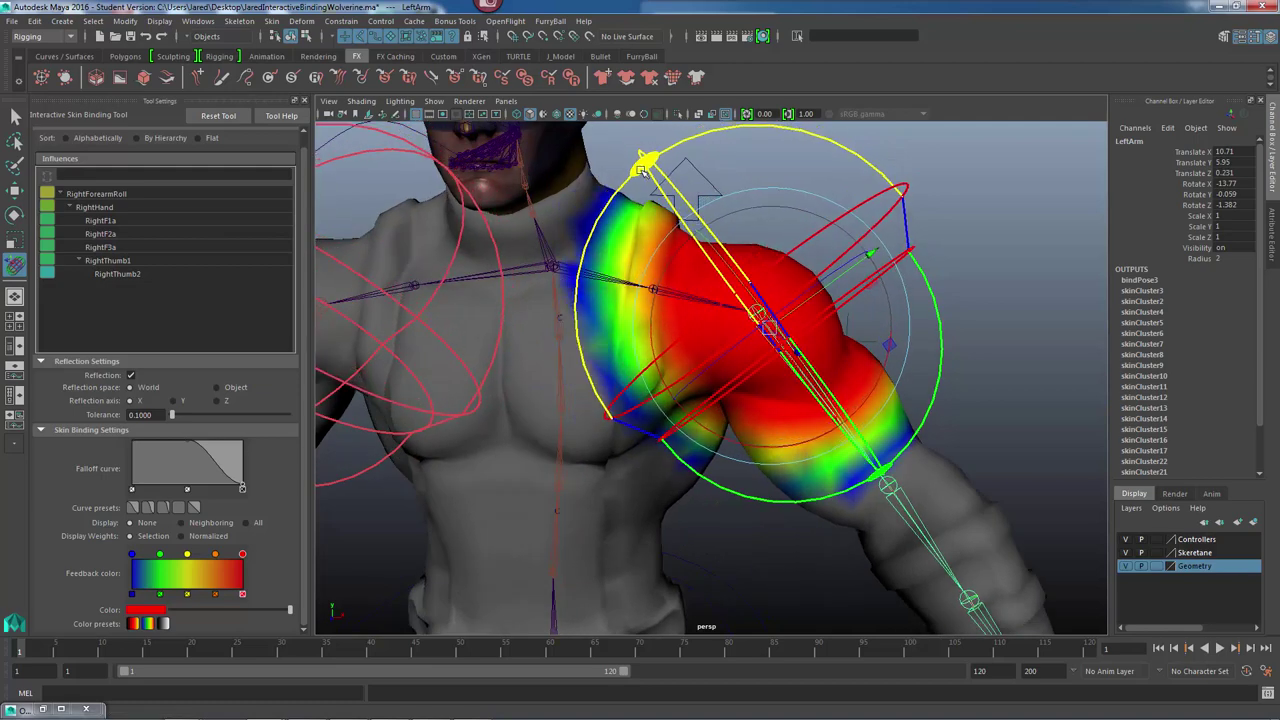
alt+drag(603, 410, 754, 486)
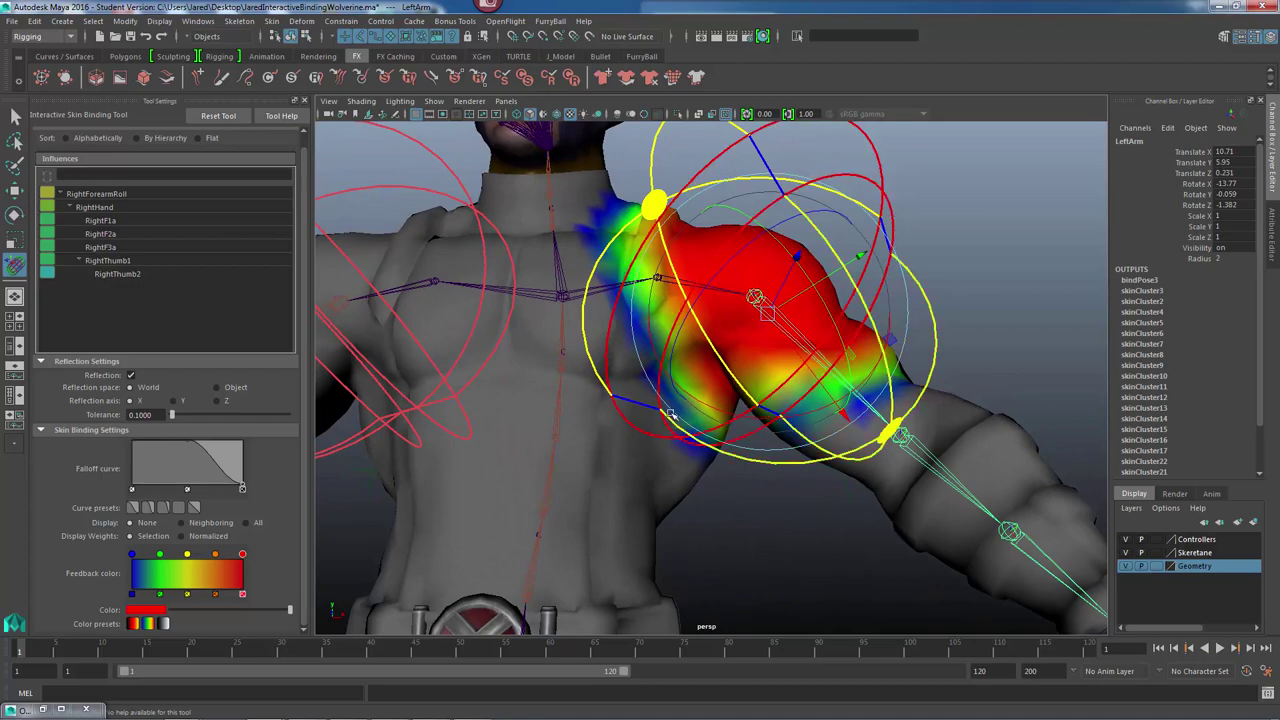
alt+drag(670, 412, 737, 476)
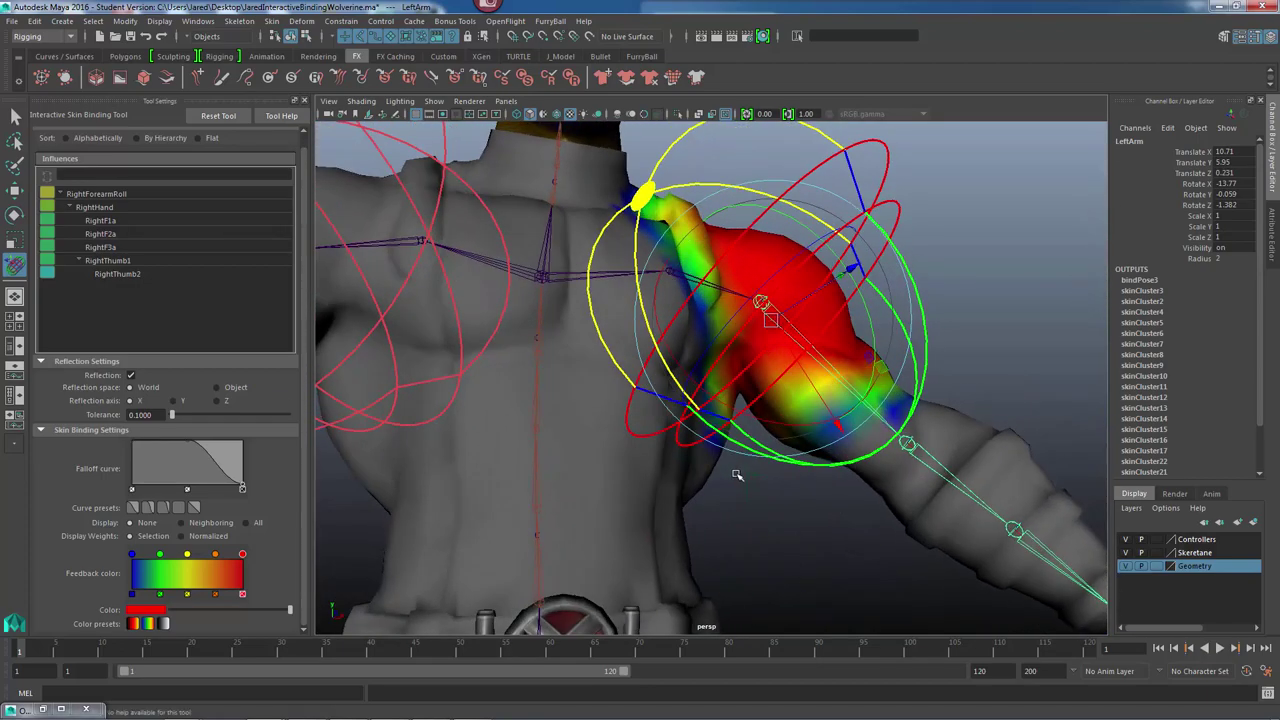
Extend the elbow end of the left upper arm's influence volume to the elbow and widen its elbow-side ring slightly.
drag(897, 434, 662, 493)
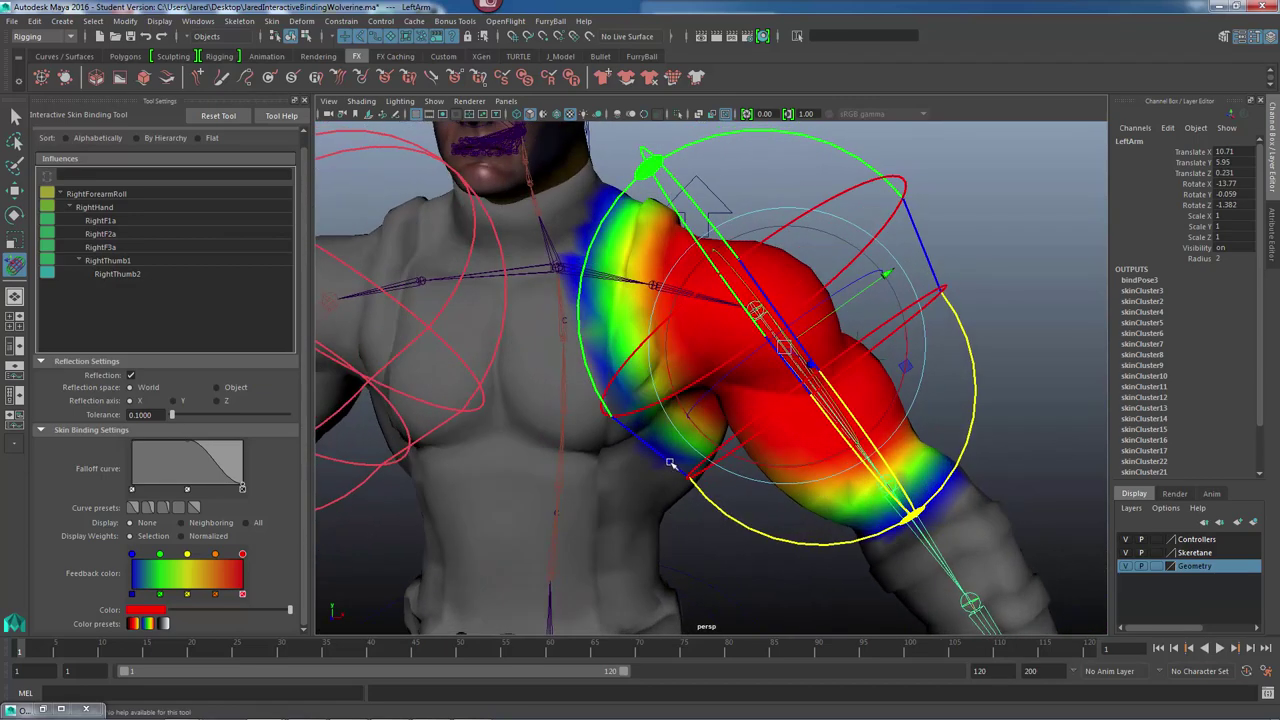
drag(695, 474, 742, 460)
alt+drag(896, 497, 931, 500)
alt+drag(813, 452, 736, 495)
alt+drag(833, 475, 866, 408)
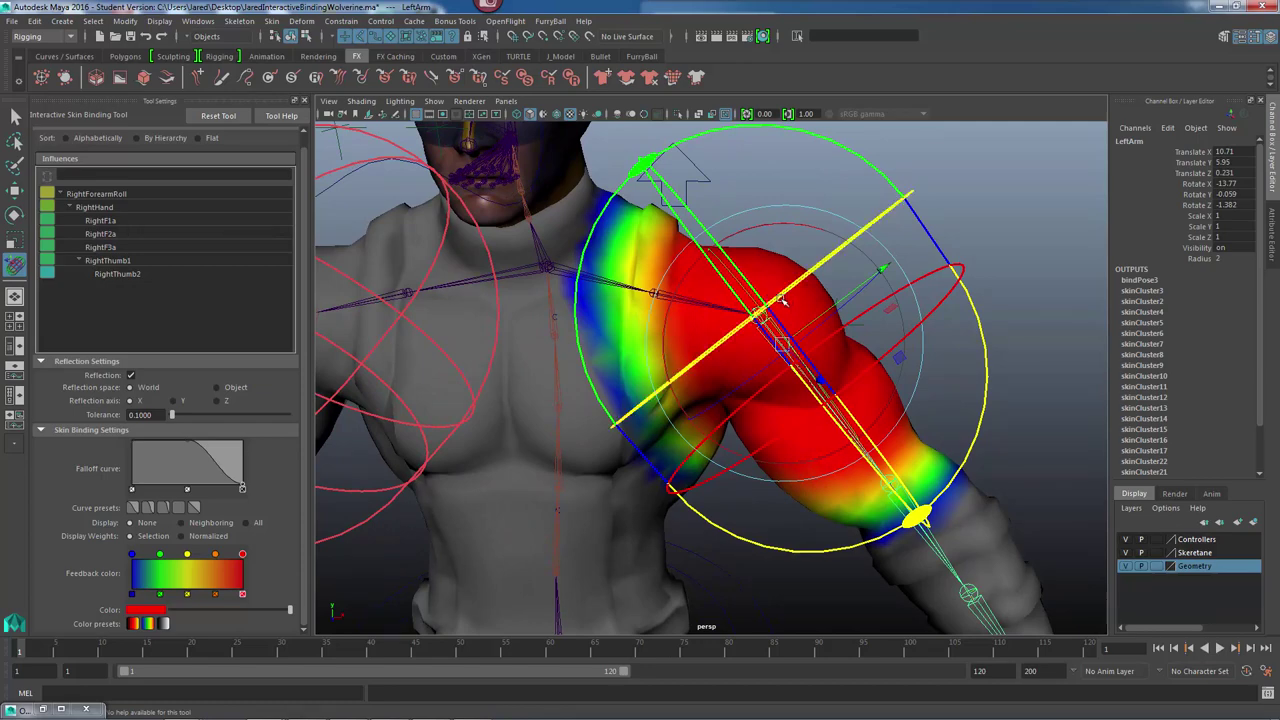
Rotate the left upper arm's influence volume to a more upright angle and check the weights at the armpit.
alt+drag(783, 327, 643, 390)
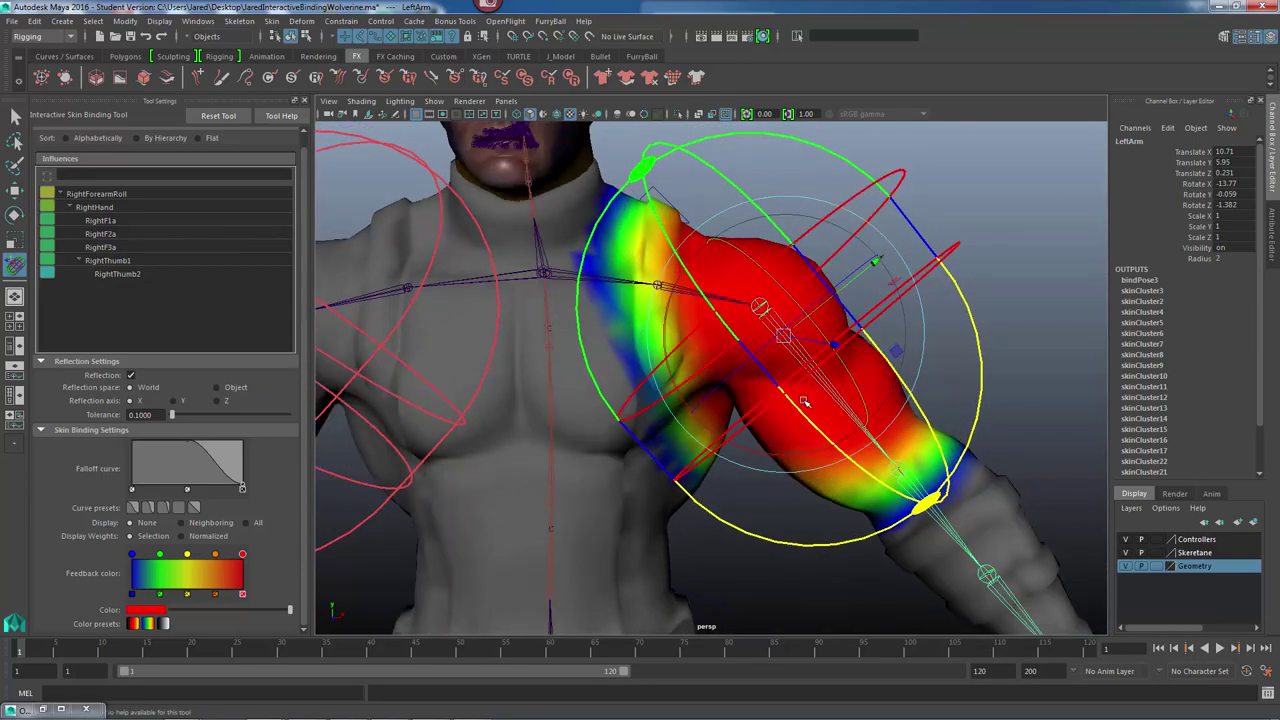
alt+drag(750, 385, 764, 402)
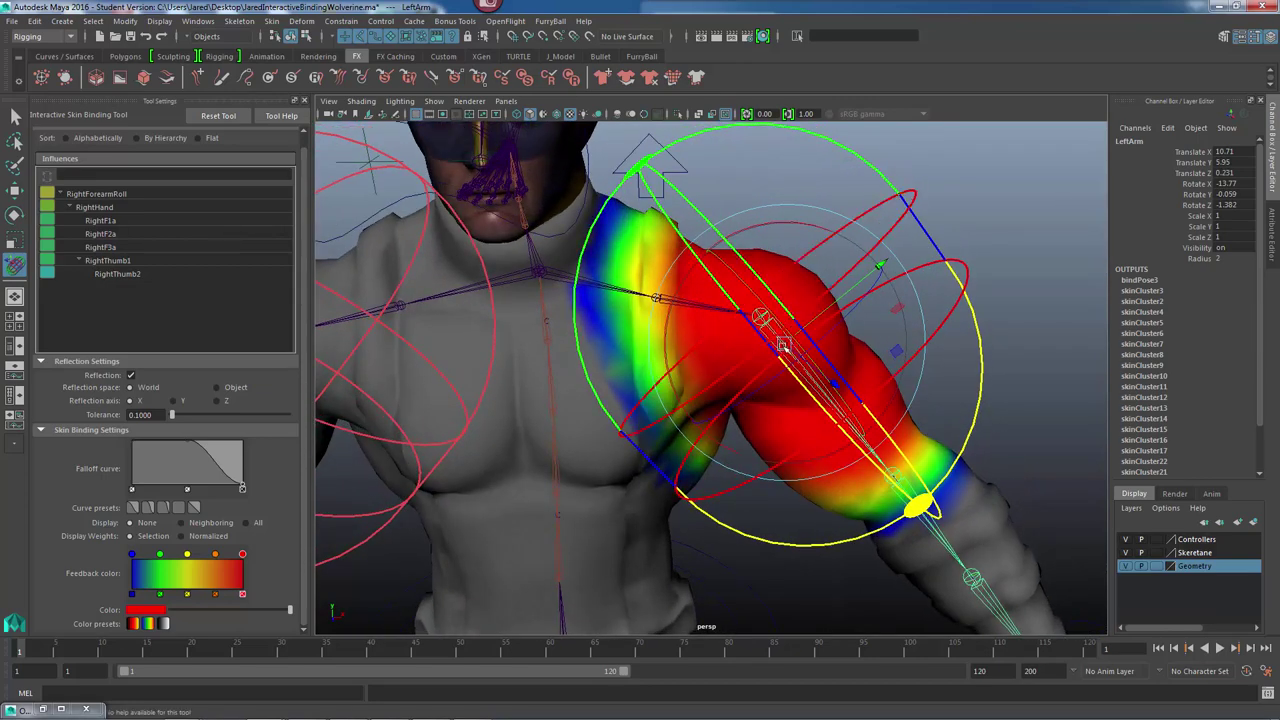
alt+drag(783, 345, 801, 247)
drag(818, 256, 813, 257)
alt+drag(743, 449, 752, 420)
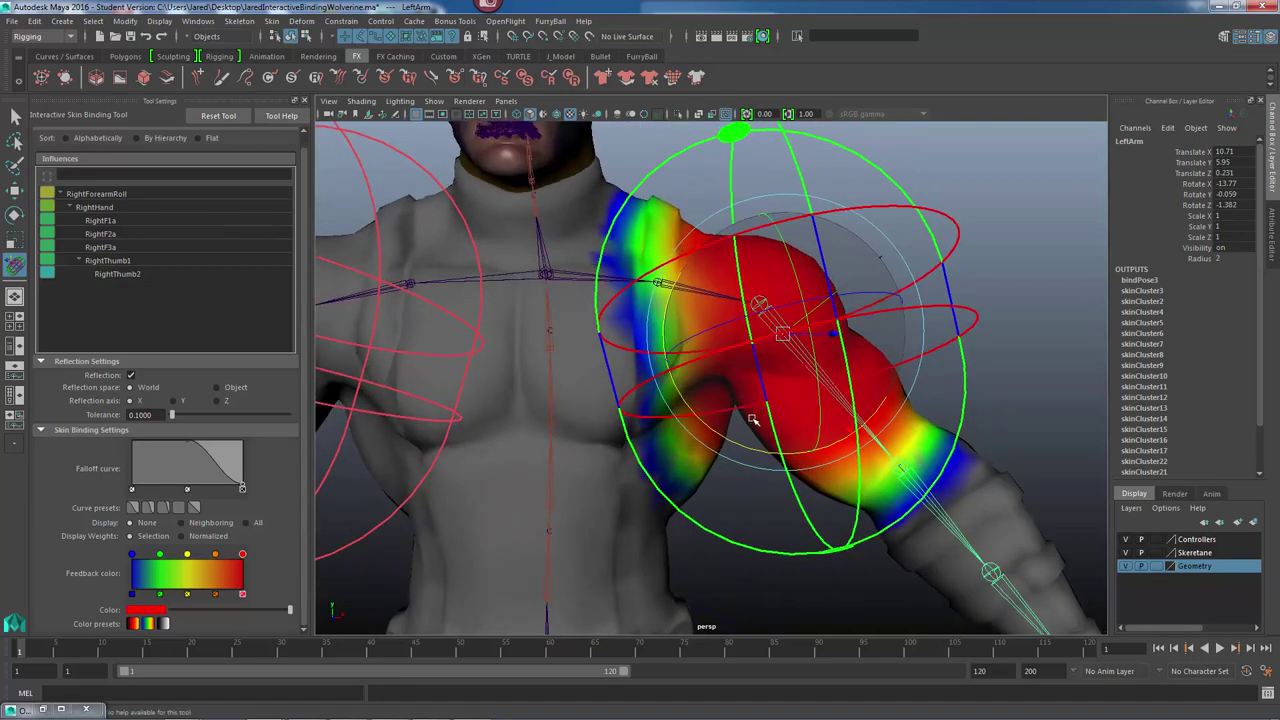
Reselect the left upper arm joint and narrow its influence volume so it pulls away from the chest and neck.
click(613, 371)
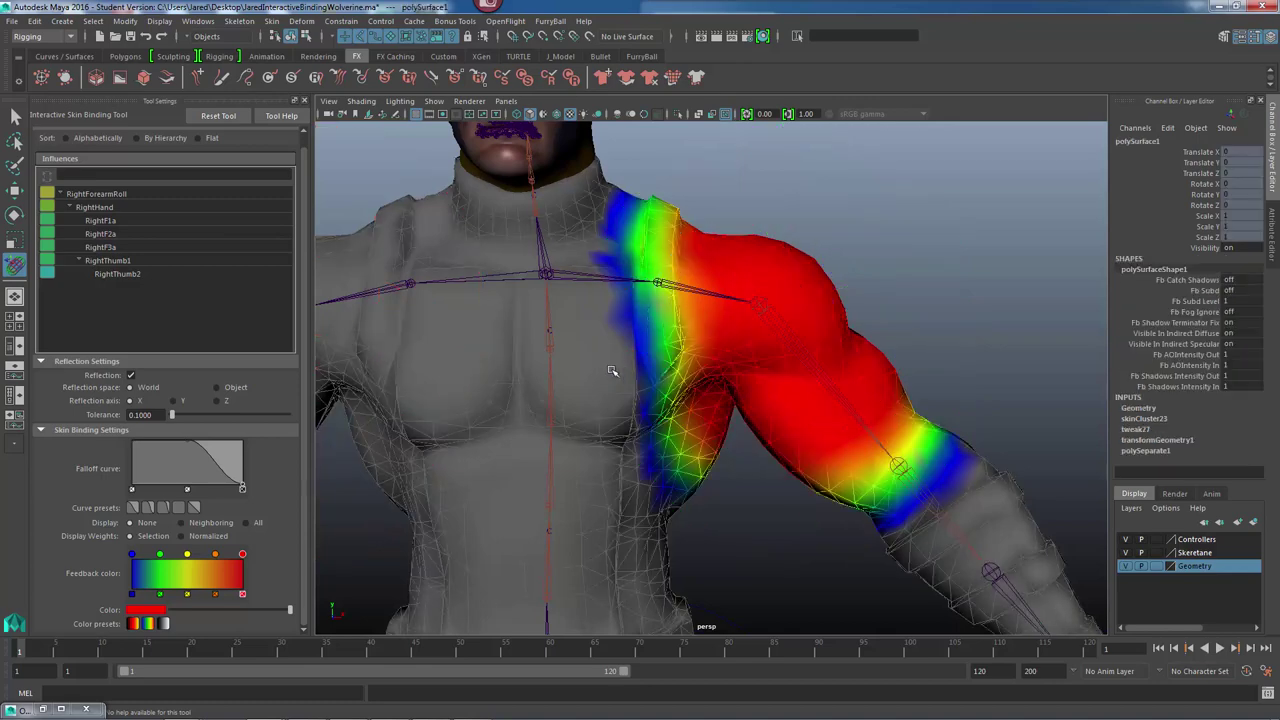
click(760, 309)
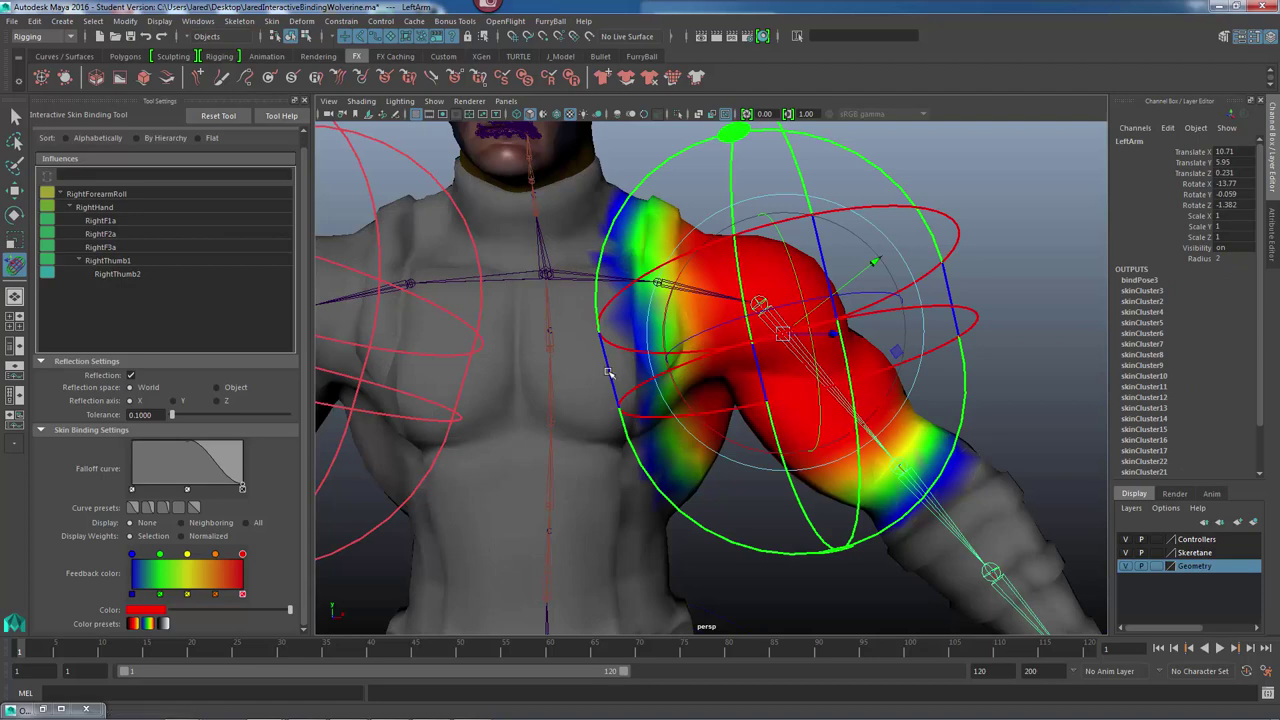
drag(607, 372, 658, 380)
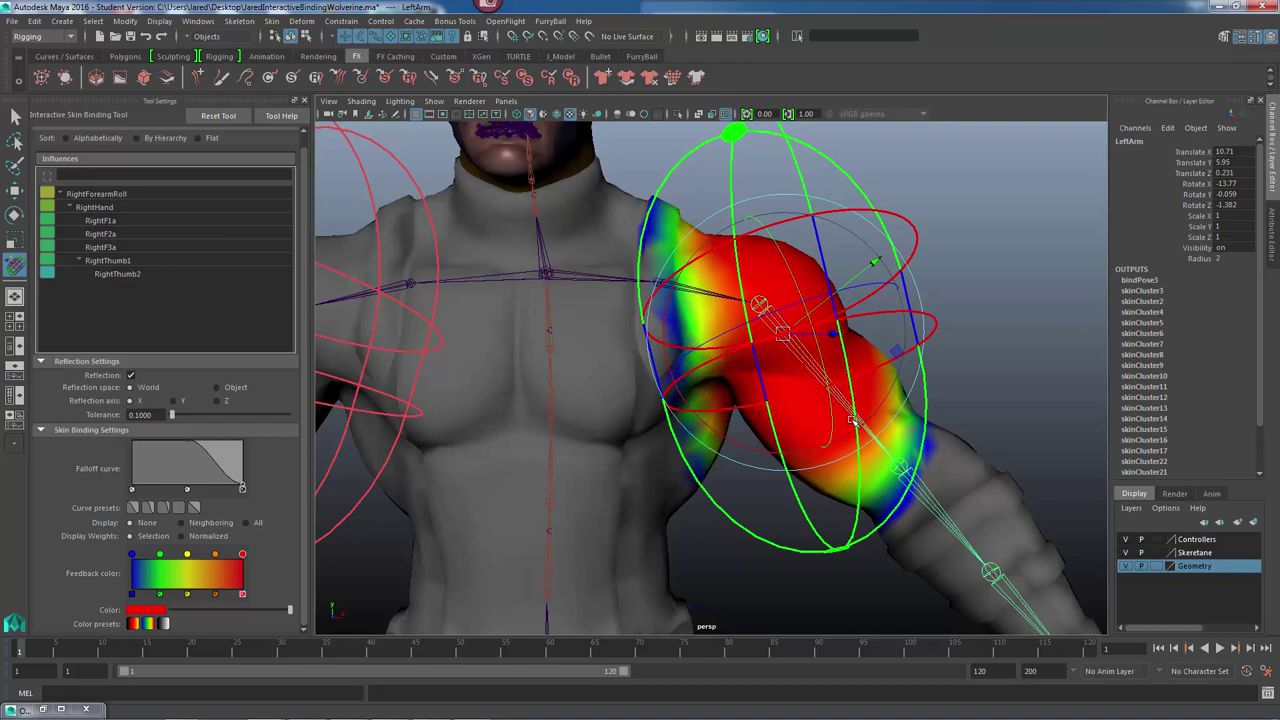
alt+drag(875, 297, 847, 300)
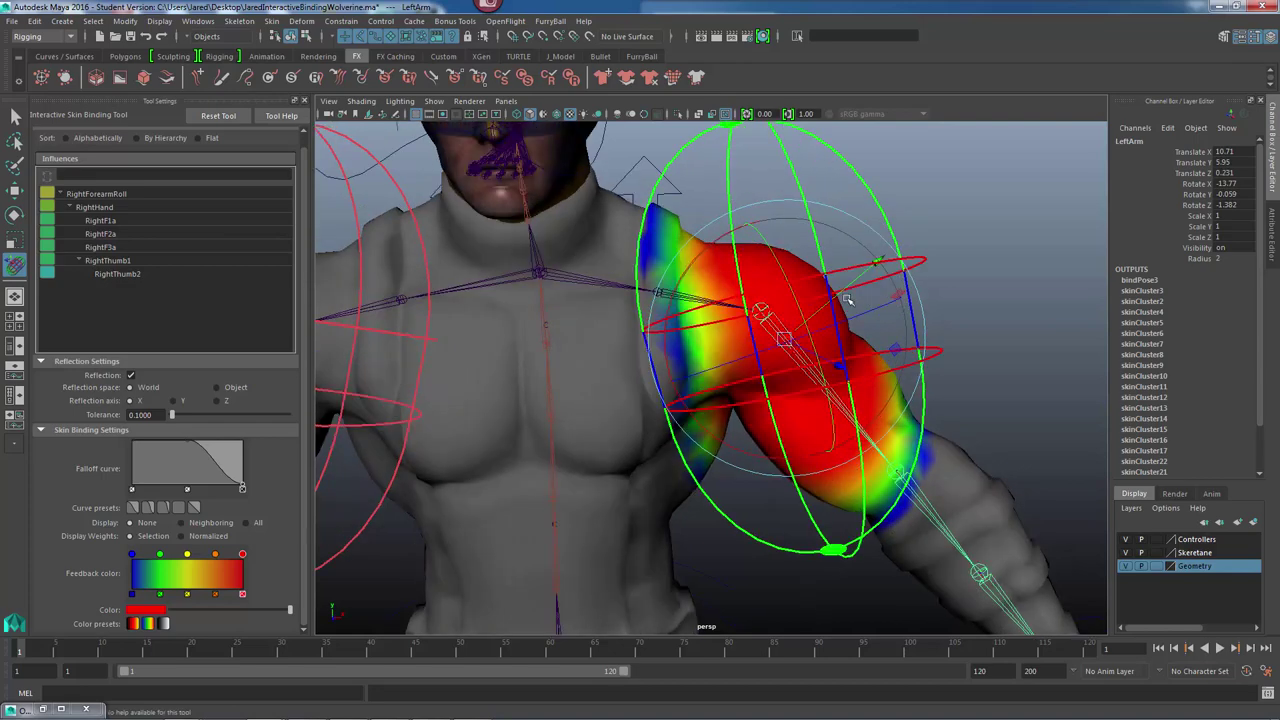
Rotate the left upper arm's influence volume back in line with the arm and fine-tune its elbow end.
drag(704, 254, 699, 262)
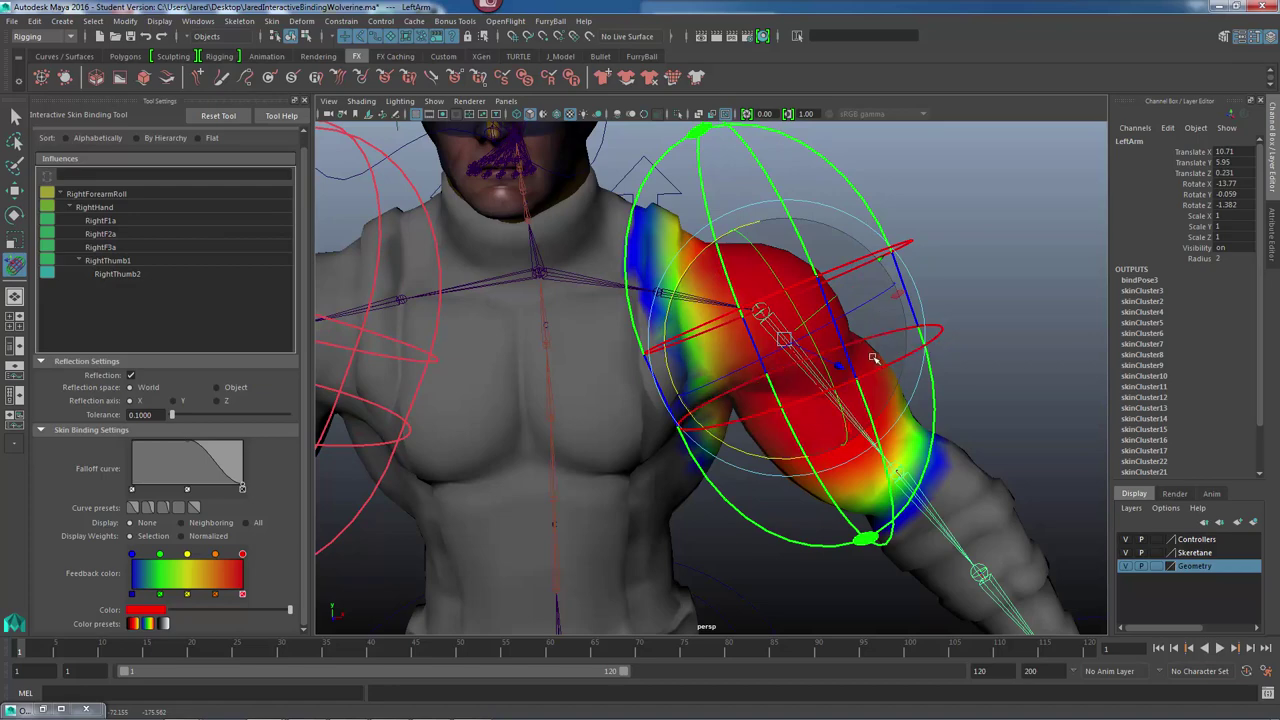
alt+drag(873, 357, 833, 346)
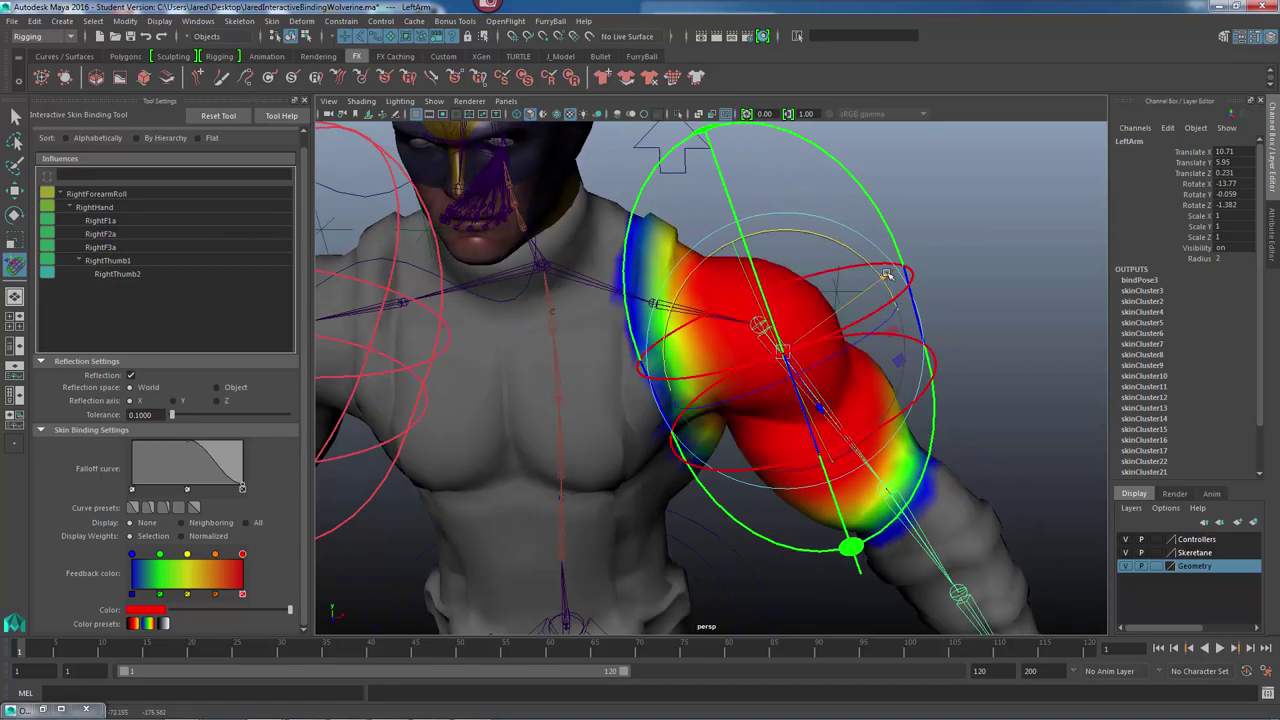
mouse_move(886, 274)
mouse_down()
mouse_move(874, 285)
mouse_move(857, 249)
mouse_move(766, 337)
mouse_move(752, 398)
mouse_move(587, 399)
mouse_move(691, 383)
mouse_move(928, 416)
mouse_move(812, 412)
mouse_up()
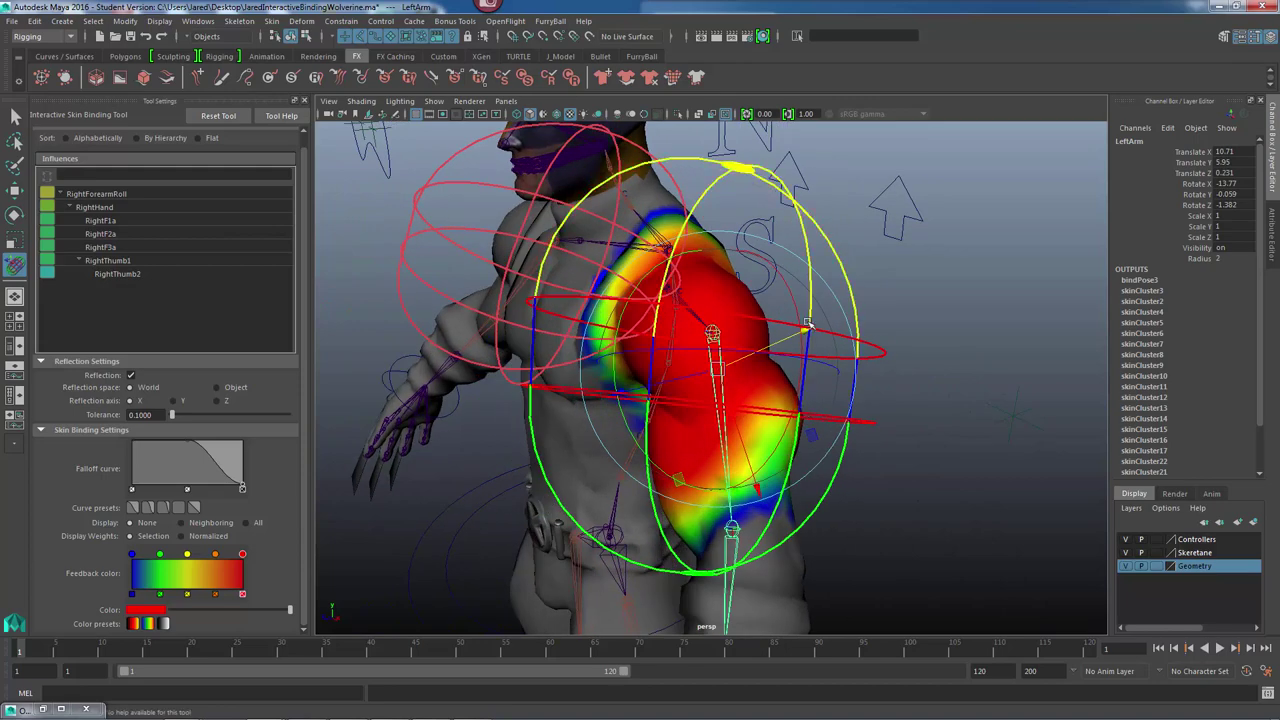
drag(798, 301, 786, 288)
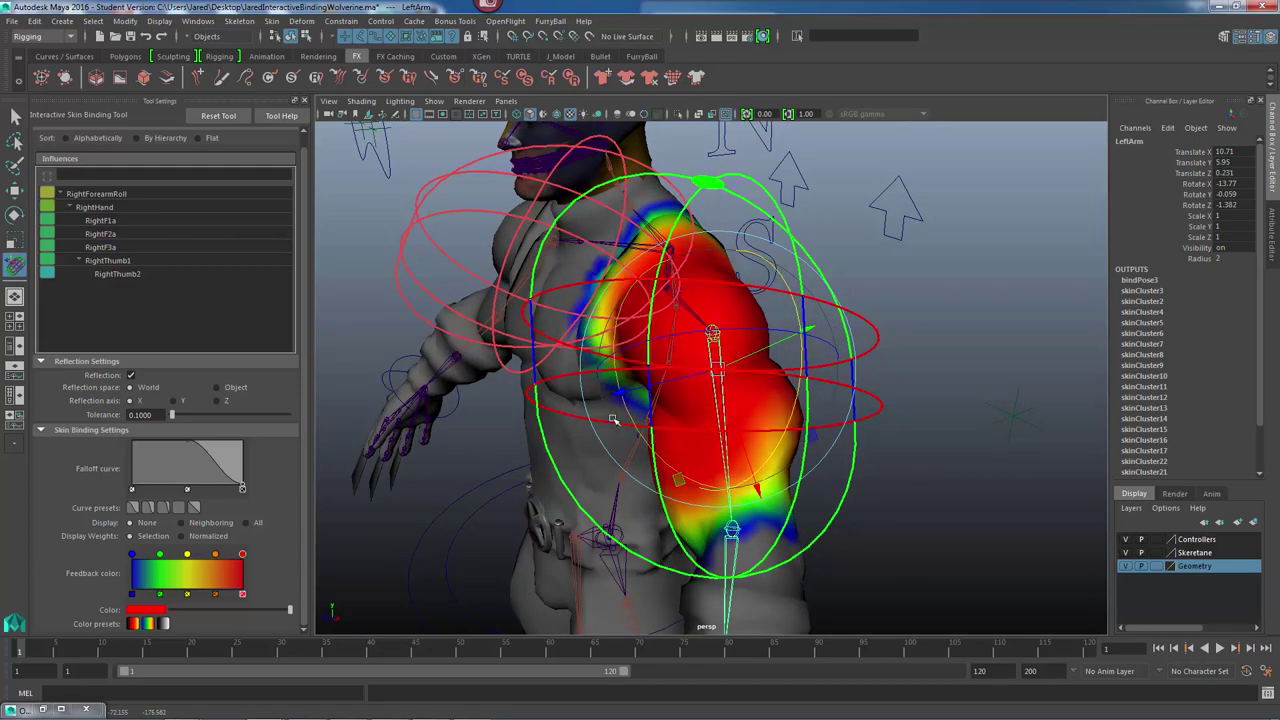
drag(607, 450, 686, 409)
alt+drag(765, 485, 770, 416)
drag(917, 501, 913, 503)
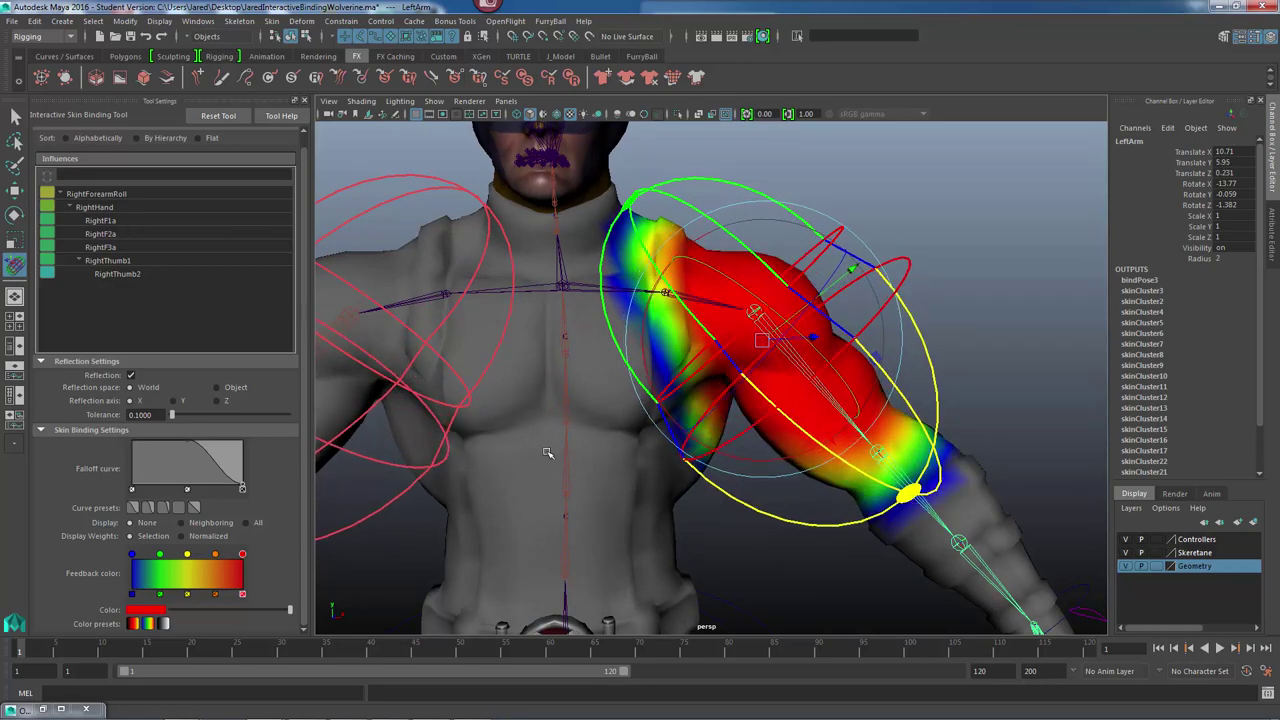
Show the model in four views and frame the left upper arm's influence volume closely in each one.
key(space)
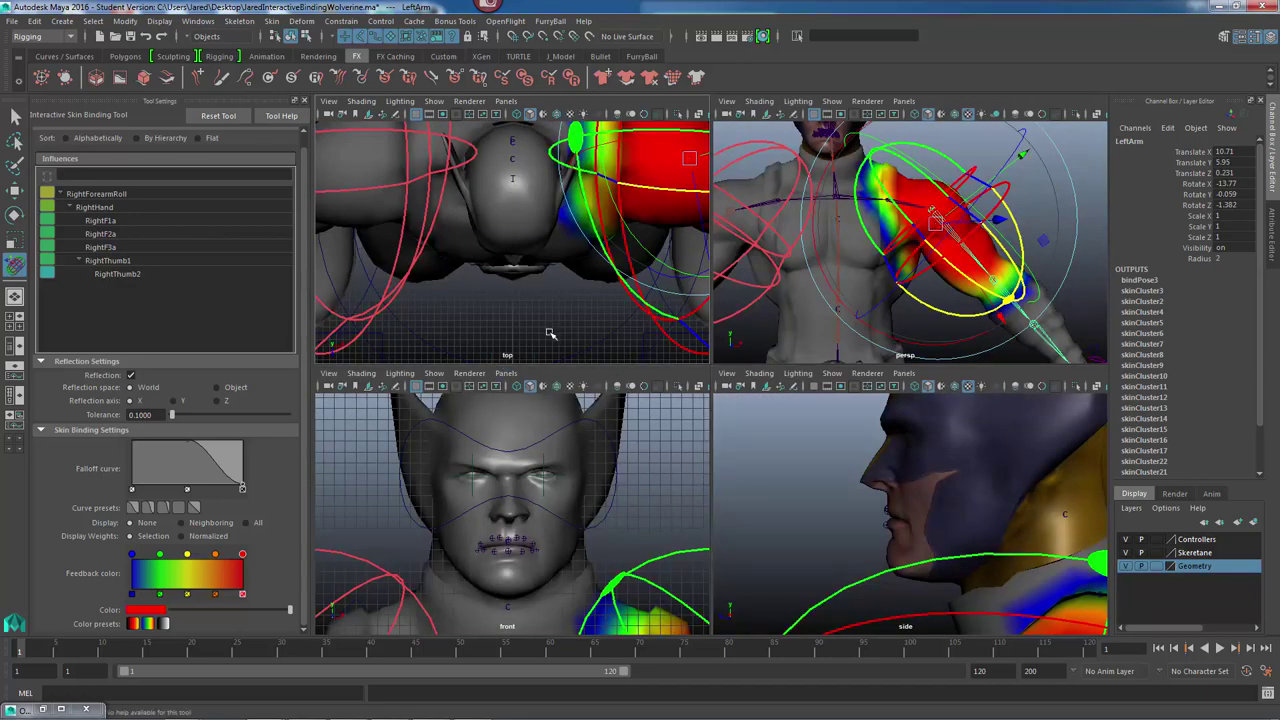
key(shift+f)
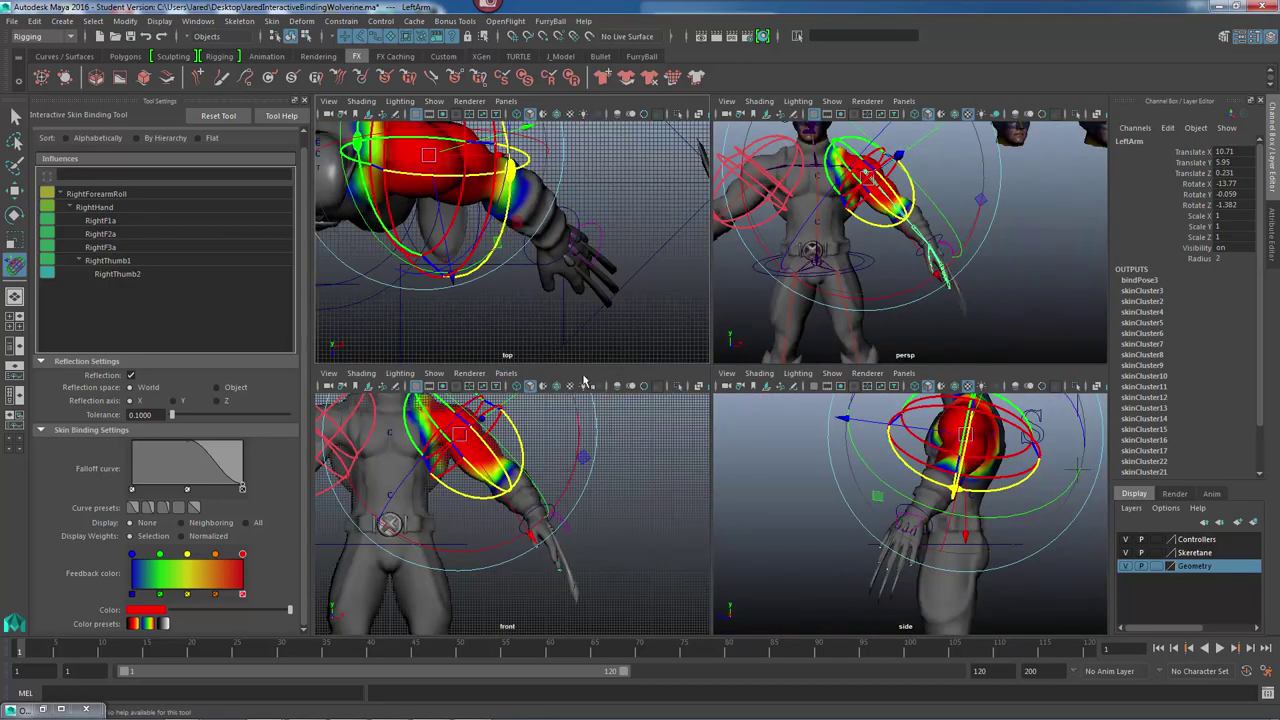
scroll(601, 190, up, 4)
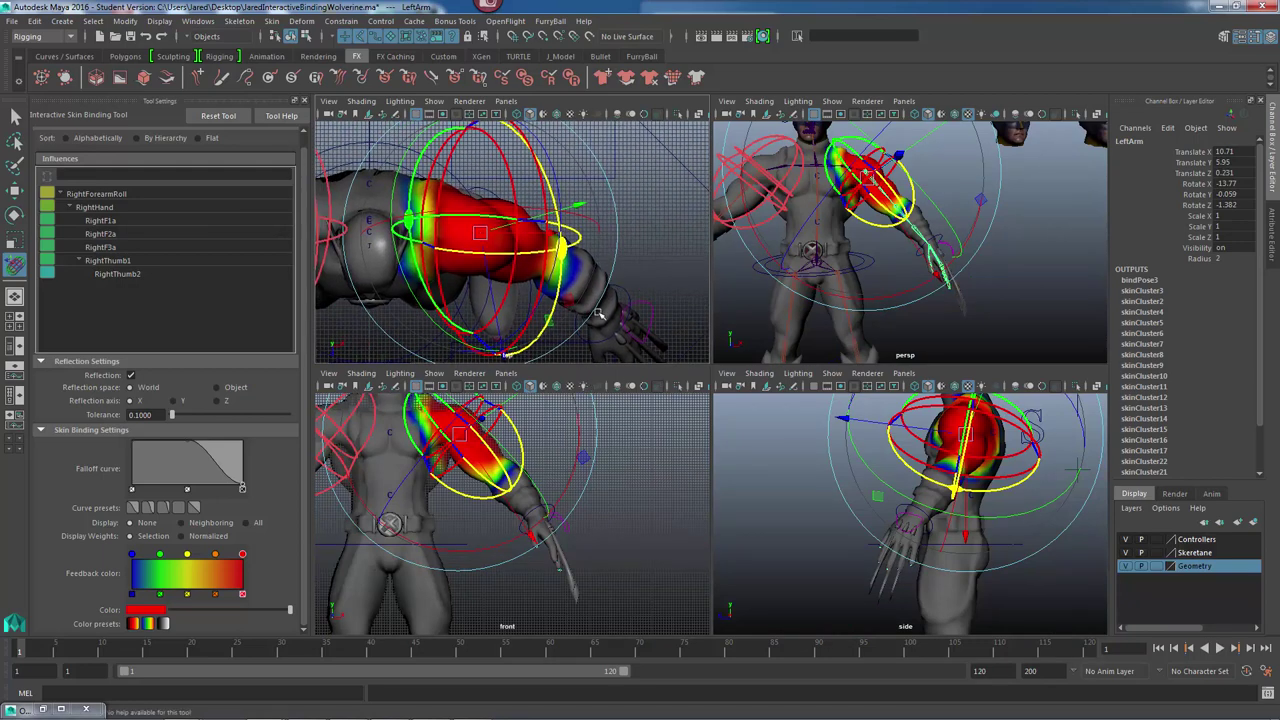
scroll(523, 537, down, 2)
scroll(523, 537, up, 5)
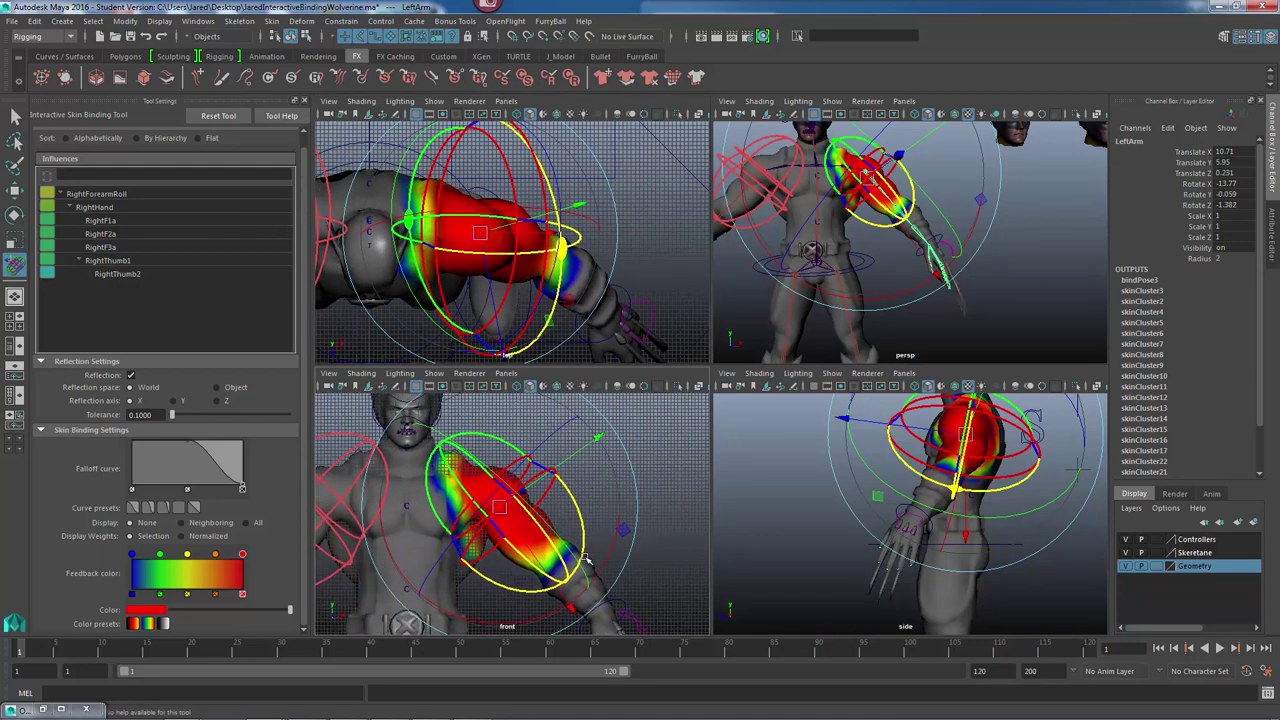
scroll(916, 482, up, 5)
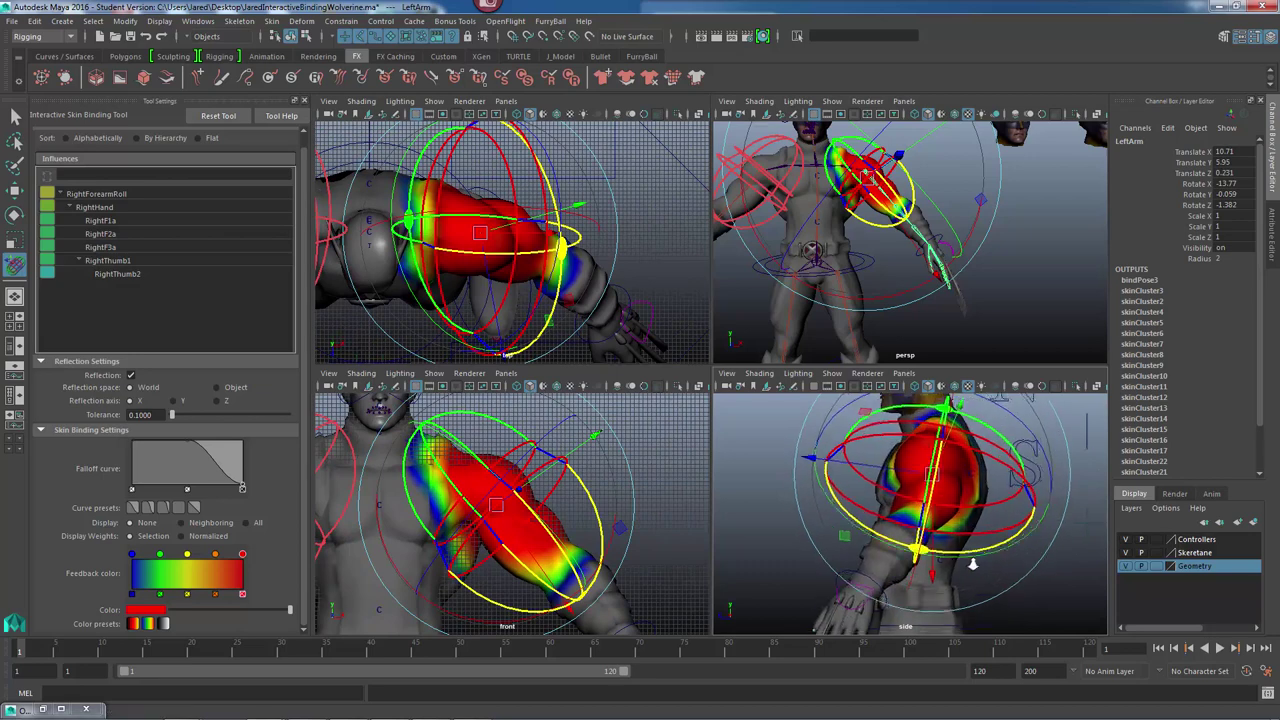
alt+middle_drag(924, 150, 893, 259)
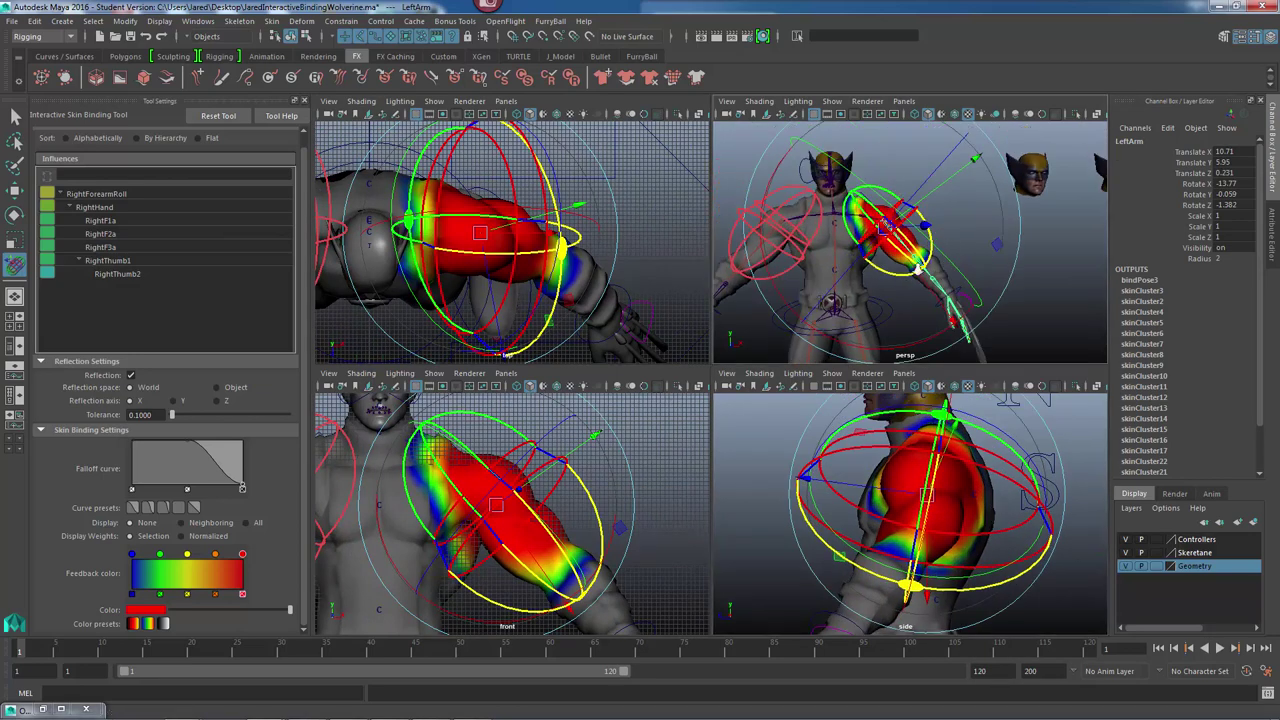
alt+right_drag(893, 259, 994, 280)
alt+middle_drag(994, 280, 950, 267)
scroll(951, 268, up, 1)
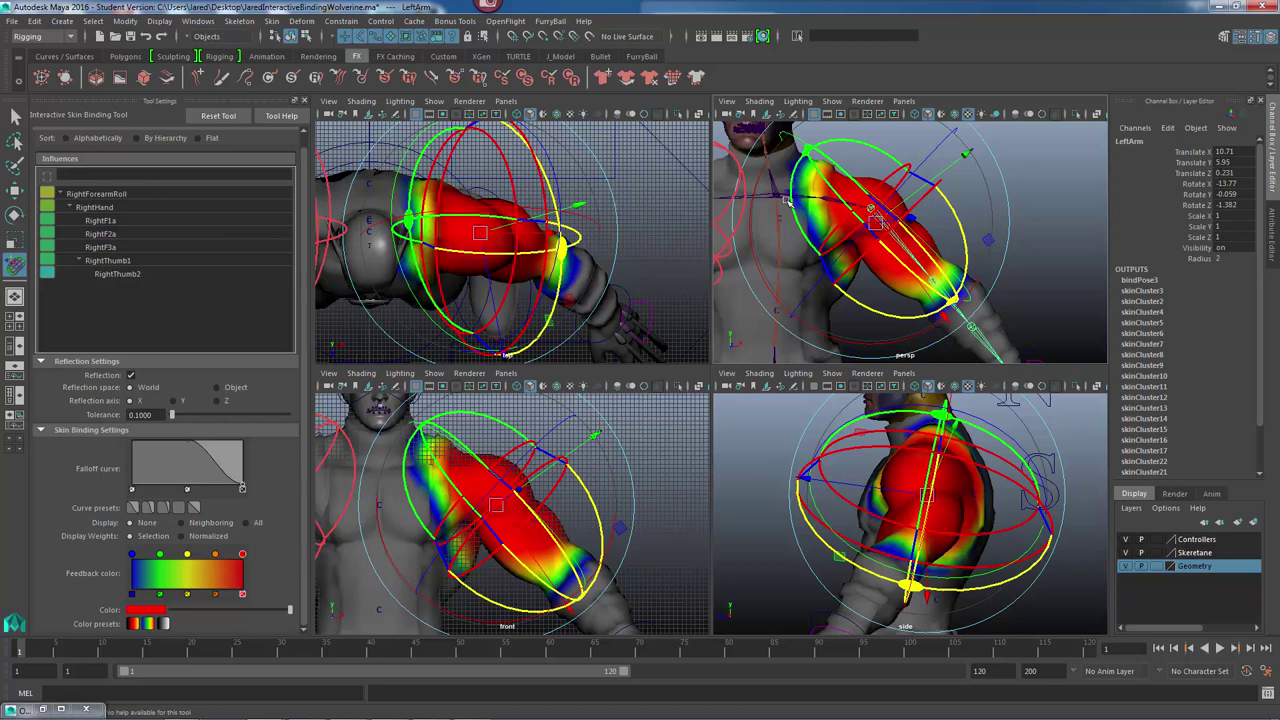
Examine the left upper arm's weights in enlarged four-view display, checking the chest and armpit, then restore the full interface.
key(ctrl+space)
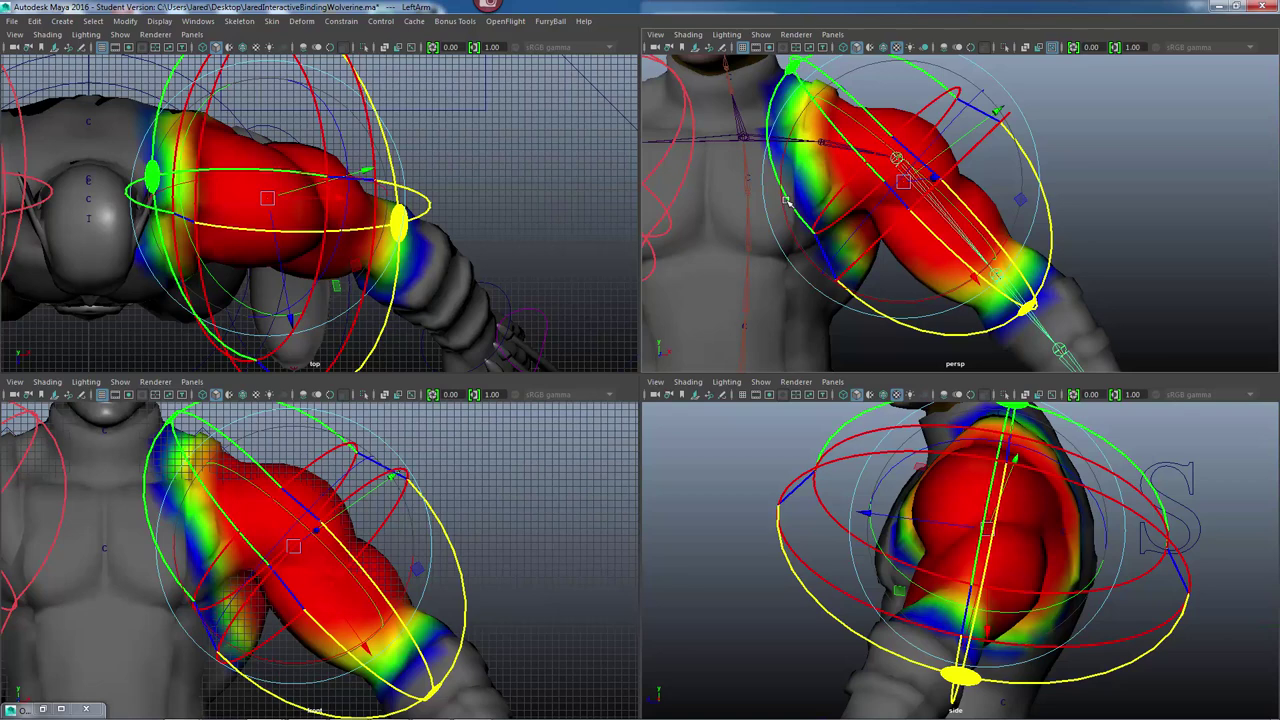
alt+drag(786, 201, 854, 242)
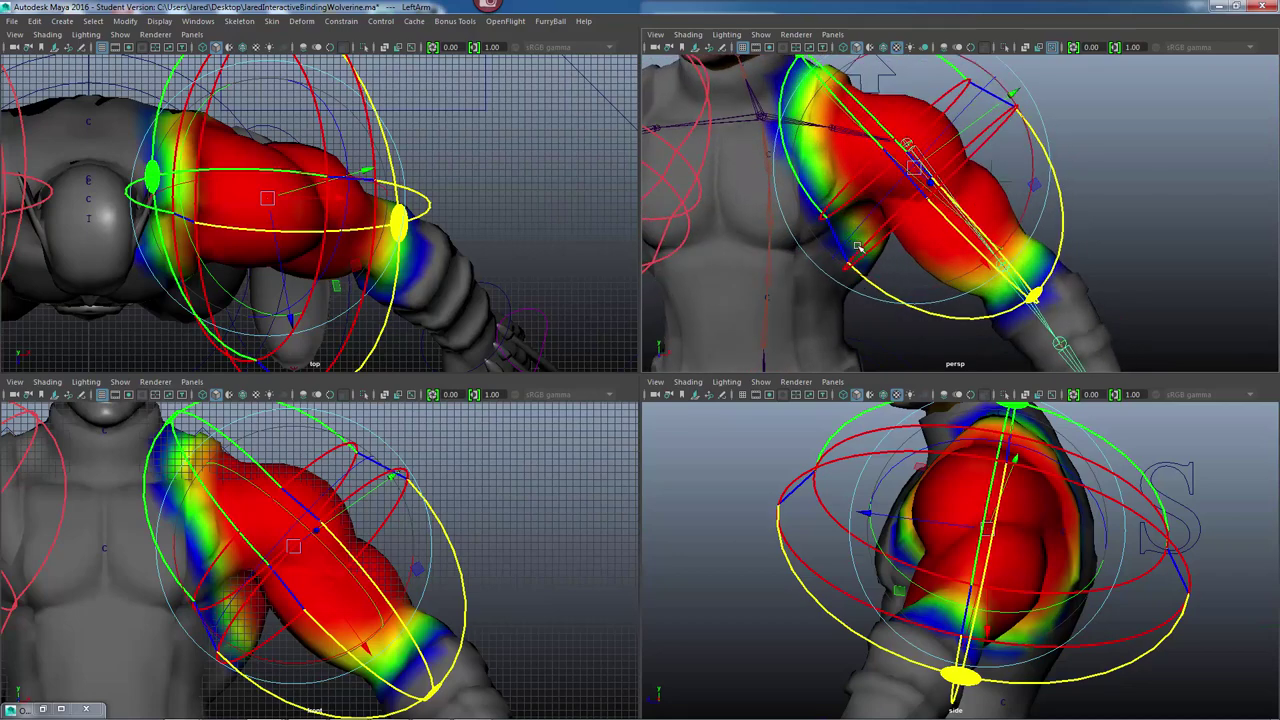
key(ctrl+space)
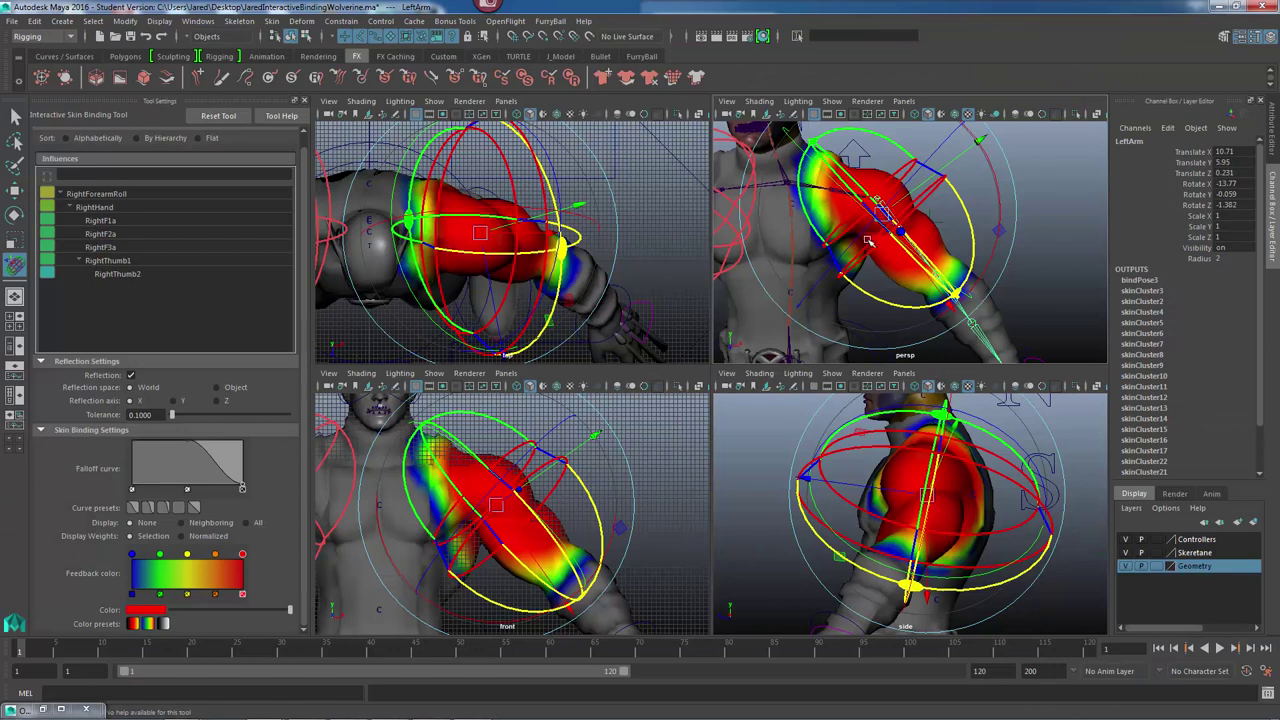
Deselect the left upper arm joint and examine its weight falloff around the elbow up close in the perspective view.
click(1068, 248)
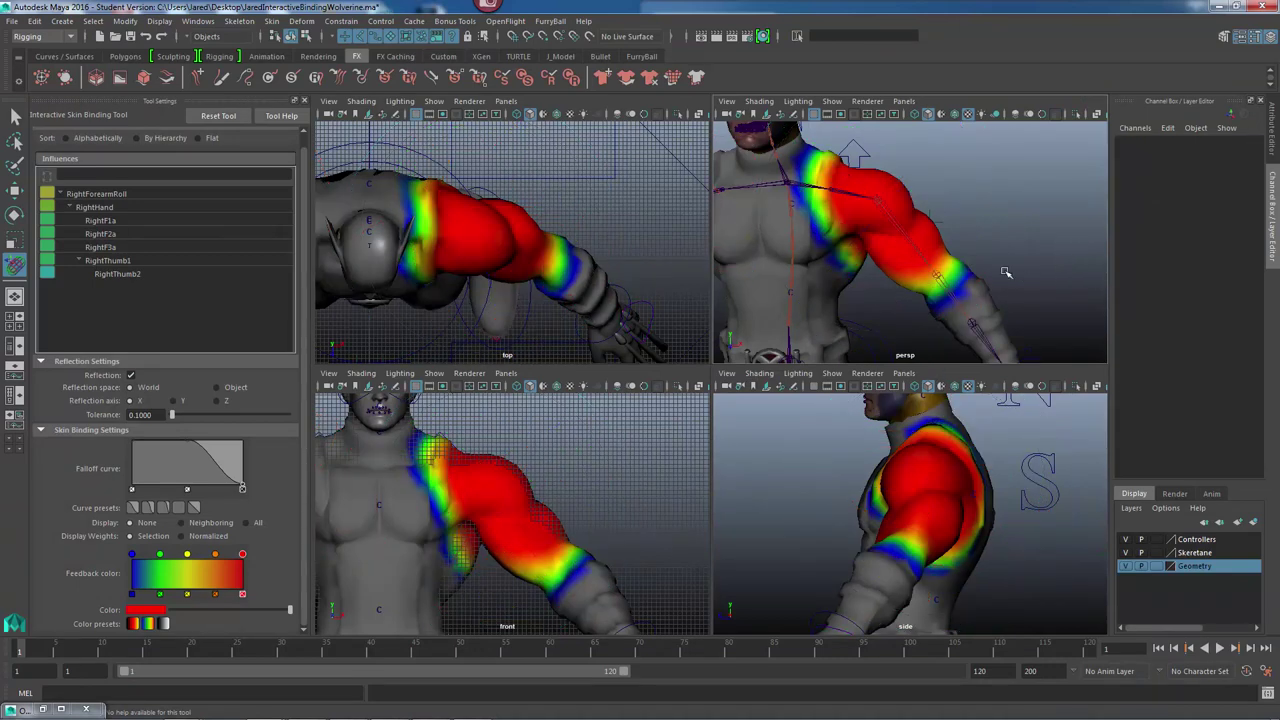
alt+middle_drag(952, 225, 891, 161)
alt+drag(882, 182, 843, 199)
alt+right_drag(918, 261, 940, 257)
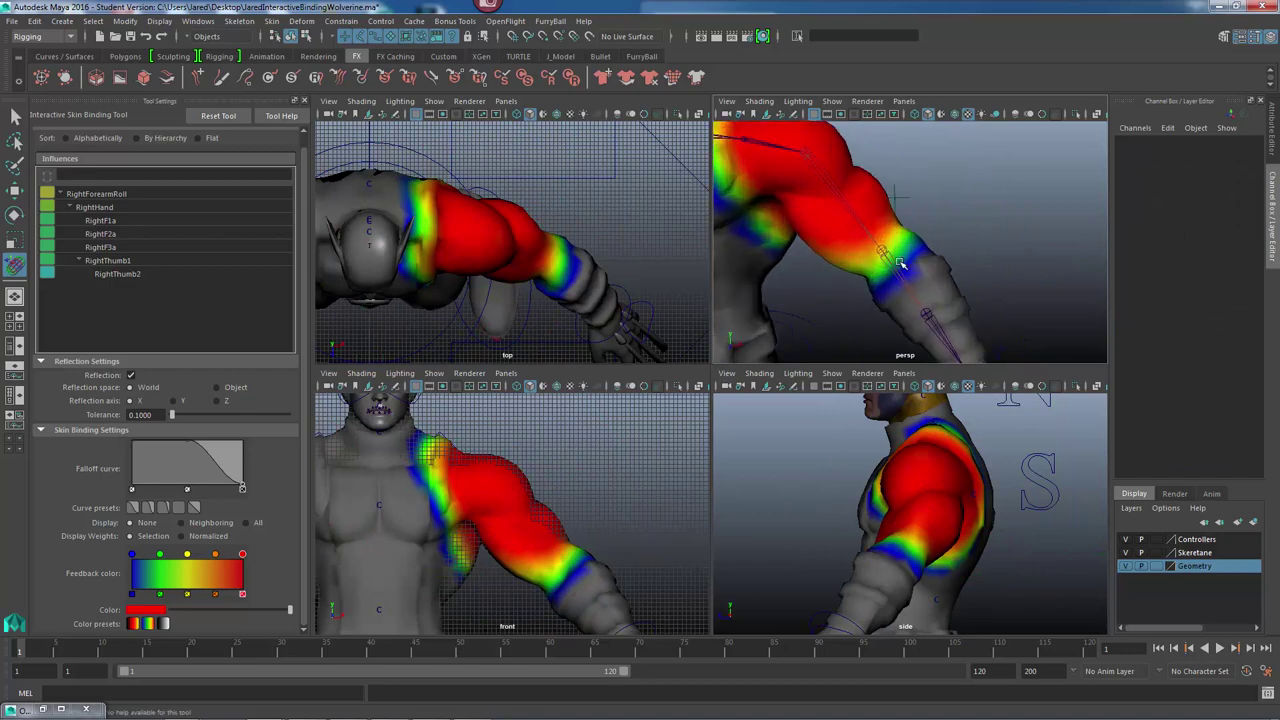
Select the left forearm joint, pull its influence volume's lower end back from the wrist, and widen its lower ring around the forearm.
click(898, 271)
alt+drag(858, 249, 949, 253)
key(space)
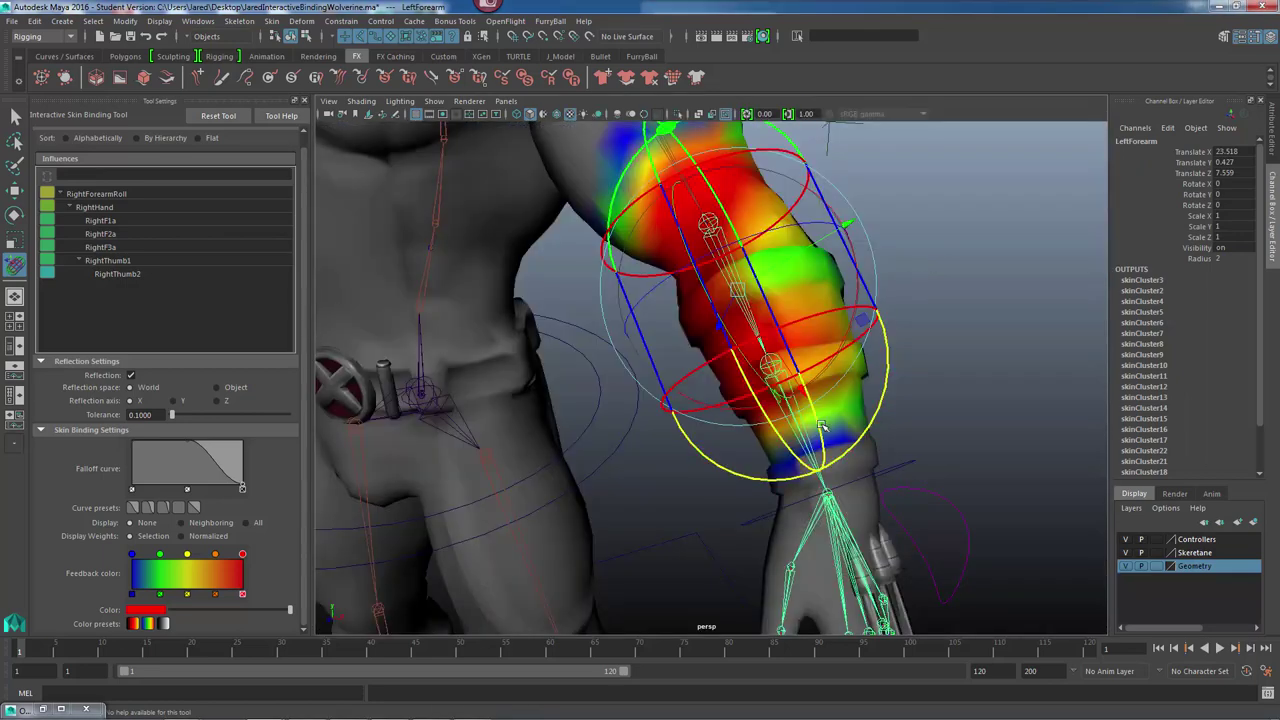
alt+drag(828, 428, 884, 246)
alt+drag(687, 343, 726, 269)
alt+drag(824, 289, 815, 320)
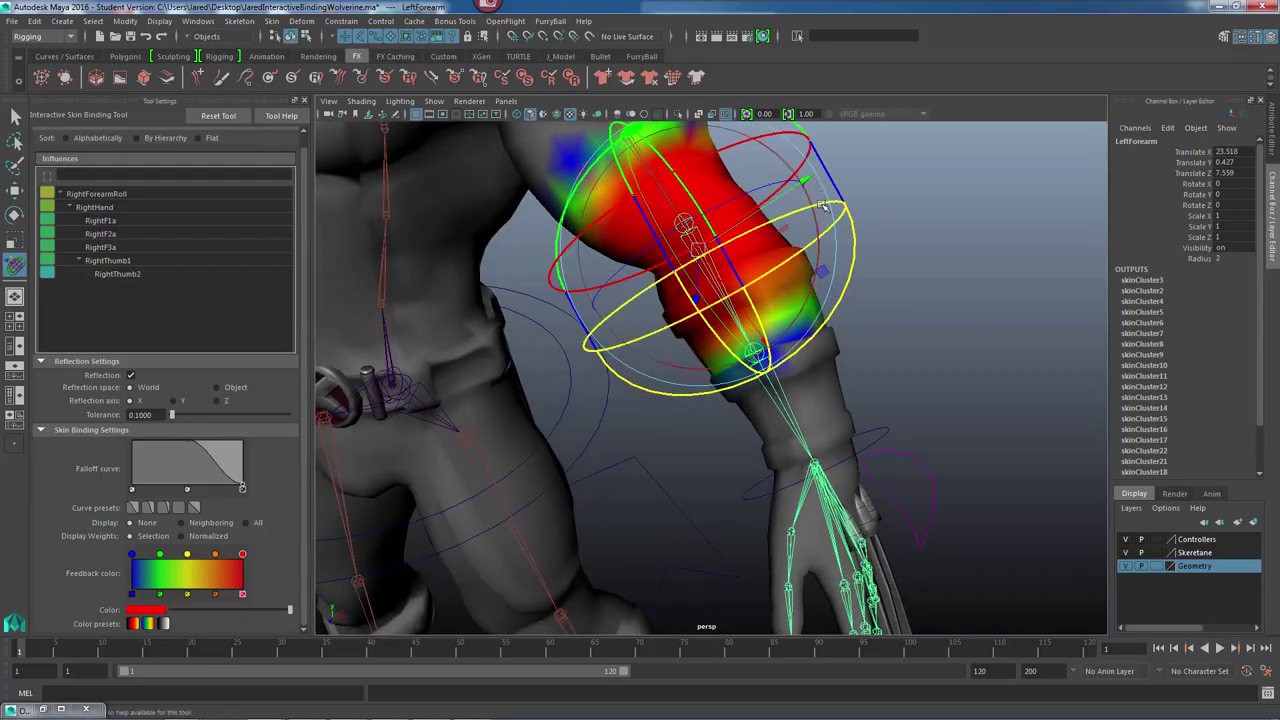
drag(822, 207, 845, 190)
alt+drag(826, 396, 770, 433)
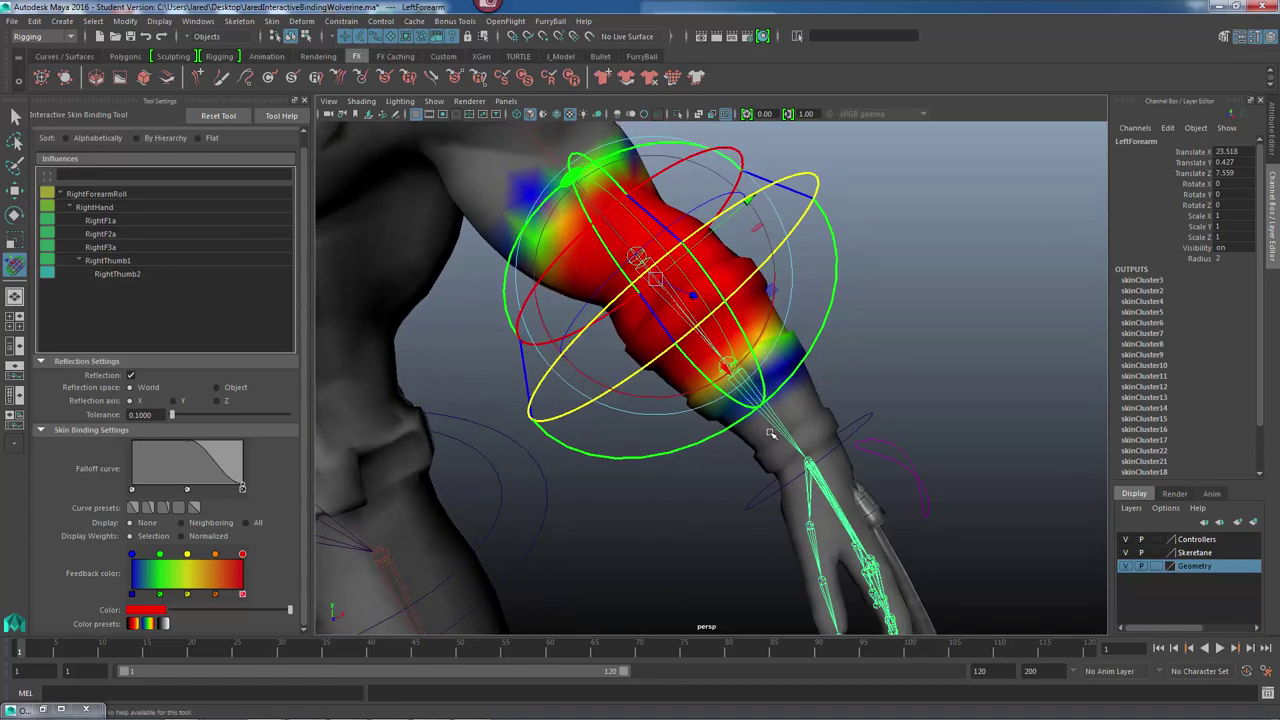
Select the left forearm roll joint and frame its influence volume closely around the forearm and wrist.
click(777, 422)
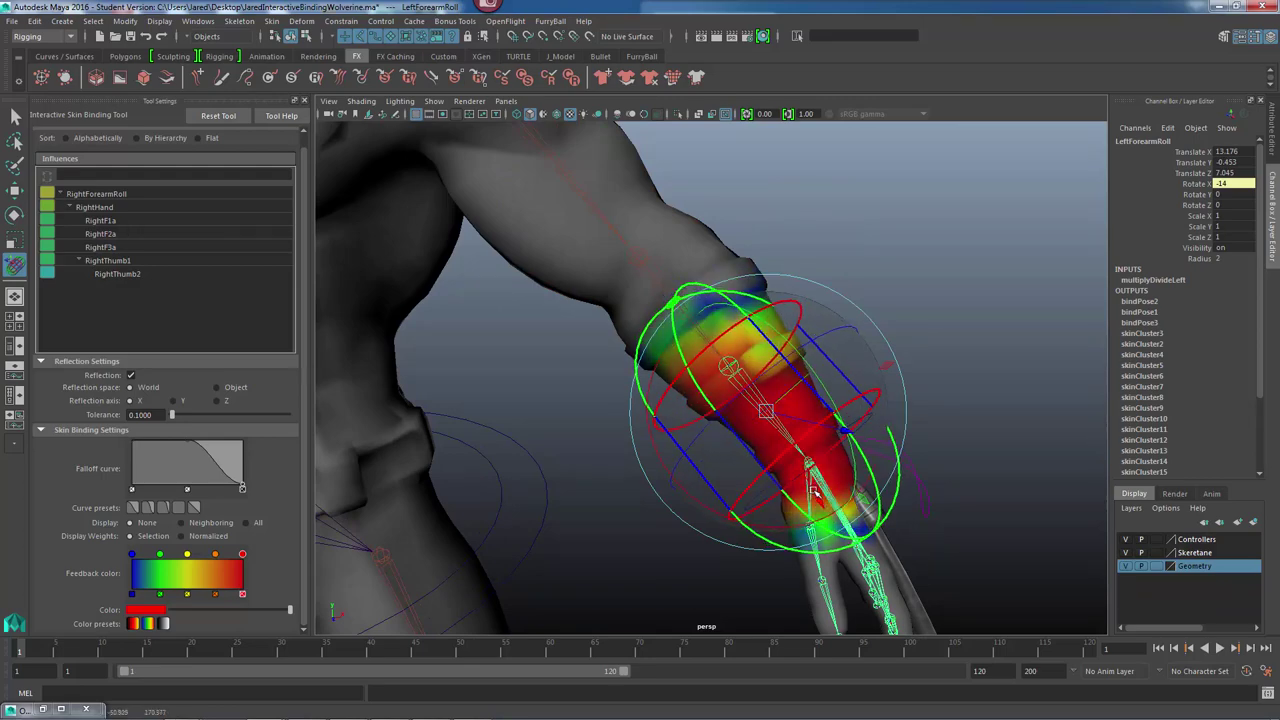
key(ctrl+z)
alt+middle_drag(753, 454, 722, 394)
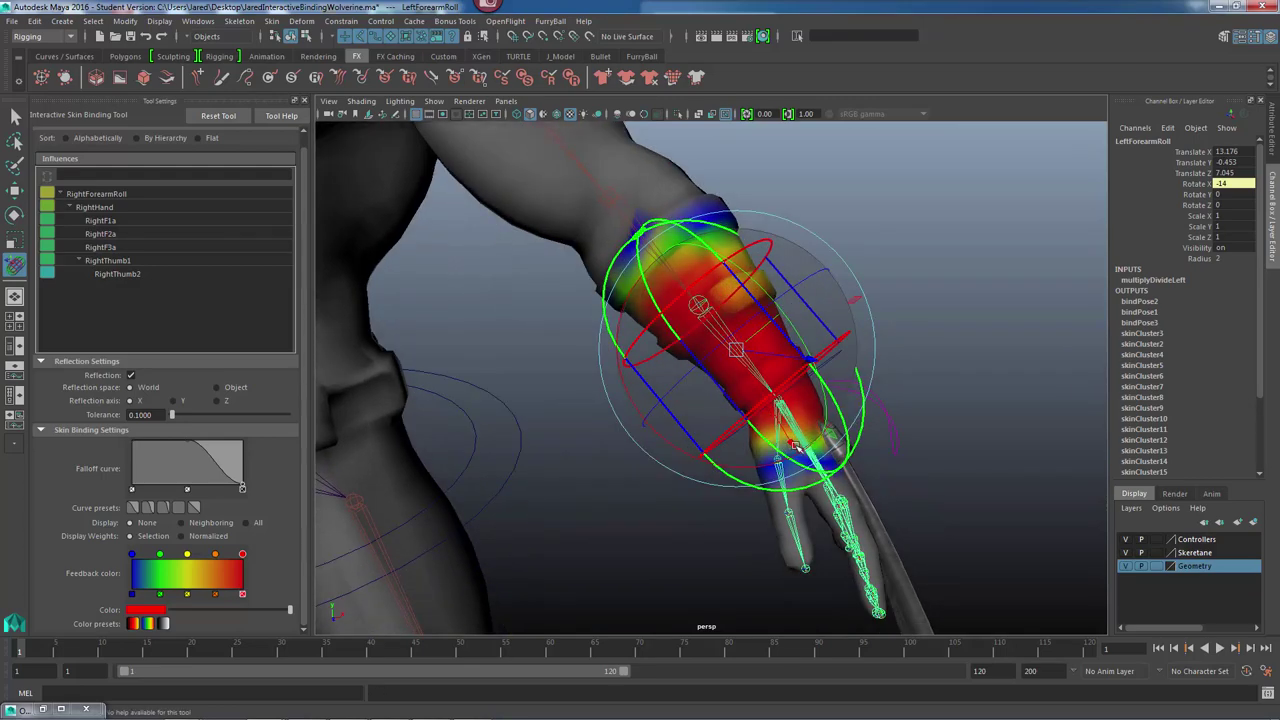
alt+right_drag(791, 445, 918, 468)
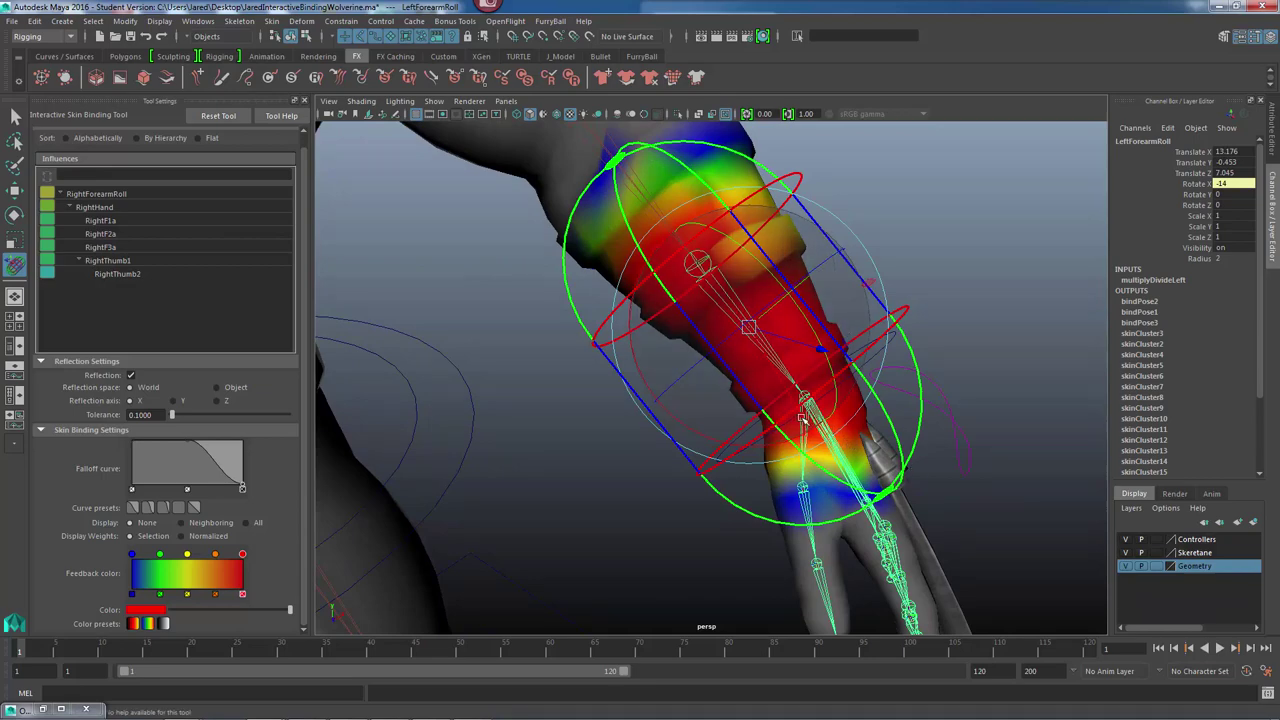
mouse_move(801, 402)
mouse_down()
mouse_move(803, 417)
mouse_move(789, 400)
mouse_move(791, 420)
mouse_move(788, 394)
mouse_up()
key(ctrl+z)
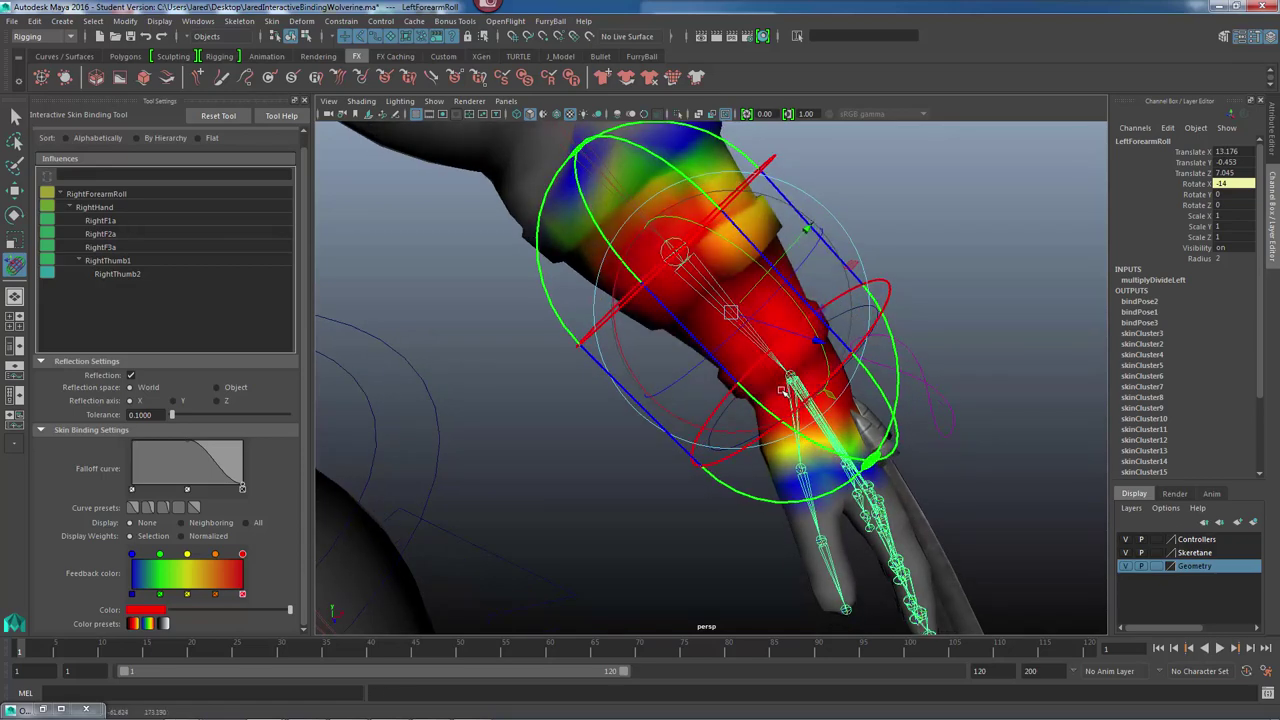
key(ctrl+z)
alt+drag(846, 391, 838, 393)
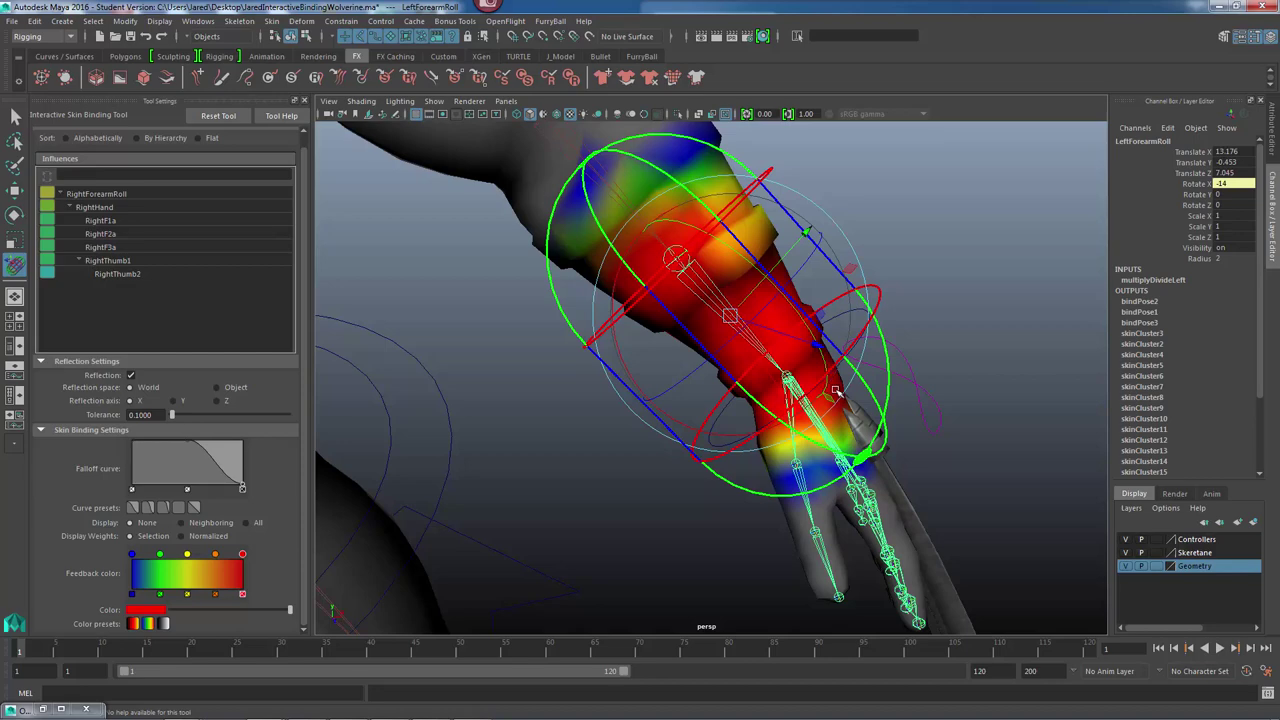
Enlarge the manipulator and reposition the left forearm roll joint's influence volume over the forearm.
key(equal)
key(equal)
key(equal)
key(equal)
key(minus)
key(minus)
key(minus)
key(minus)
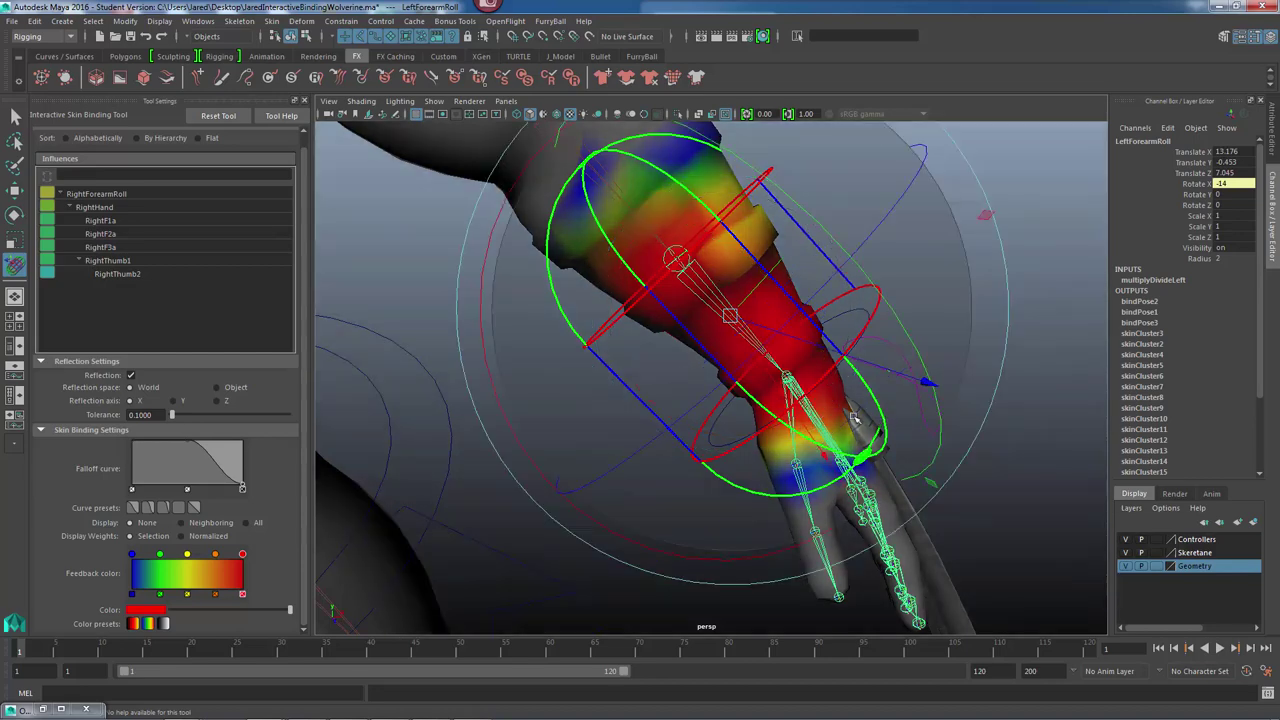
alt+drag(851, 439, 873, 254)
drag(955, 157, 677, 312)
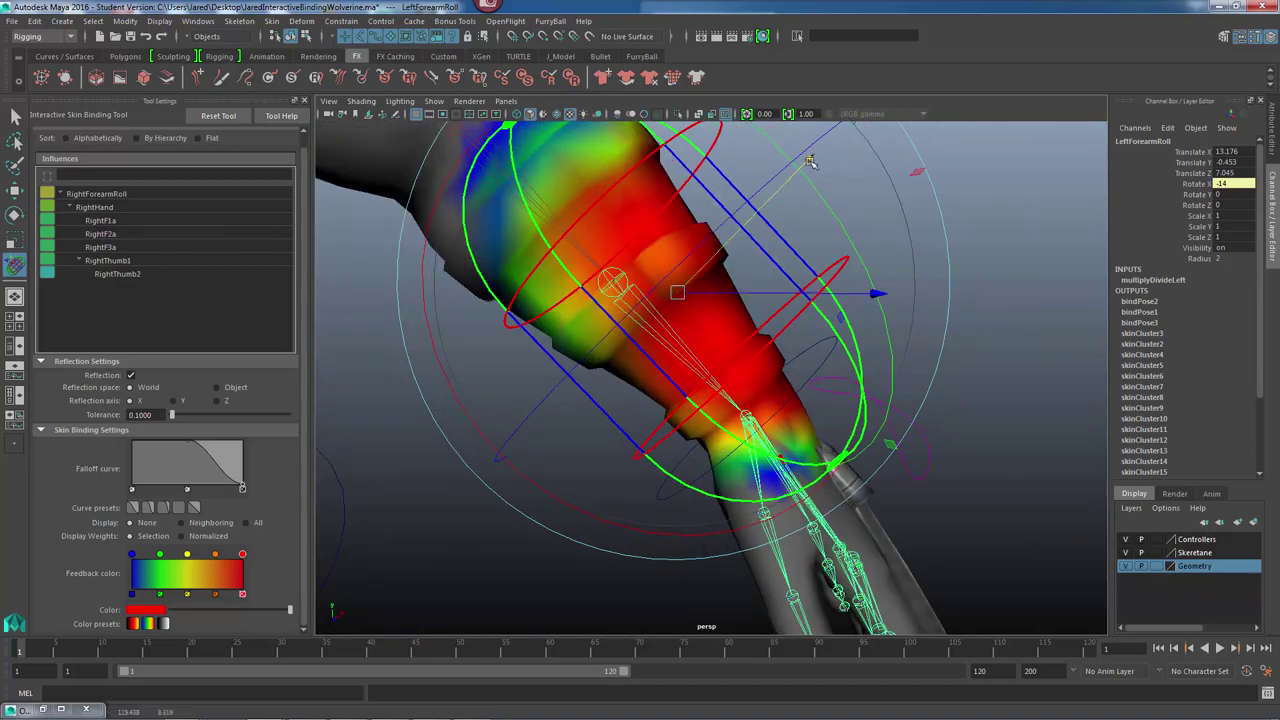
alt+drag(810, 160, 790, 385)
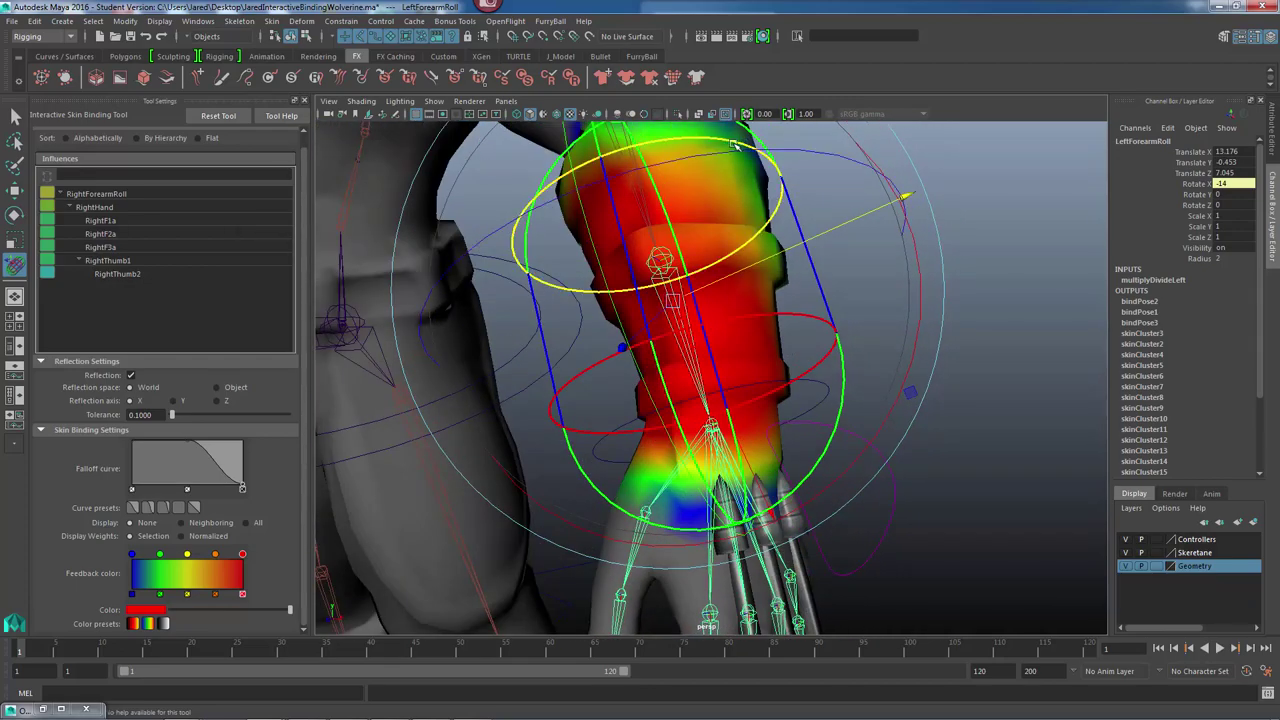
mouse_move(710, 154)
alt+mouse_down()
mouse_move(702, 198)
mouse_move(743, 197)
mouse_move(718, 212)
mouse_move(912, 258)
mouse_move(903, 271)
mouse_move(799, 280)
alt+mouse_up()
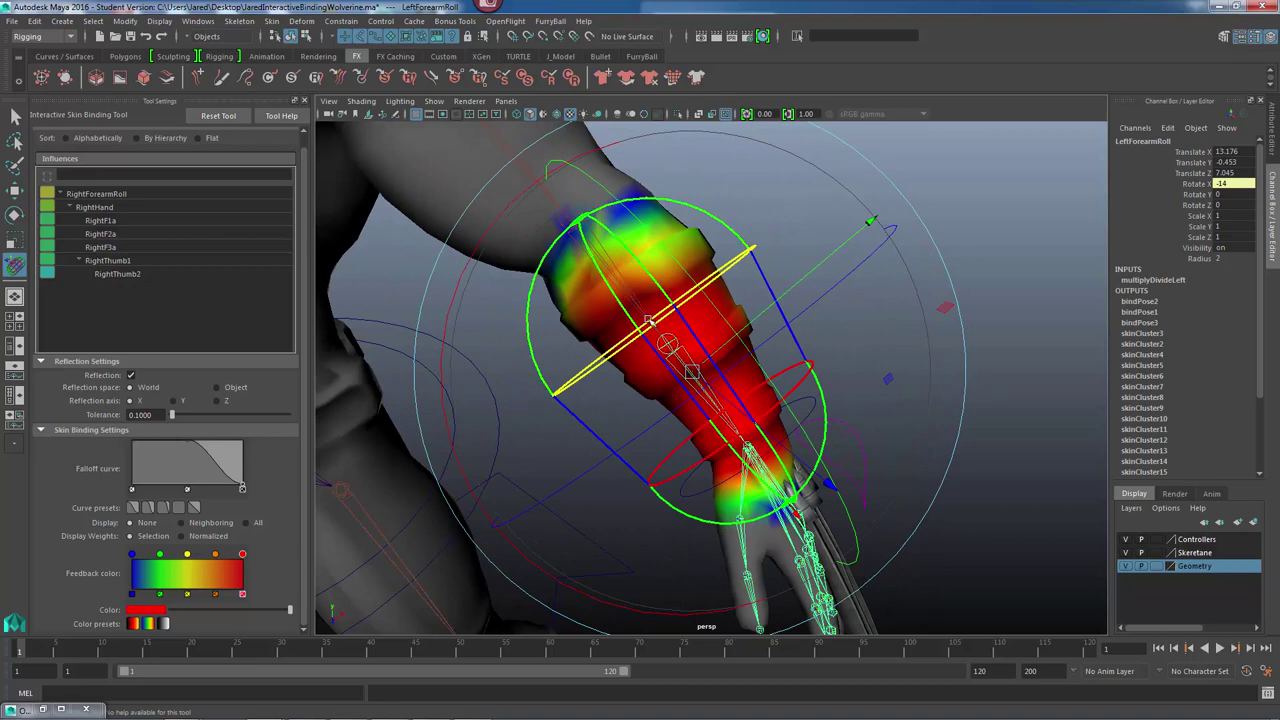
Shorten the left forearm roll joint's influence volume by pulling in its elbow end and its wrist end.
drag(574, 216, 593, 263)
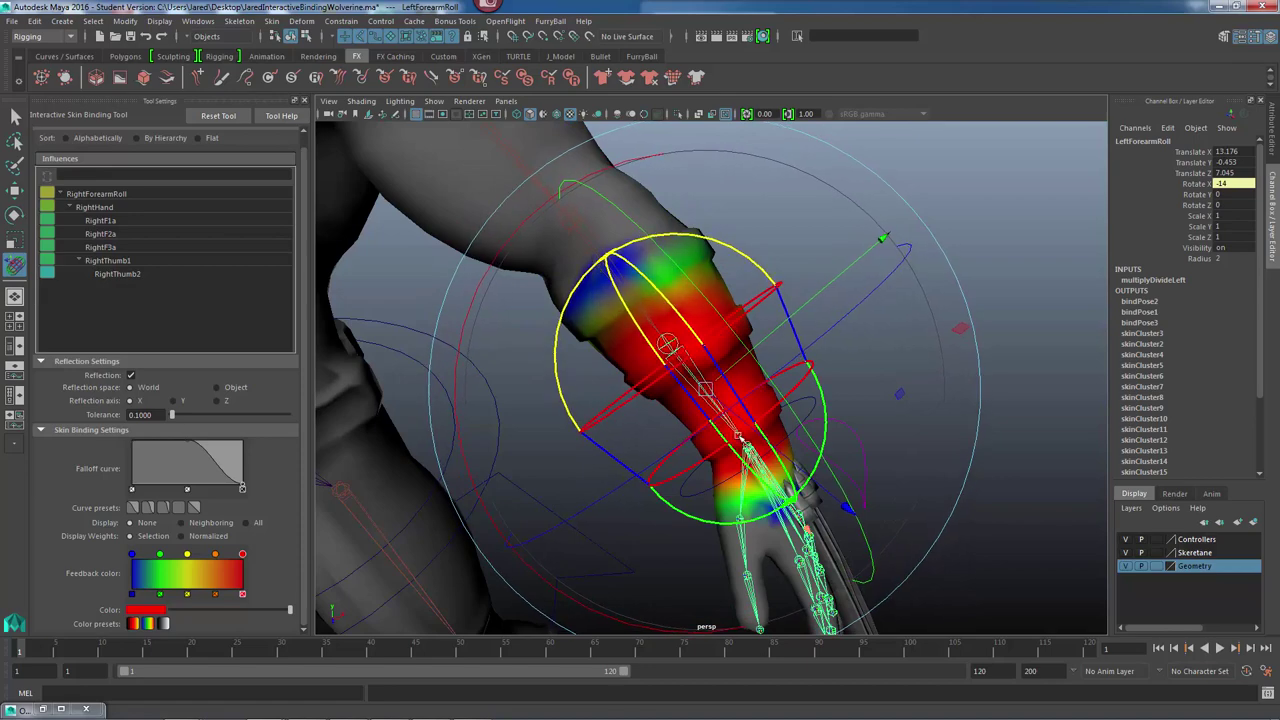
alt+middle_drag(700, 368, 688, 331)
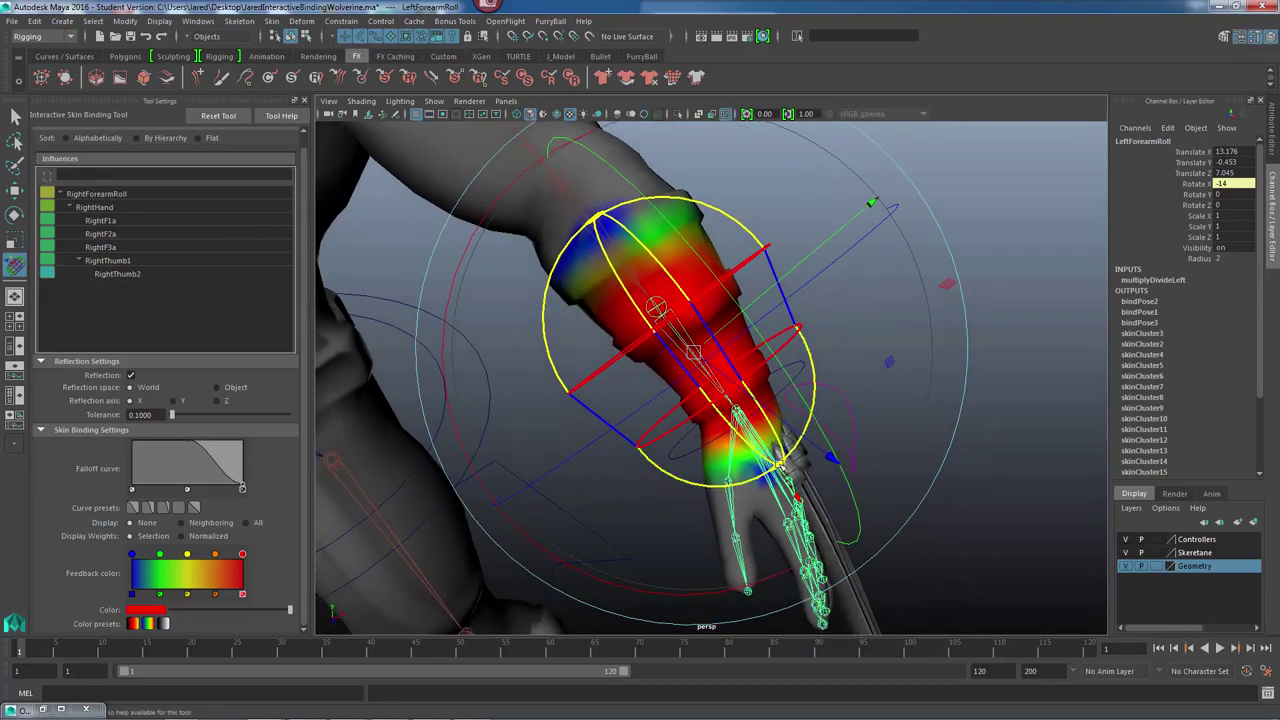
drag(780, 463, 745, 424)
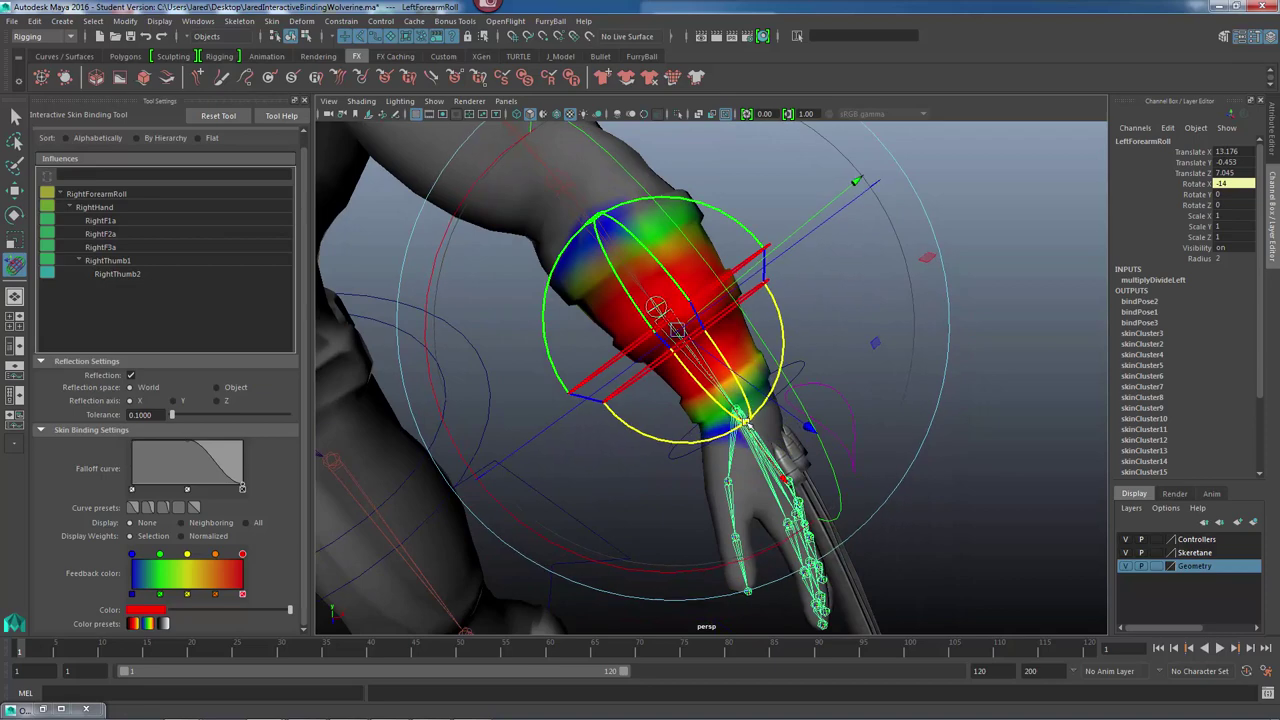
Widen the rings of the left forearm roll joint's influence volume well beyond the forearm, fine-tune its wrist end, and shrink the manipulator.
drag(733, 303, 758, 289)
drag(757, 443, 745, 427)
alt+drag(906, 389, 811, 396)
drag(843, 345, 870, 480)
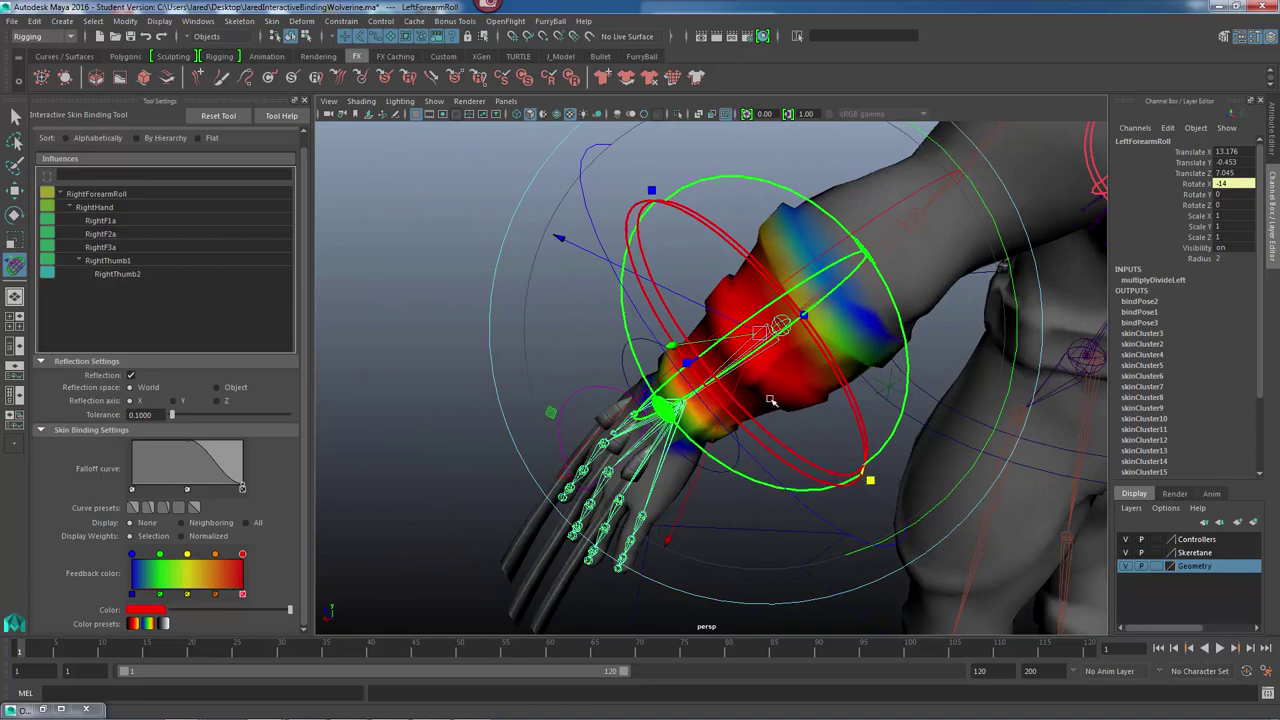
alt+drag(771, 400, 656, 384)
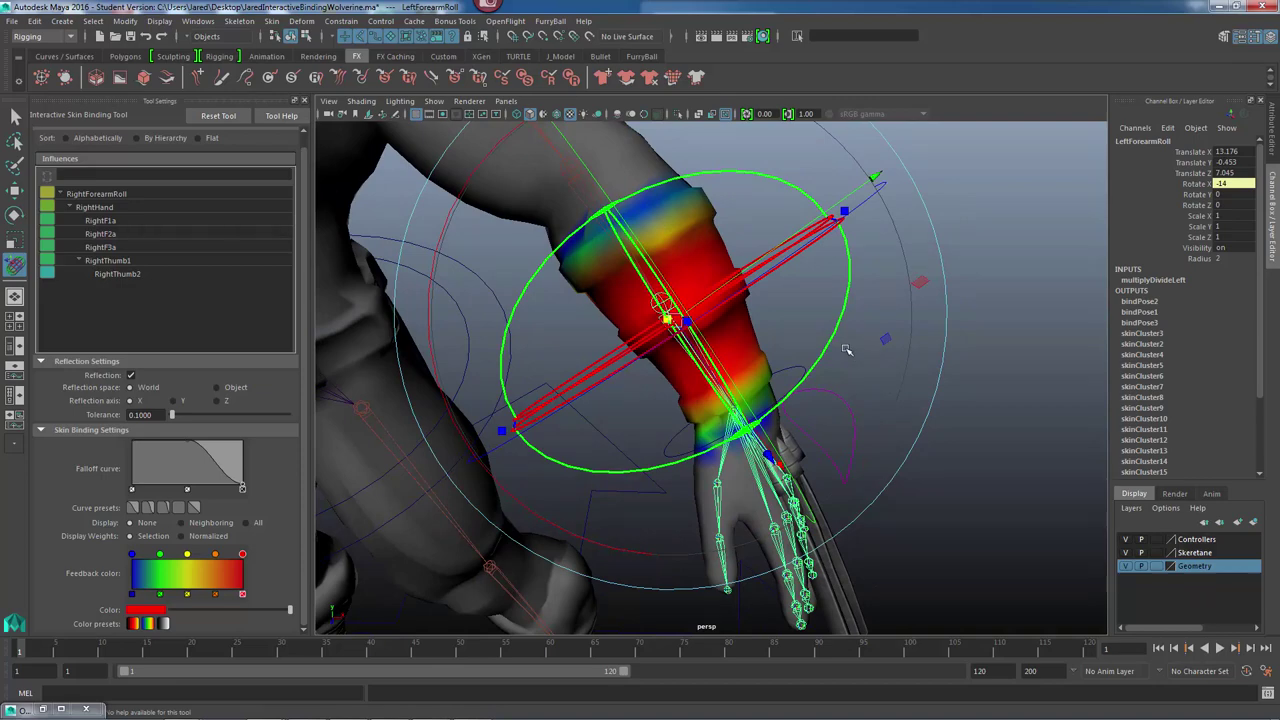
key(minus)
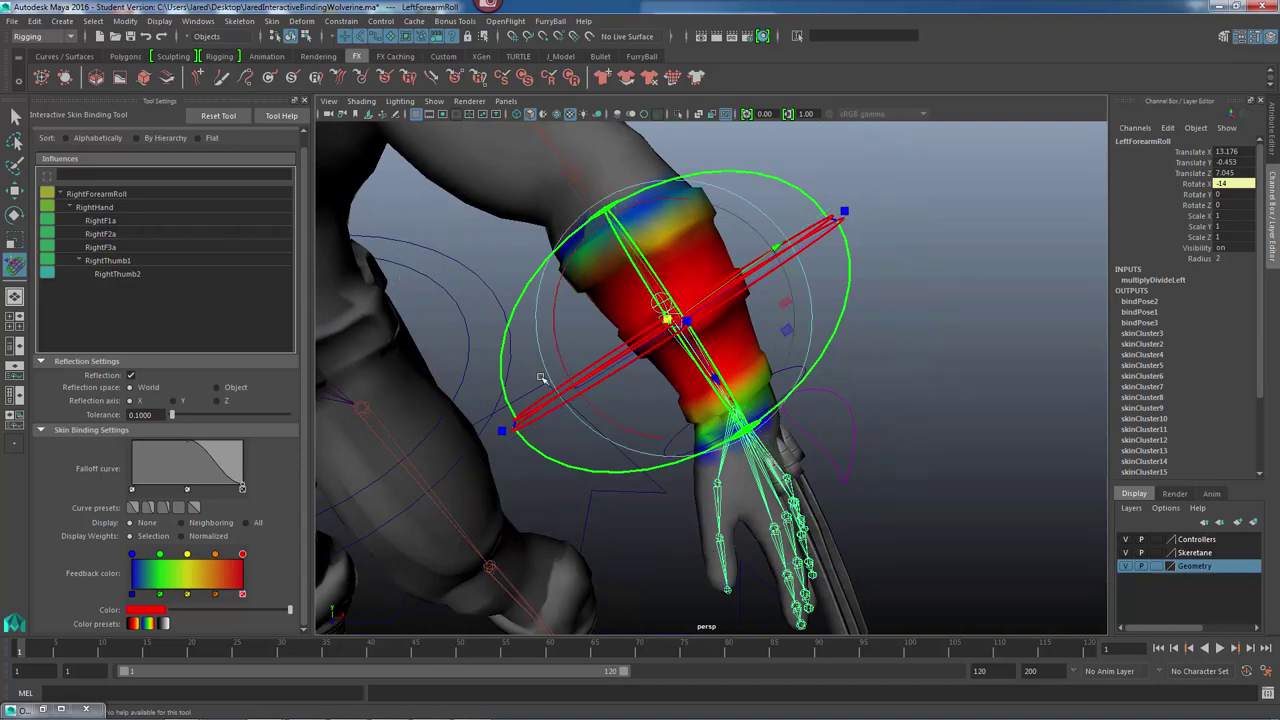
Deselect the left forearm roll joint and examine its weight falloff around the elbow and wrist.
mouse_move(625, 385)
alt+mouse_down()
mouse_move(685, 365)
mouse_move(603, 380)
mouse_move(638, 373)
alt+mouse_up()
alt+right_drag(849, 406, 740, 395)
alt+drag(877, 426, 787, 294)
click(877, 436)
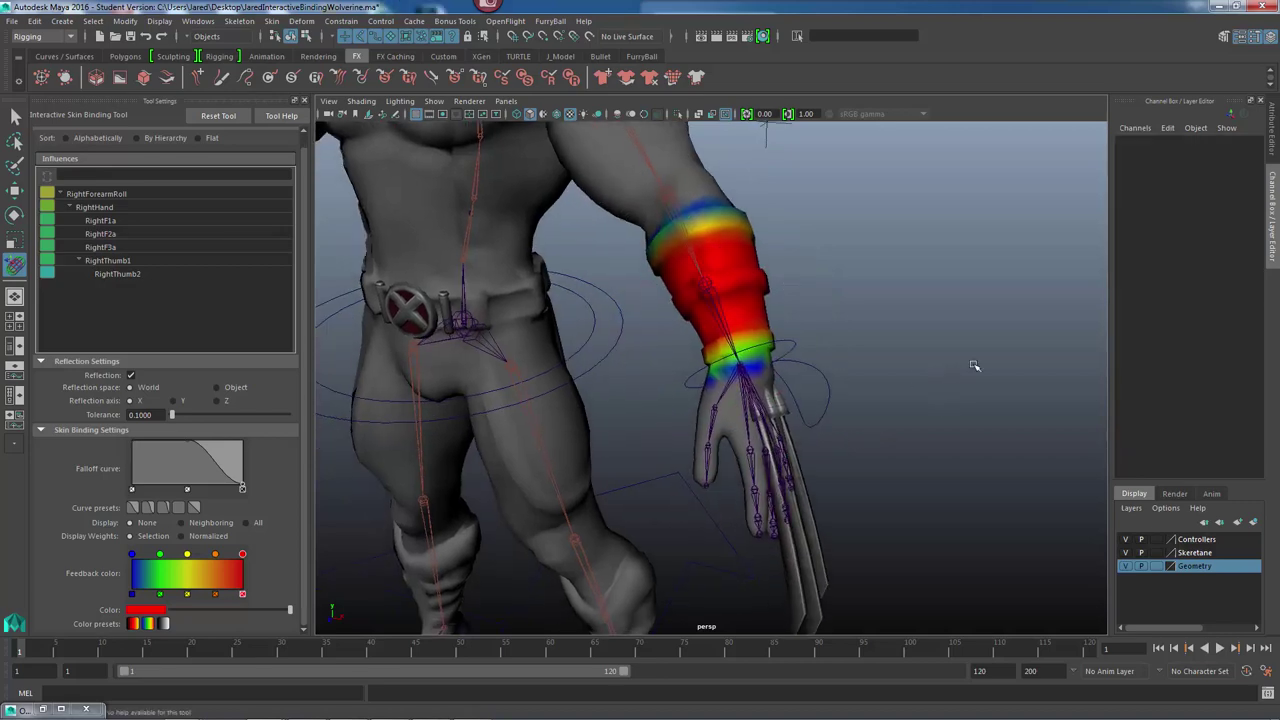
alt+middle_drag(803, 367, 800, 338)
alt+right_drag(800, 338, 905, 376)
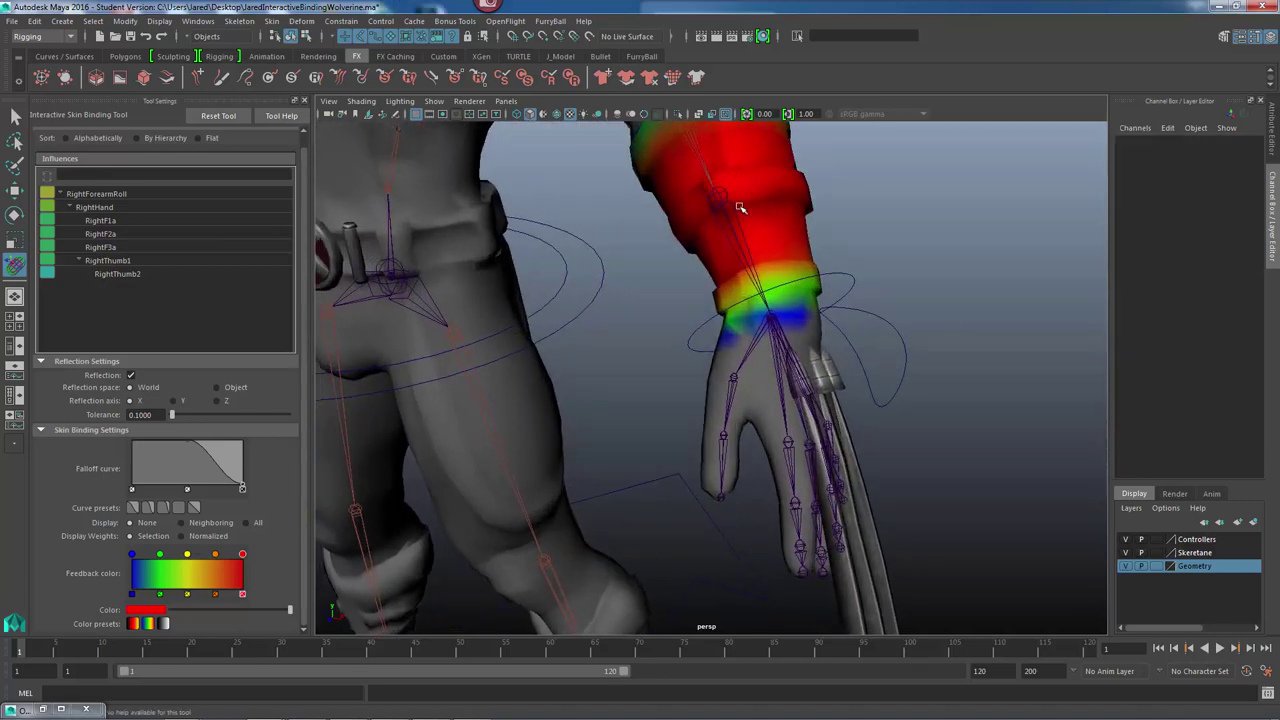
Examine the influence volumes of the left thumb's first and second joints by selecting each one in turn.
click(733, 384)
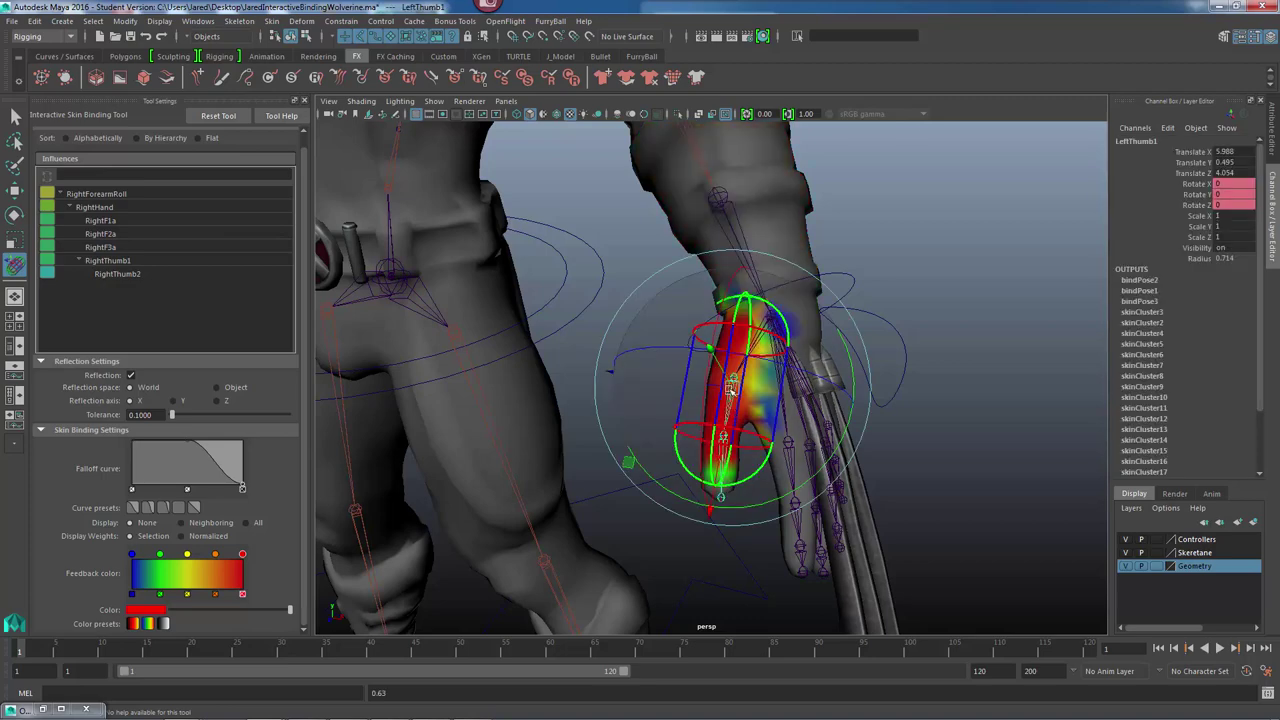
alt+drag(735, 415, 860, 382)
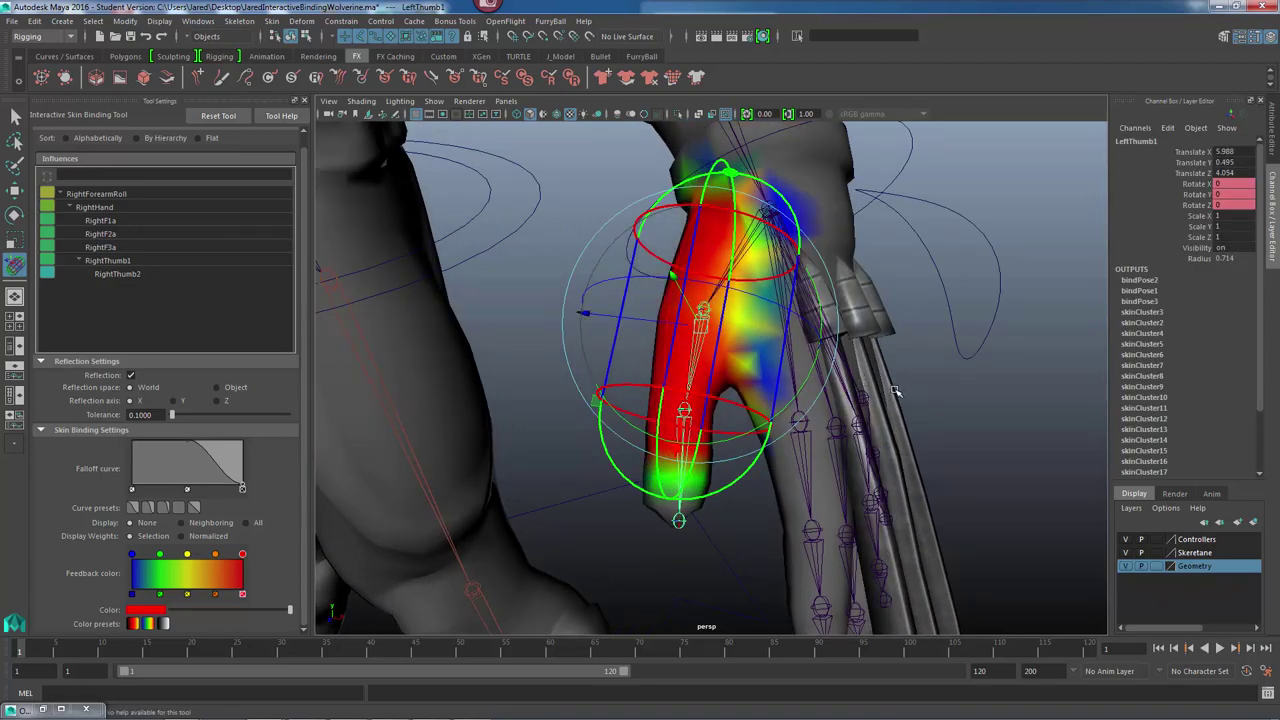
click(960, 401)
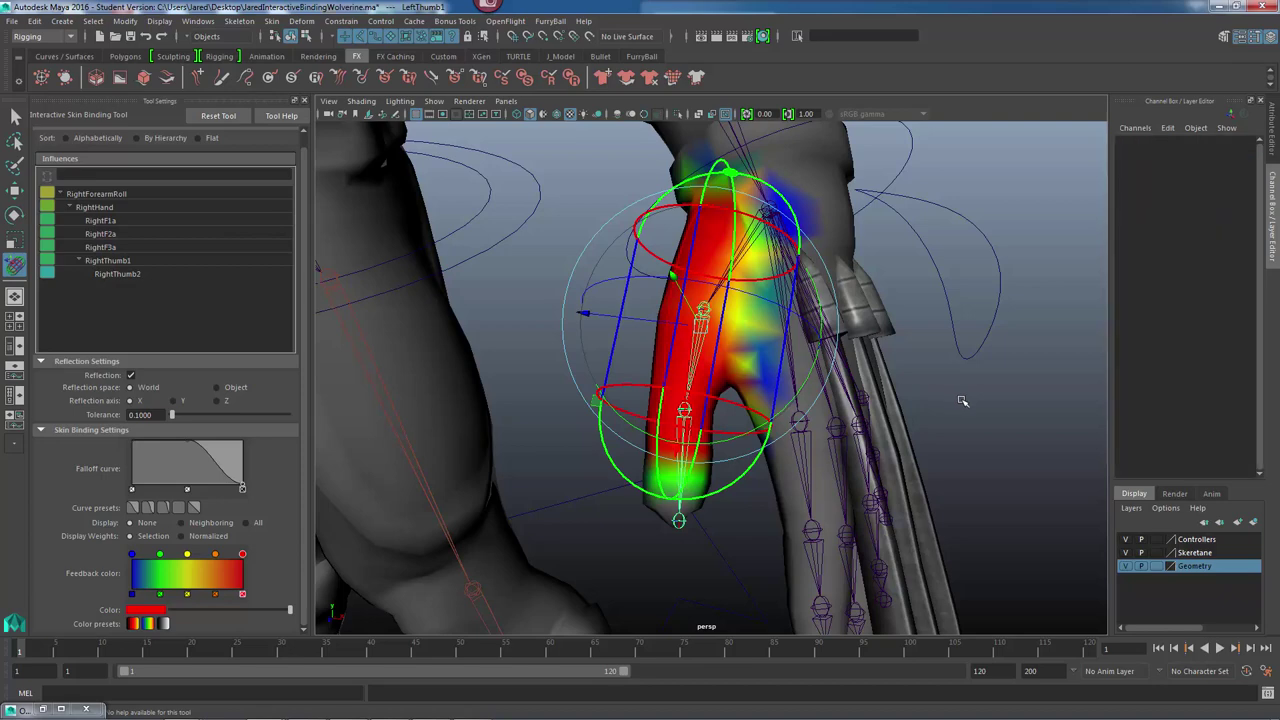
click(680, 430)
alt+drag(952, 407, 922, 375)
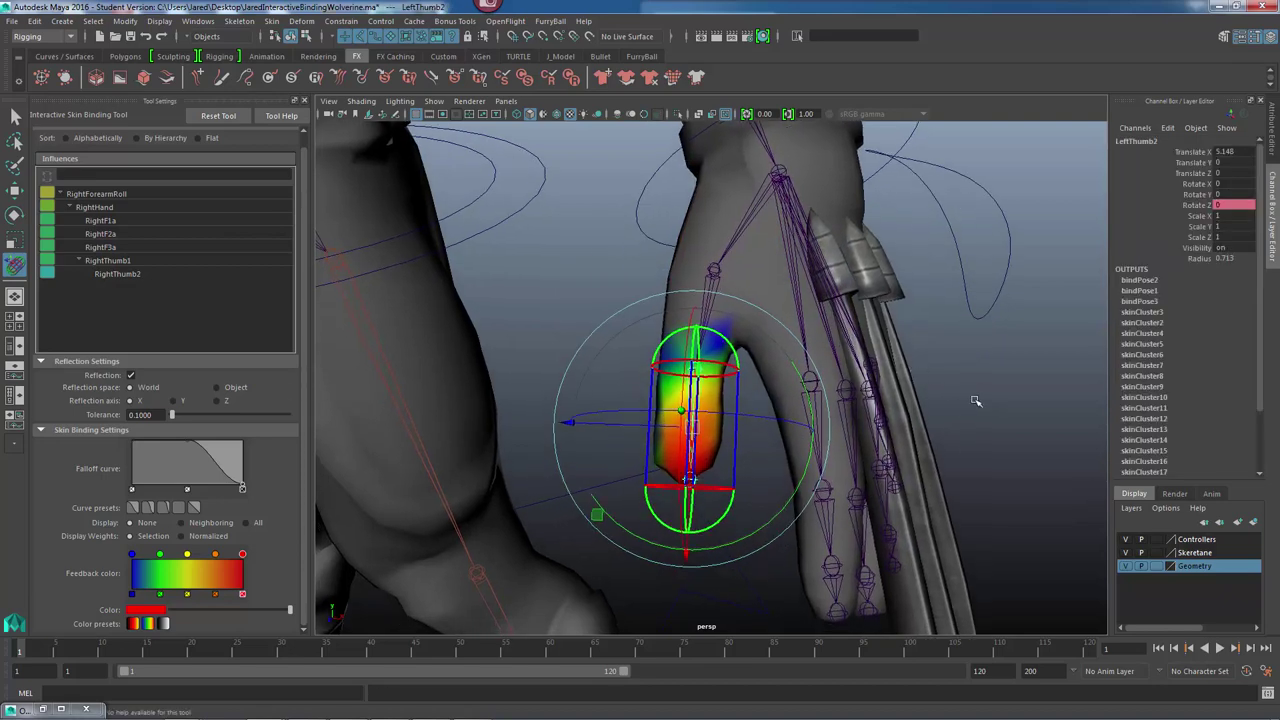
Examine the whole character from the front and at an angle, with the thumb volume reflected on both hands.
scroll(827, 366, down, 15)
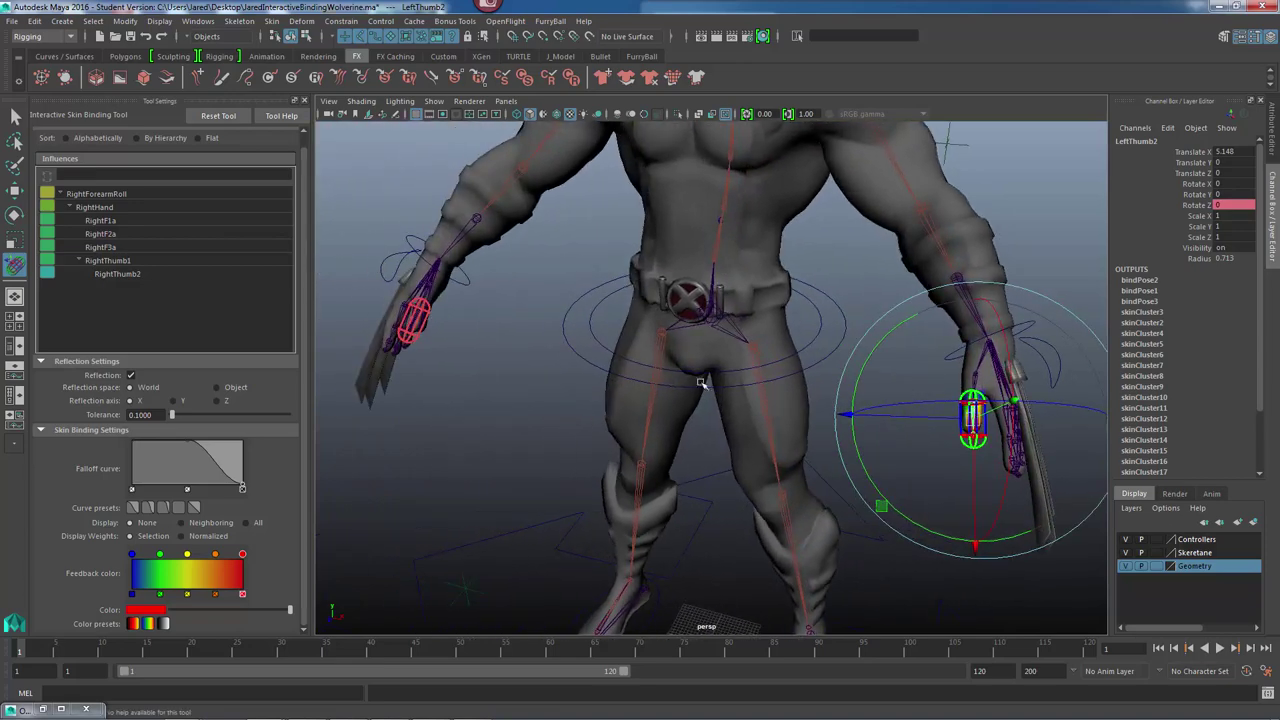
alt+middle_drag(745, 388, 820, 385)
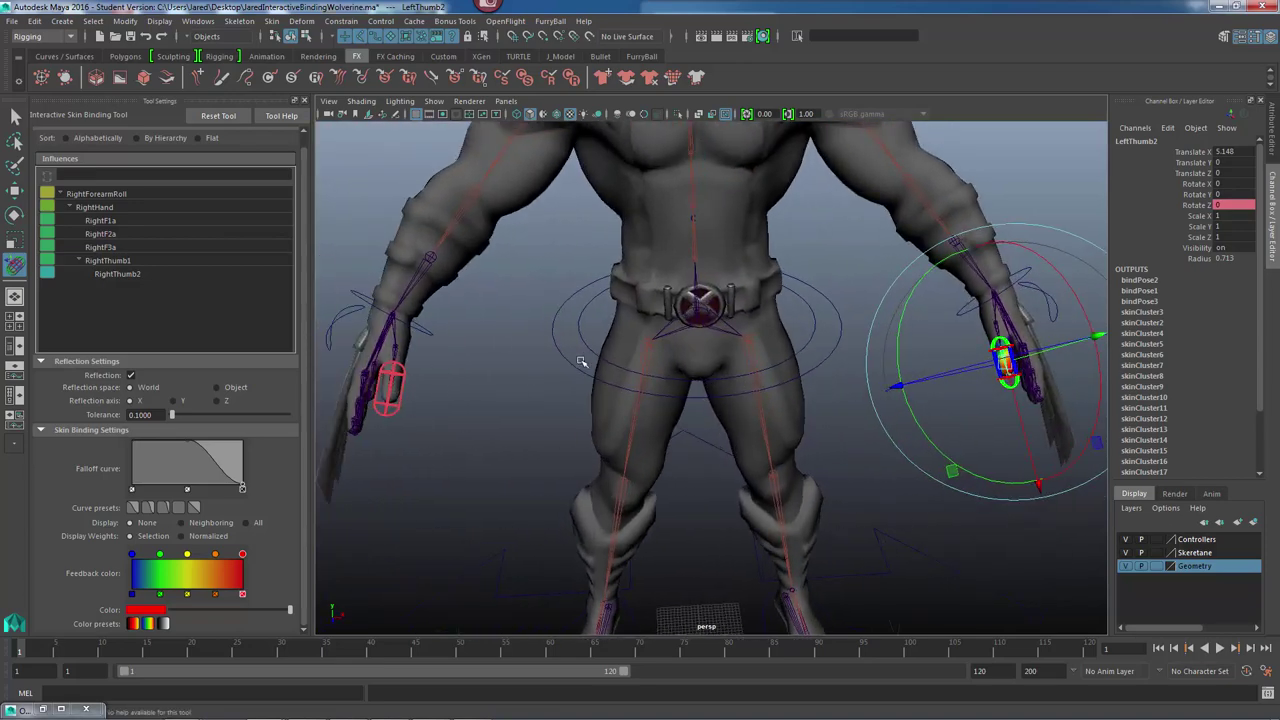
scroll(615, 408, down, 2)
scroll(645, 353, down, 3)
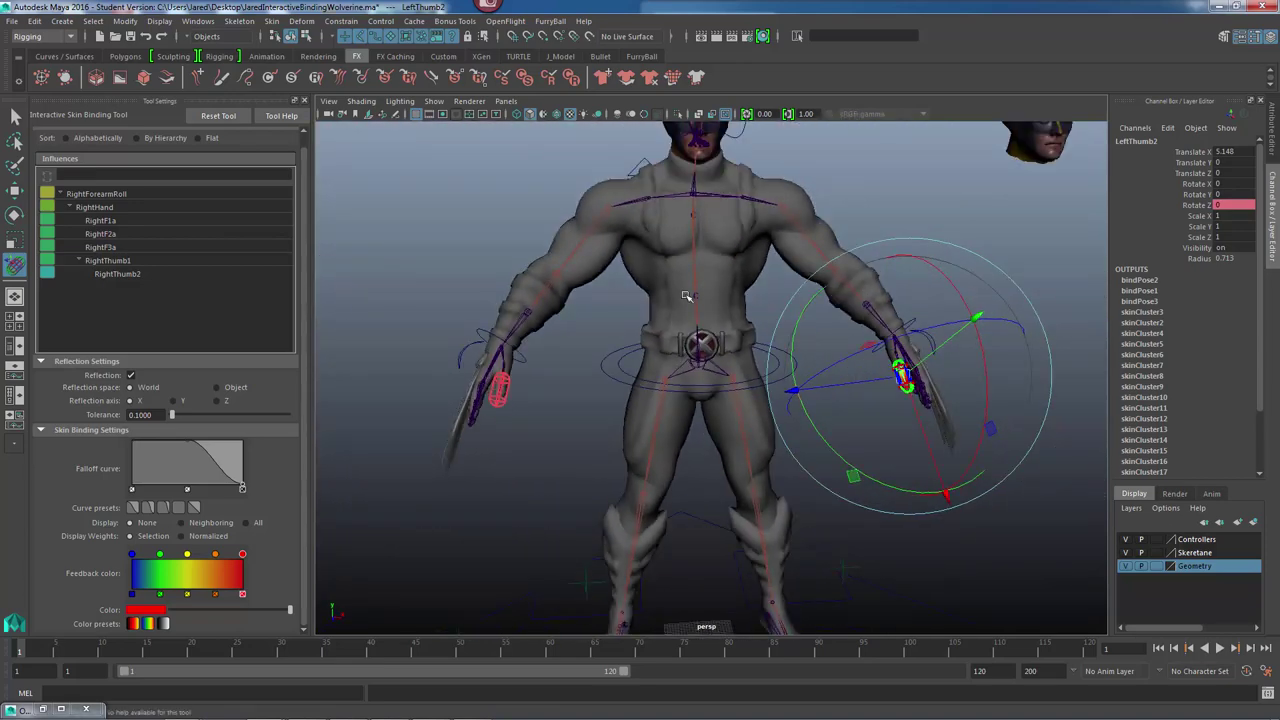
alt+middle_drag(712, 303, 703, 331)
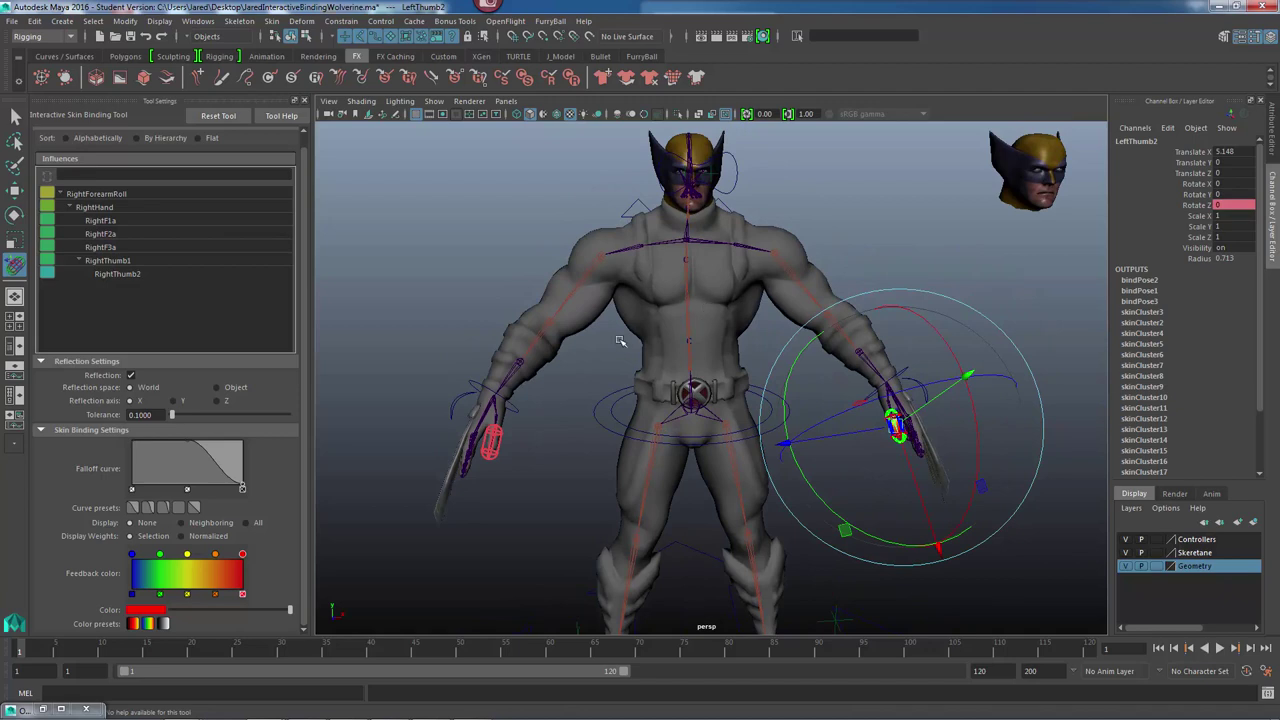
alt+drag(608, 340, 523, 326)
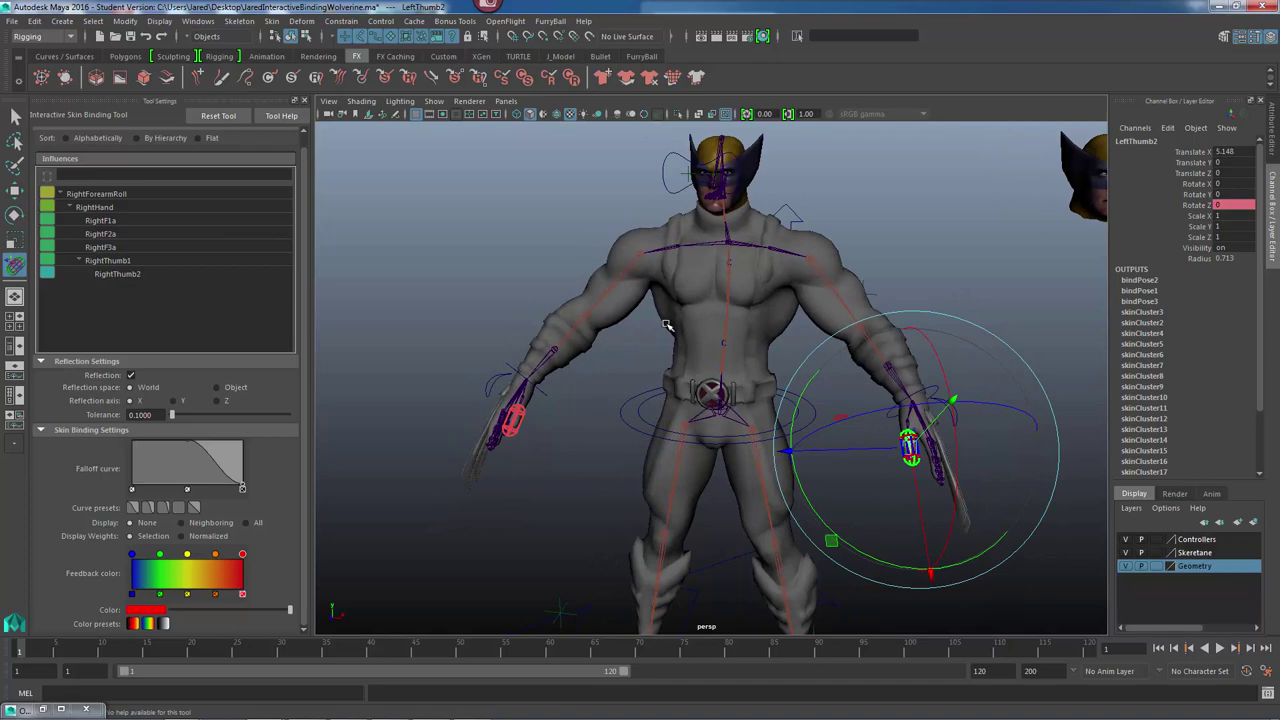
alt+middle_drag(752, 320, 654, 331)
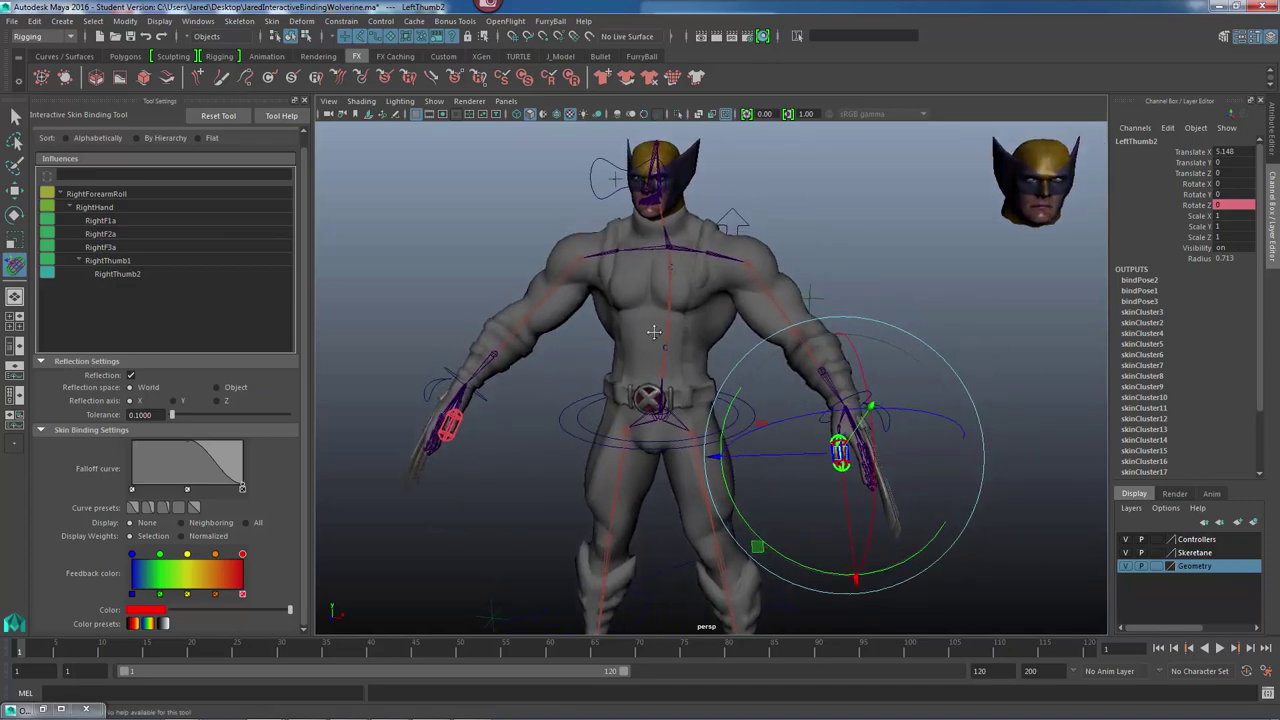
alt+right_drag(645, 336, 660, 368)
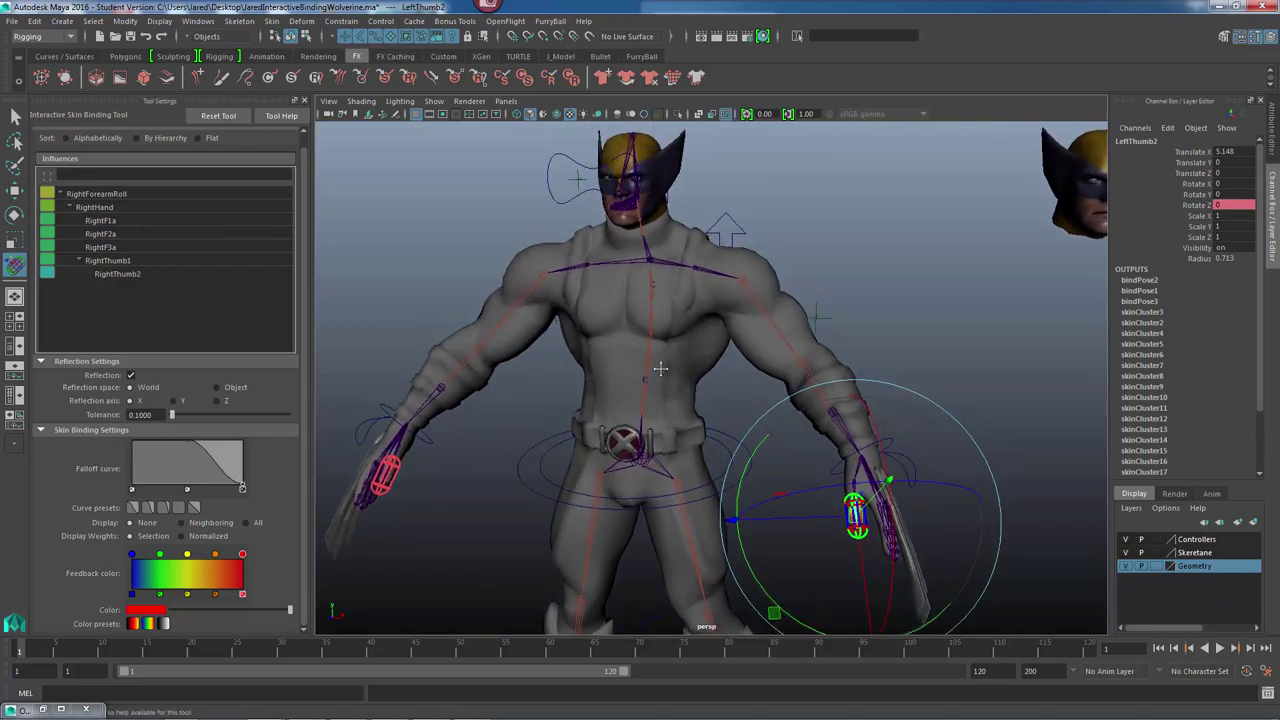
alt+drag(720, 353, 686, 342)
alt+drag(726, 413, 678, 284)
Show the wireframe over the shaded body mesh and examine the left shoulder and armpit edges up close.
alt+middle_drag(808, 352, 783, 303)
scroll(925, 420, up, 4)
alt+middle_drag(892, 375, 860, 478)
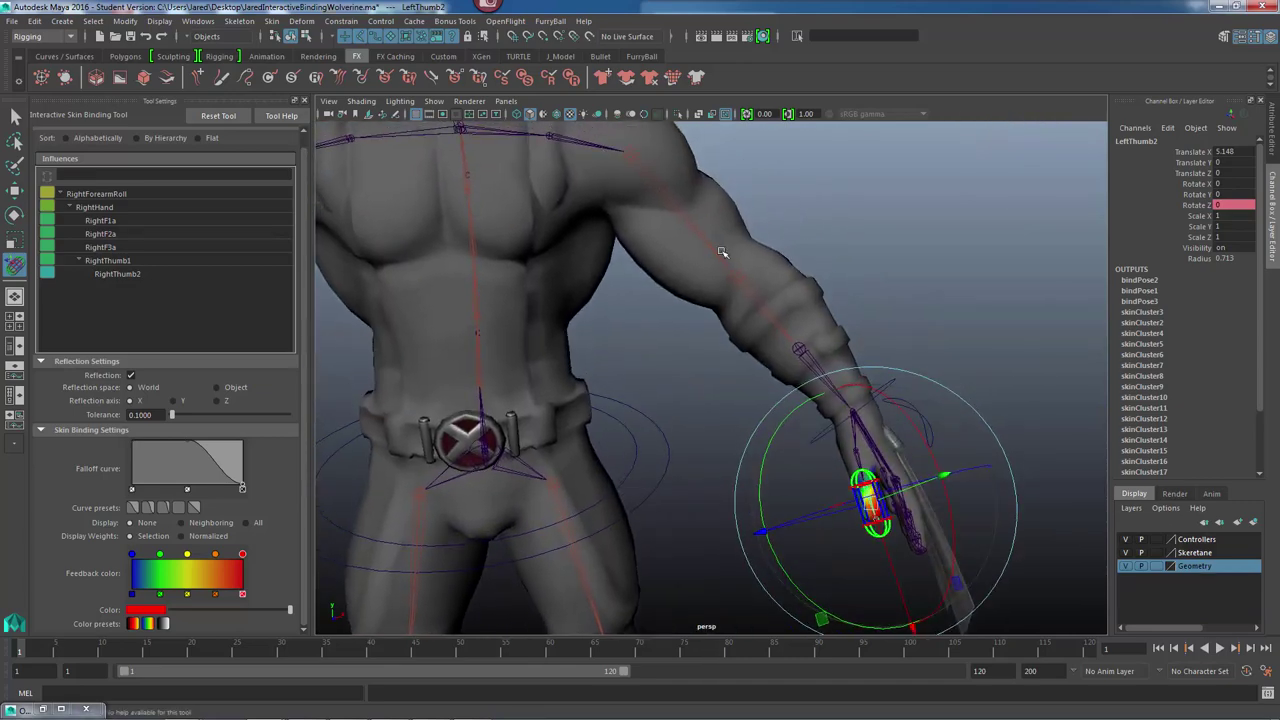
alt+middle_drag(714, 229, 668, 212)
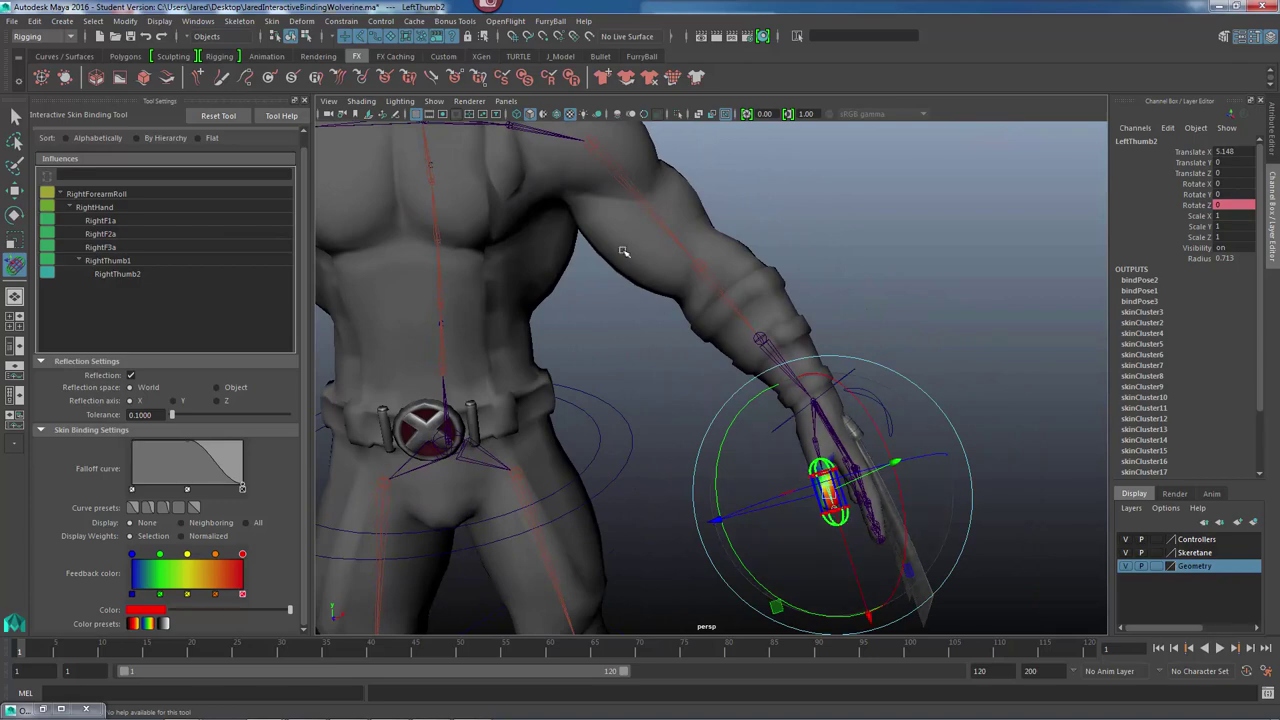
right_drag(625, 247, 566, 249)
alt+middle_drag(598, 305, 599, 325)
alt+drag(599, 325, 588, 291)
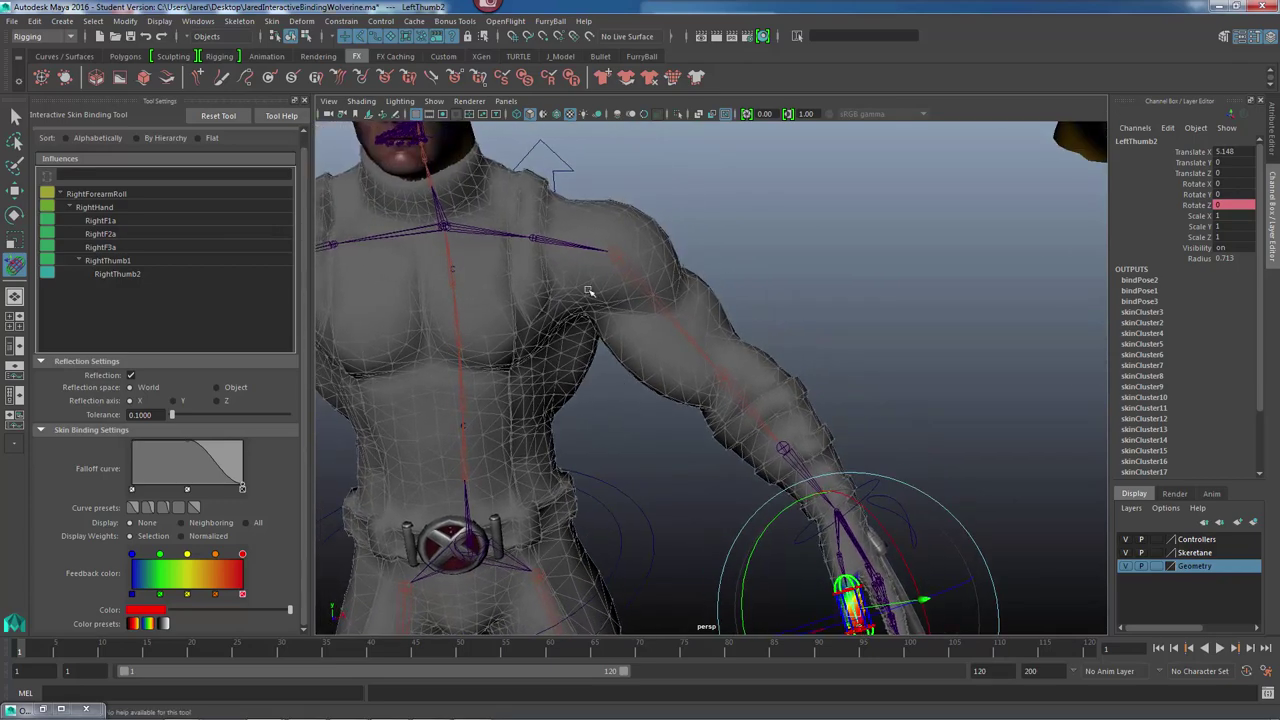
alt+middle_drag(596, 331, 631, 357)
alt+right_drag(631, 357, 780, 400)
alt+middle_drag(600, 346, 668, 409)
alt+right_drag(668, 409, 860, 437)
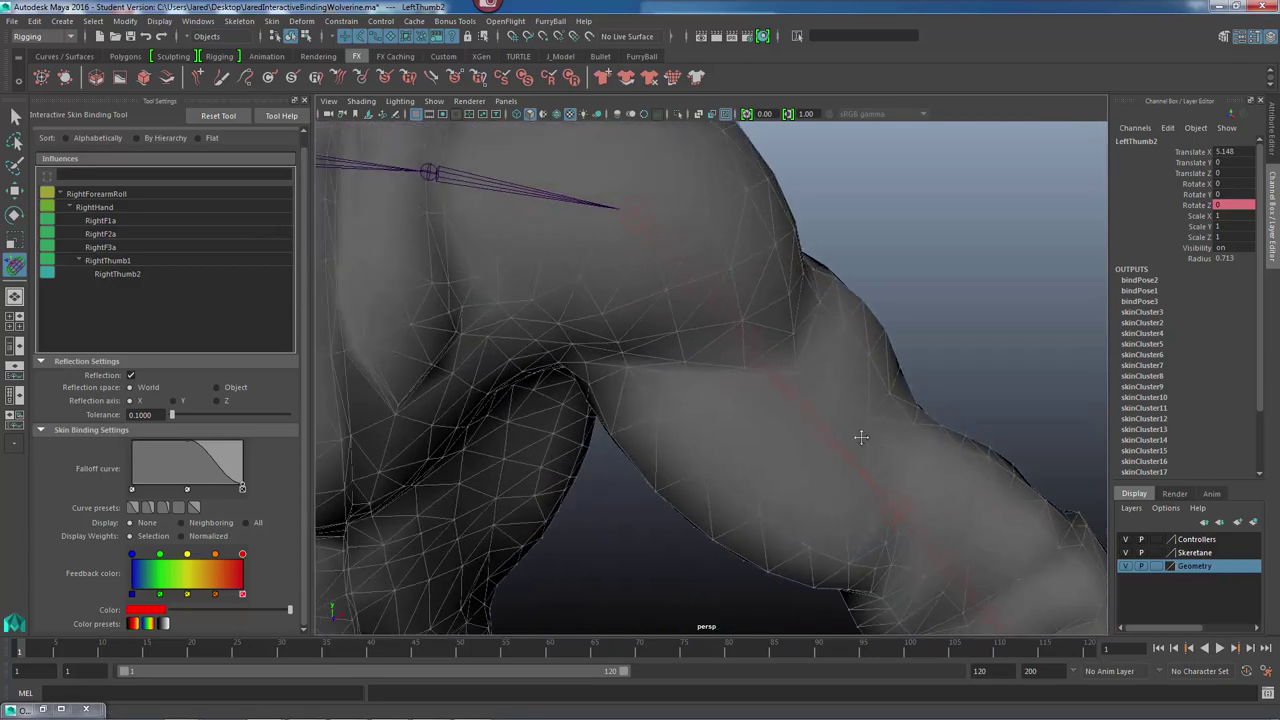
Examine the wireframe body mesh from the left shoulder and armpit across the torso to the legs and left hand.
alt+drag(860, 437, 820, 420)
alt+drag(686, 300, 544, 146)
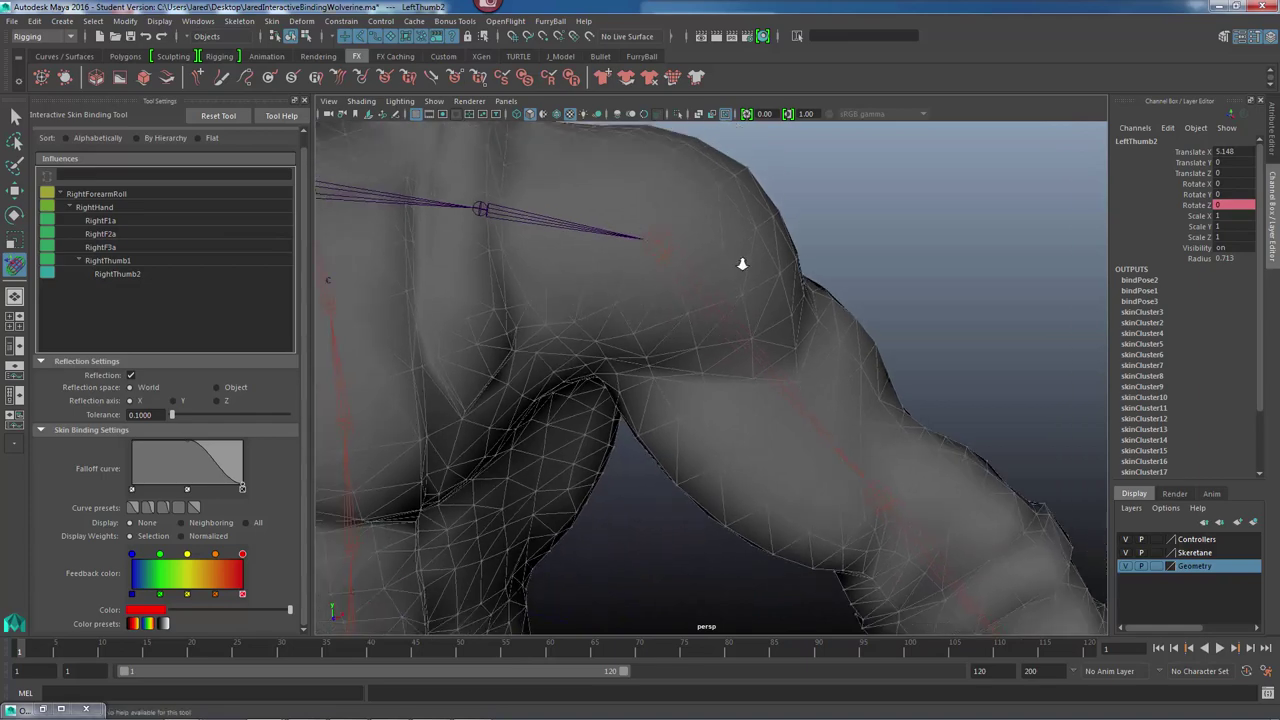
alt+right_drag(742, 264, 746, 394)
alt+middle_drag(746, 394, 894, 357)
alt+right_drag(894, 357, 746, 420)
alt+middle_drag(746, 420, 918, 369)
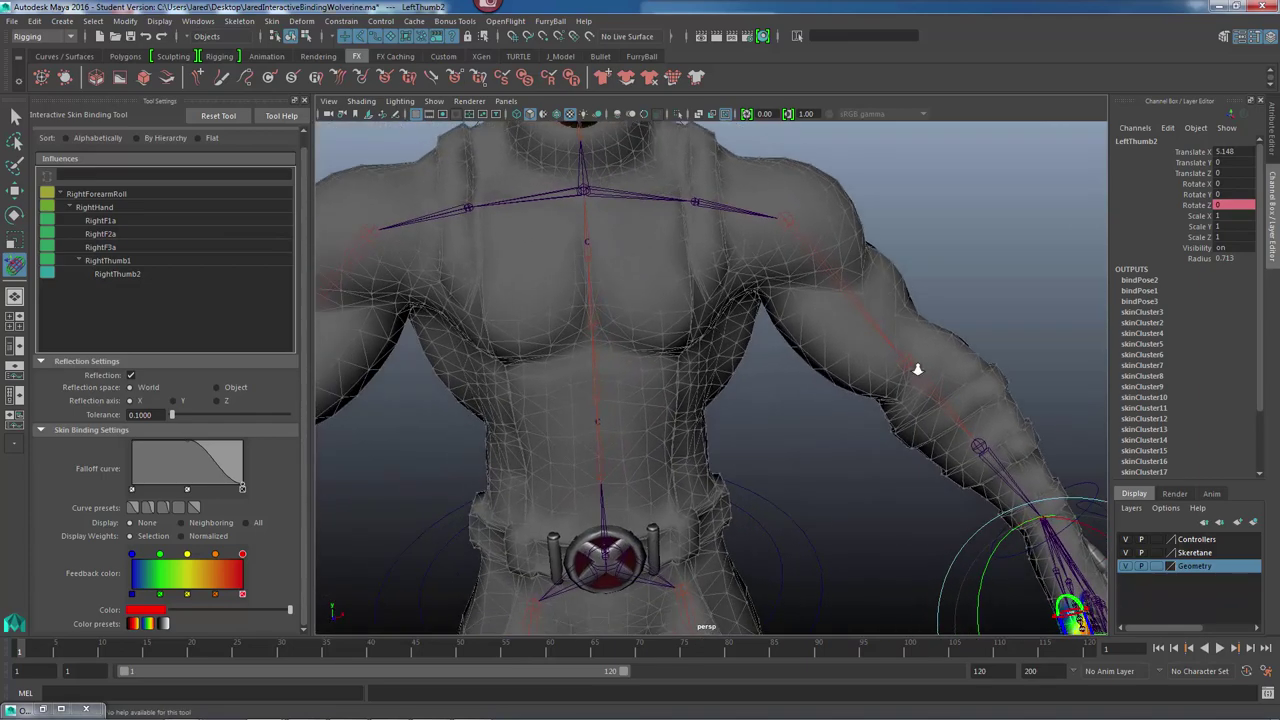
alt+right_drag(918, 369, 709, 406)
alt+middle_drag(871, 420, 849, 297)
alt+drag(849, 297, 793, 430)
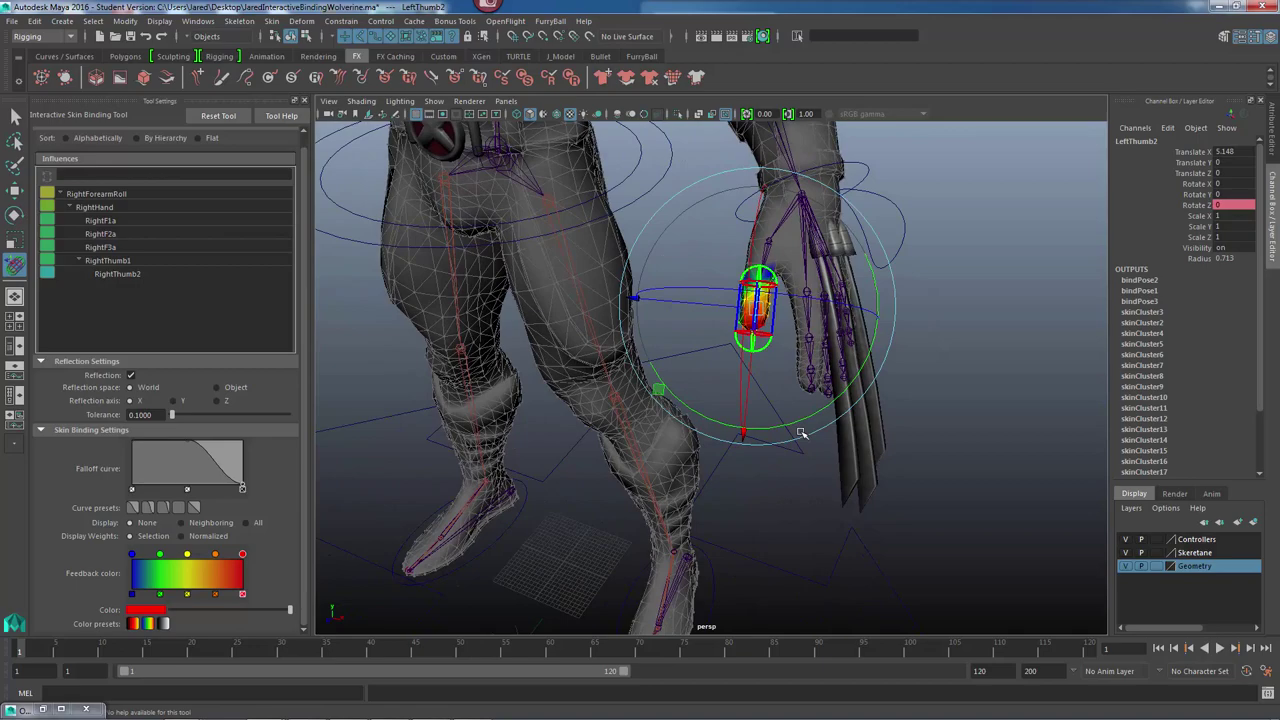
Select the left knee joint to show its influence volume and weight falloff, reflected on the right leg.
alt+drag(853, 395, 691, 462)
click(755, 475)
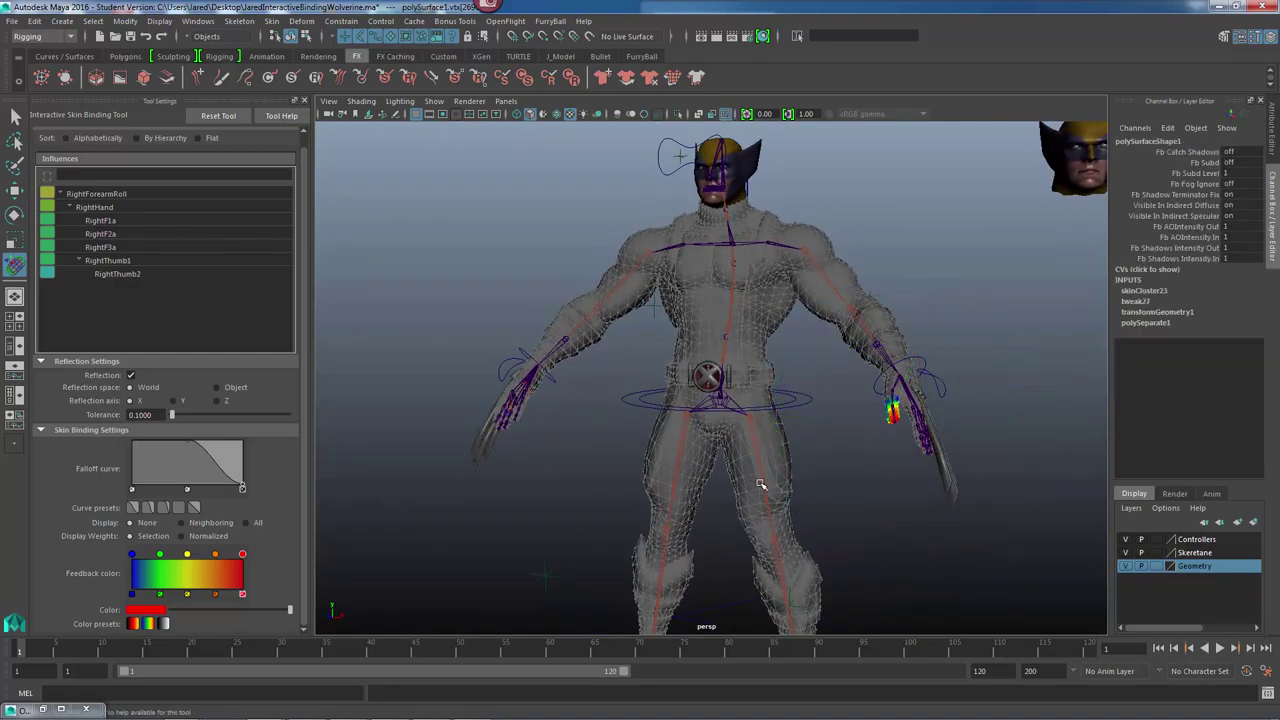
alt+middle_drag(798, 474, 772, 391)
alt+drag(862, 432, 910, 522)
click(803, 496)
Examine the knee influence volumes on both legs with the whole character in view from the front and at an angle.
alt+drag(953, 438, 690, 408)
scroll(783, 434, down, 5)
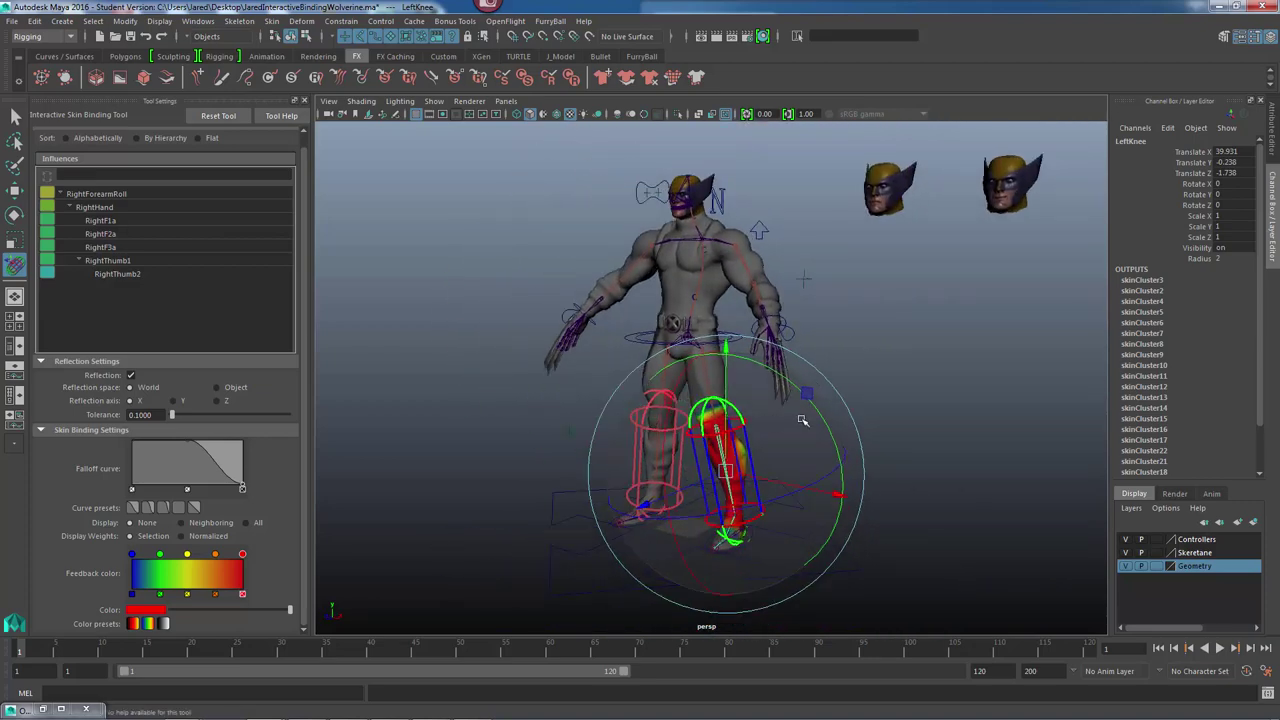
alt+drag(802, 420, 674, 390)
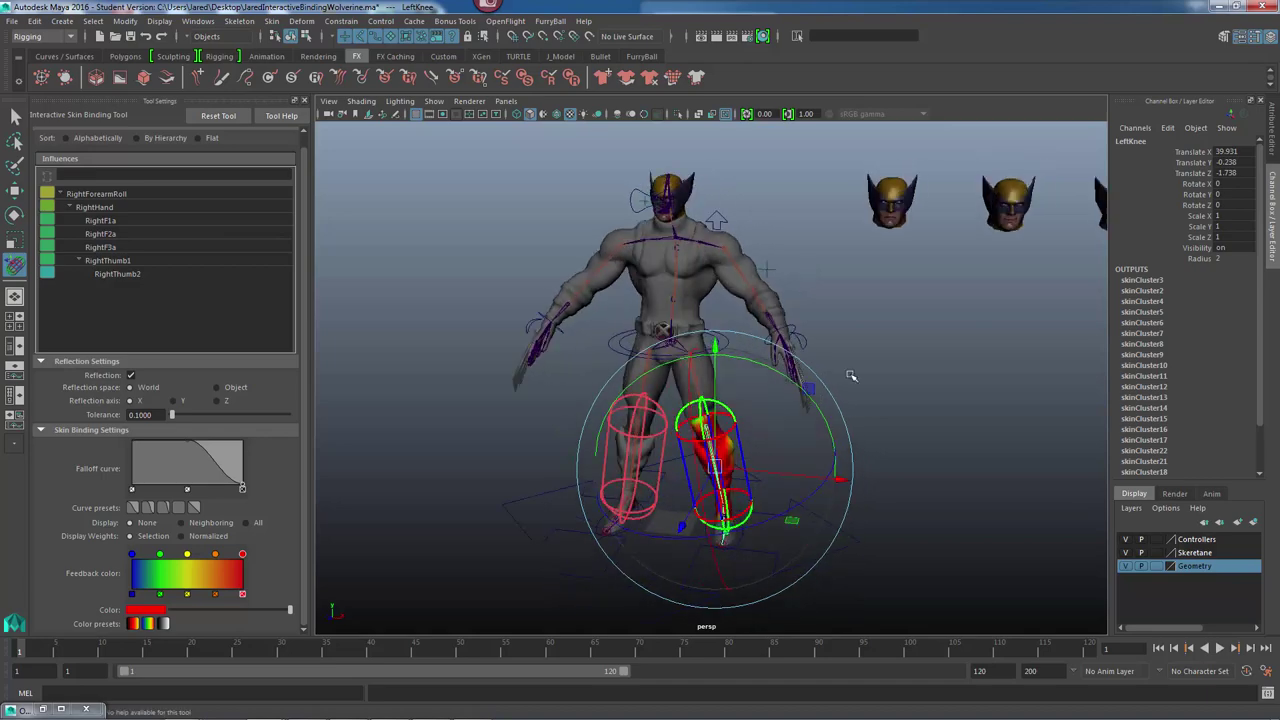
alt+drag(822, 388, 860, 393)
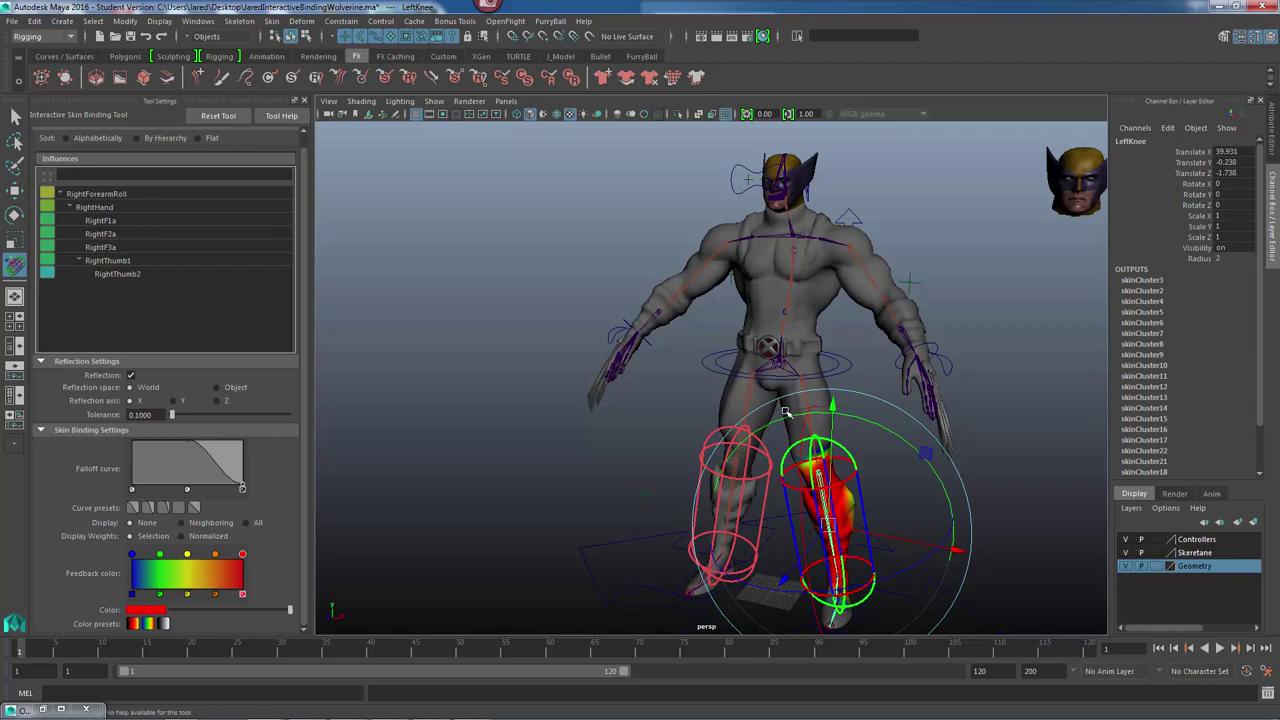
alt+middle_drag(786, 412, 753, 381)
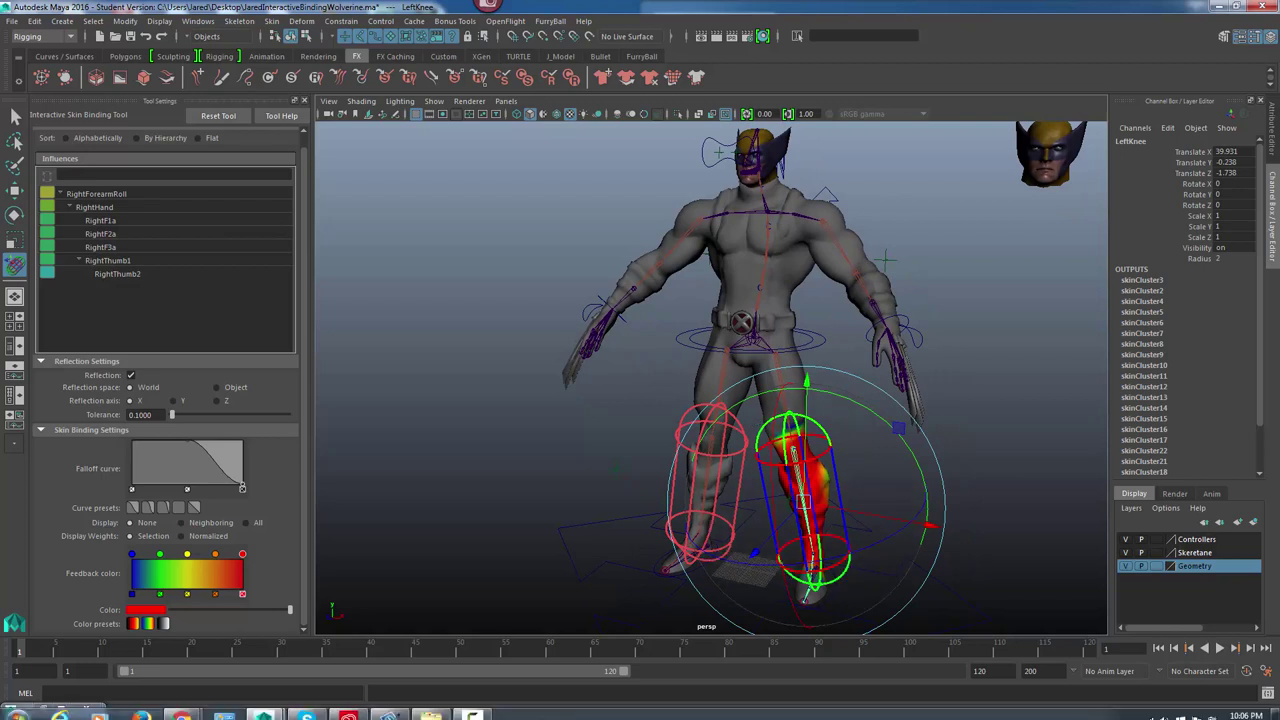